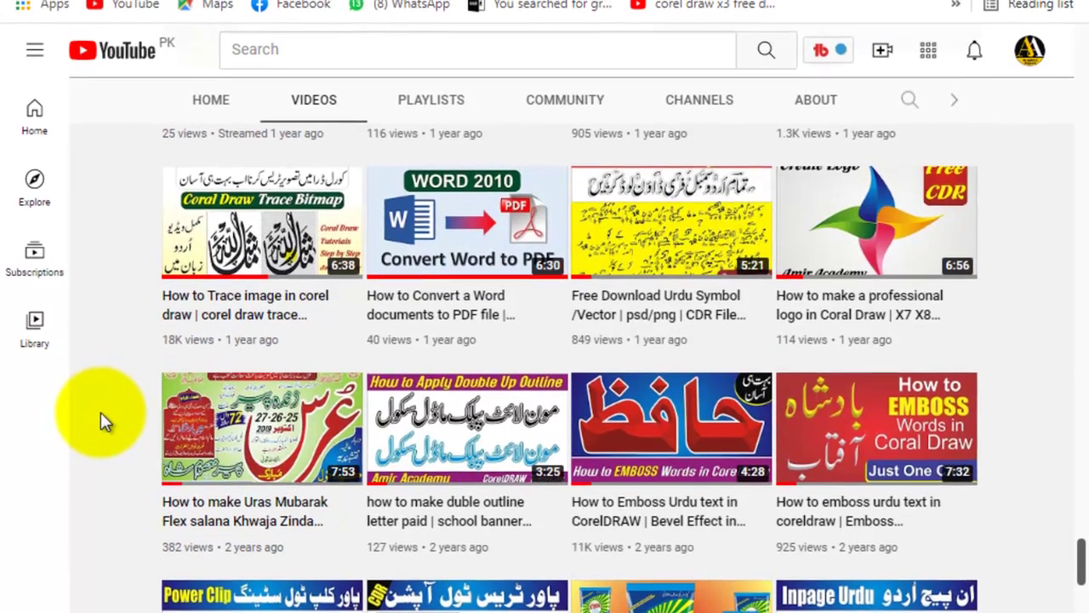
Move the Windows colour-scheme prompt aside, scroll the Videos page back up, and open notifications
click(101, 410)
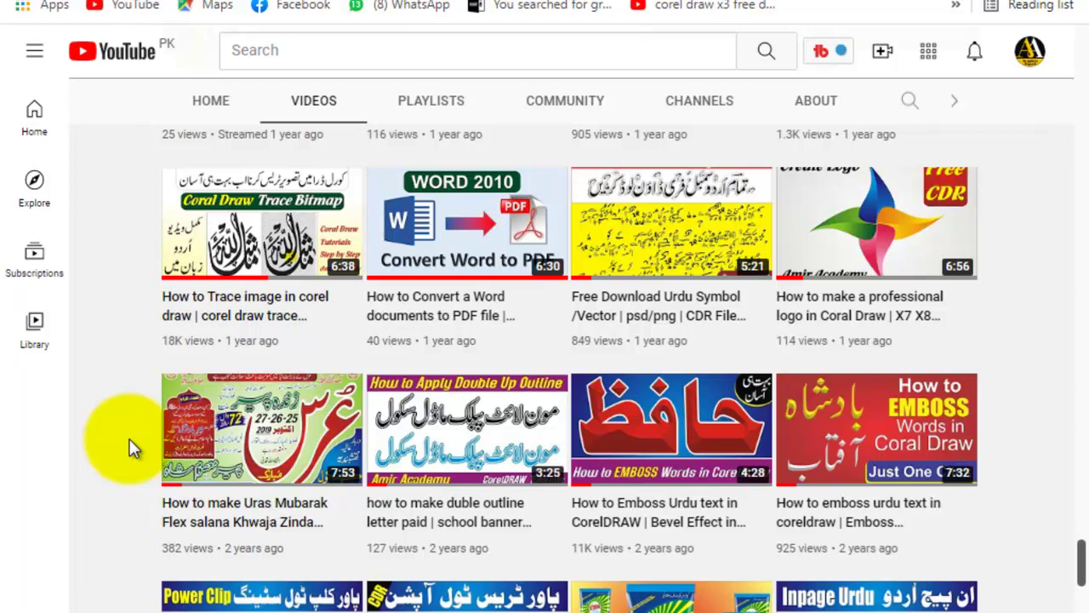
click(105, 435)
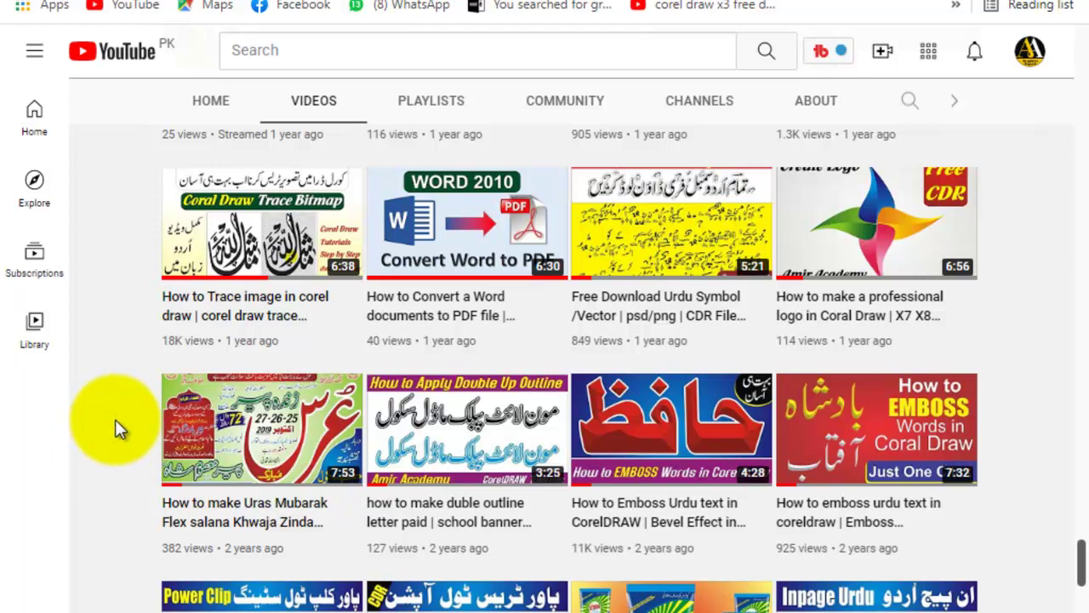
scroll(119, 426, up, 1)
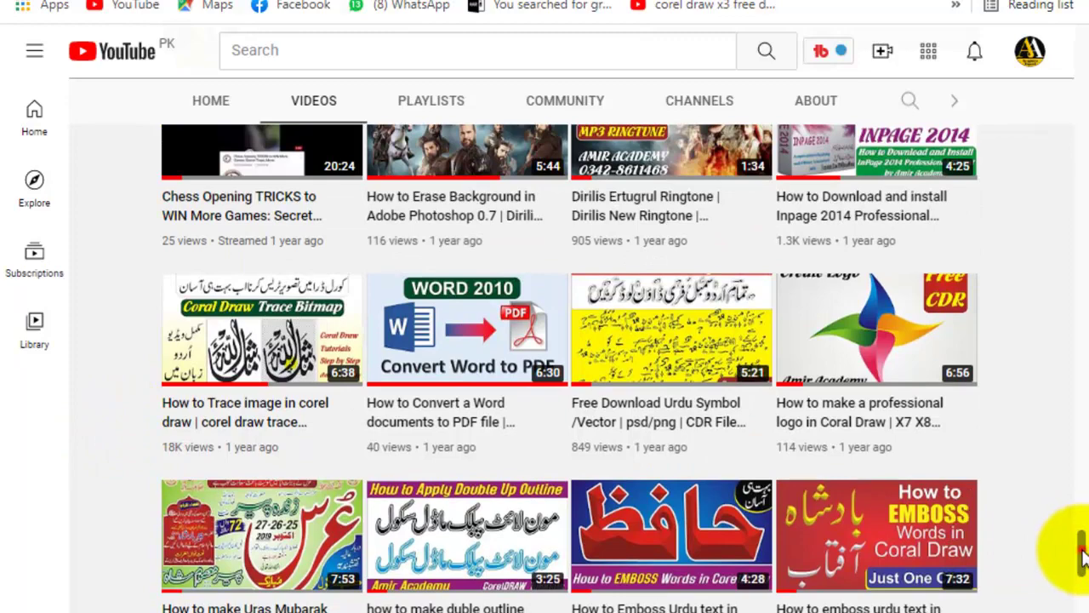
drag(1082, 553, 1082, 489)
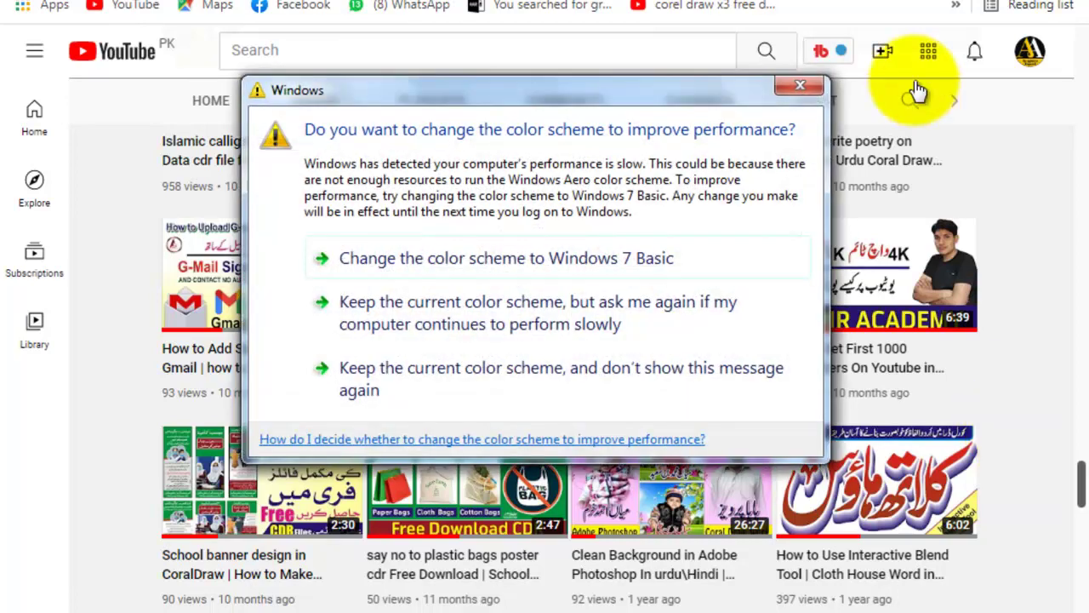
mouse_move(696, 102)
mouse_down()
mouse_move(854, 401)
mouse_move(936, 612)
mouse_up()
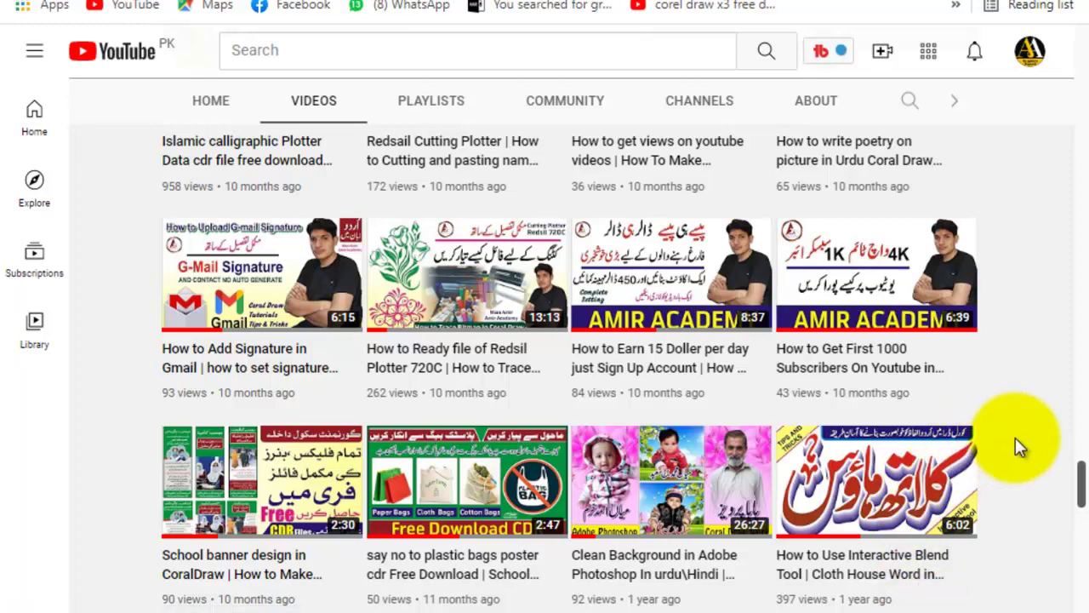
drag(1081, 483, 1081, 455)
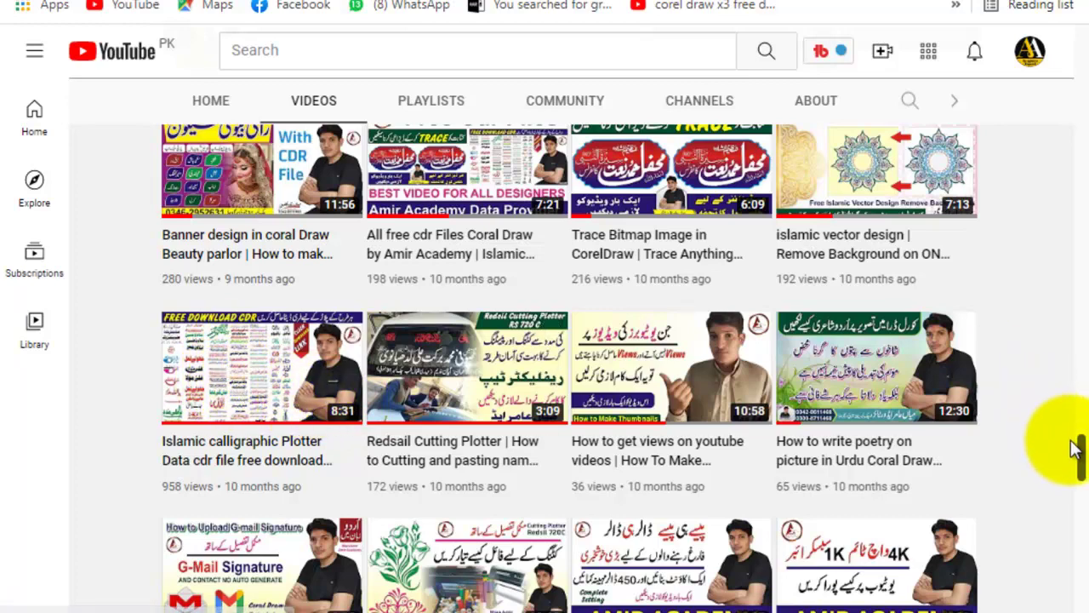
drag(1076, 451, 1079, 551)
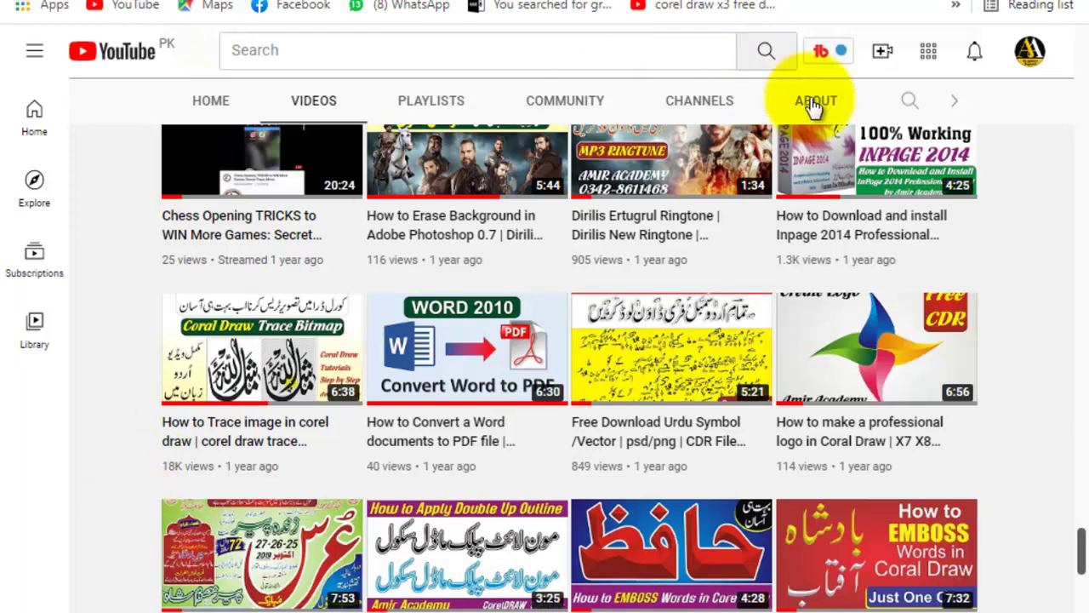
click(980, 53)
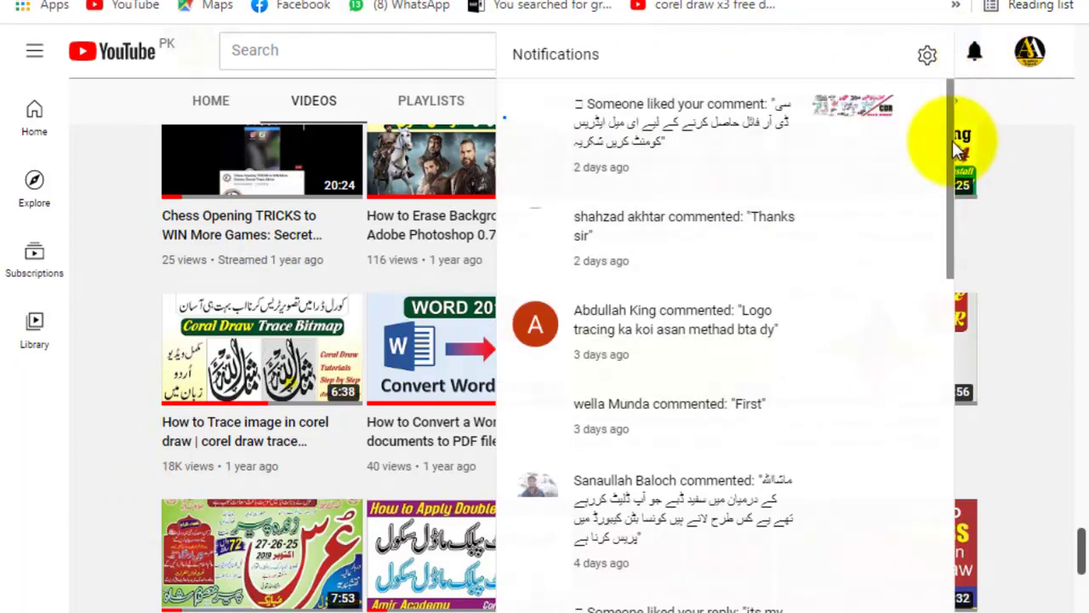
Scroll through the channel's recent comment notifications, then close the notifications list
scroll(952, 146, down, 3)
scroll(940, 226, down, 2)
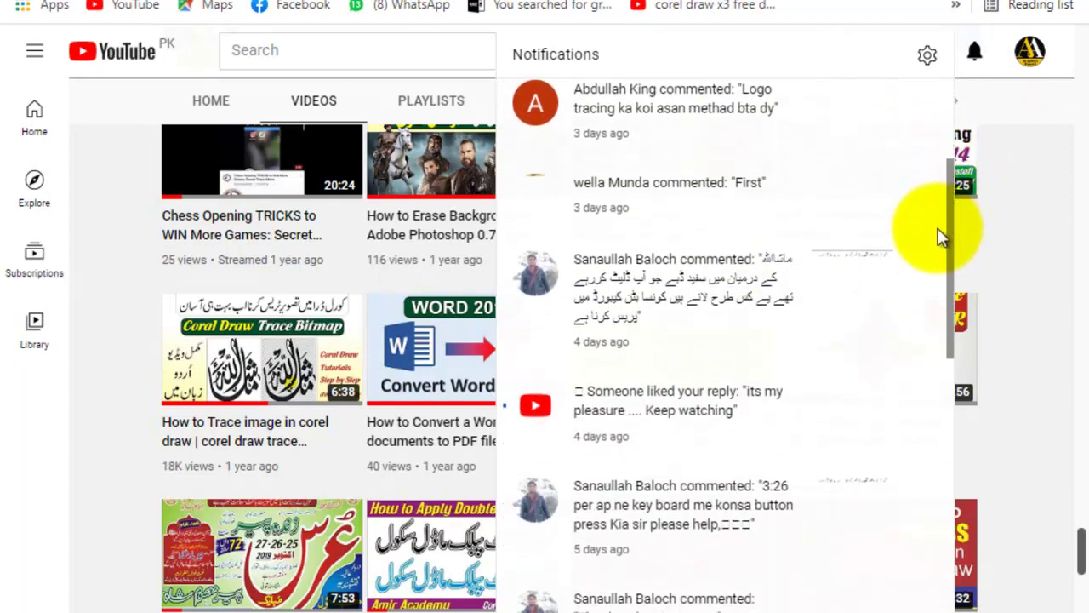
scroll(936, 238, down, 1)
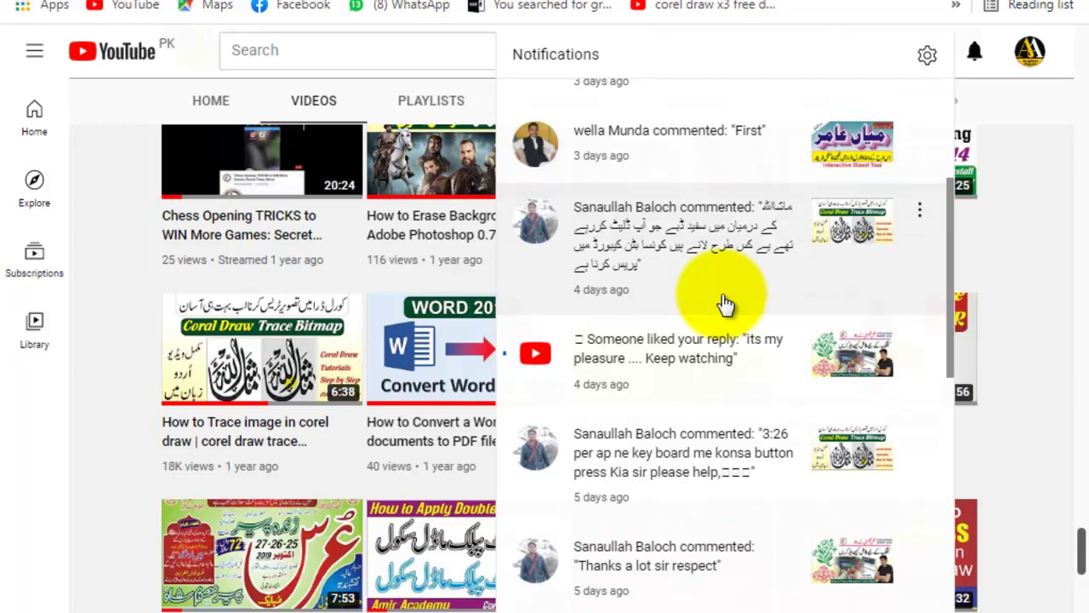
click(975, 54)
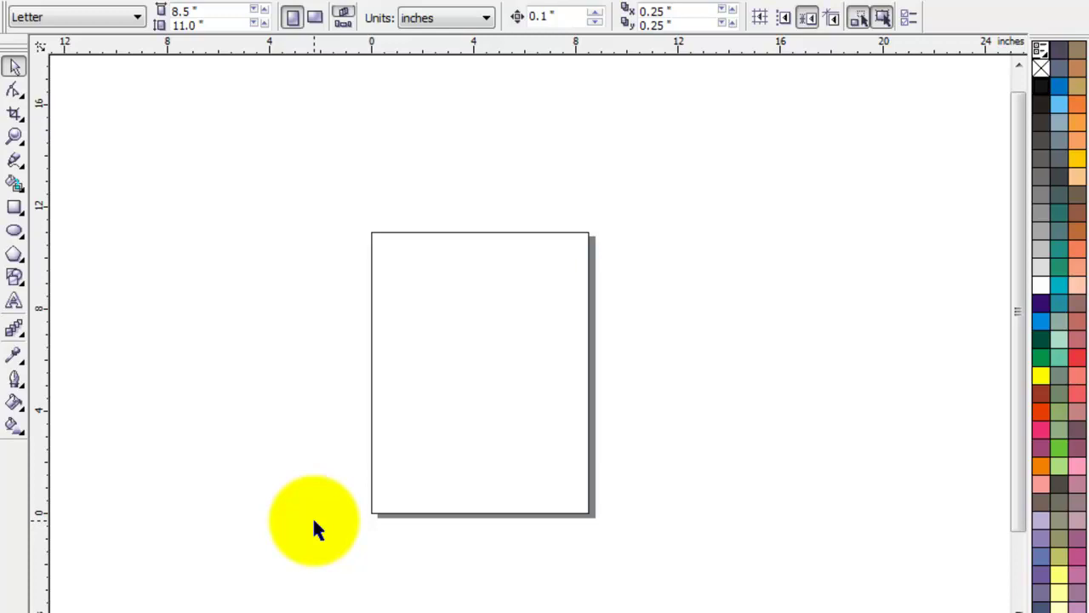
Bring up the Downloads folder of Mashallah calligraphy images in Windows Explorer
click(294, 471)
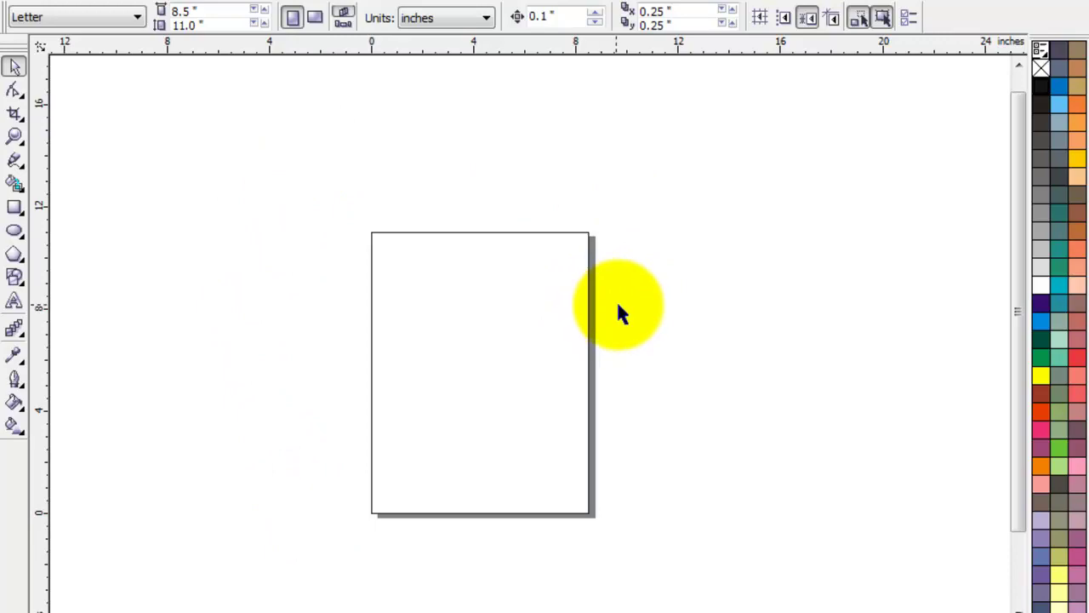
click(656, 304)
click(206, 572)
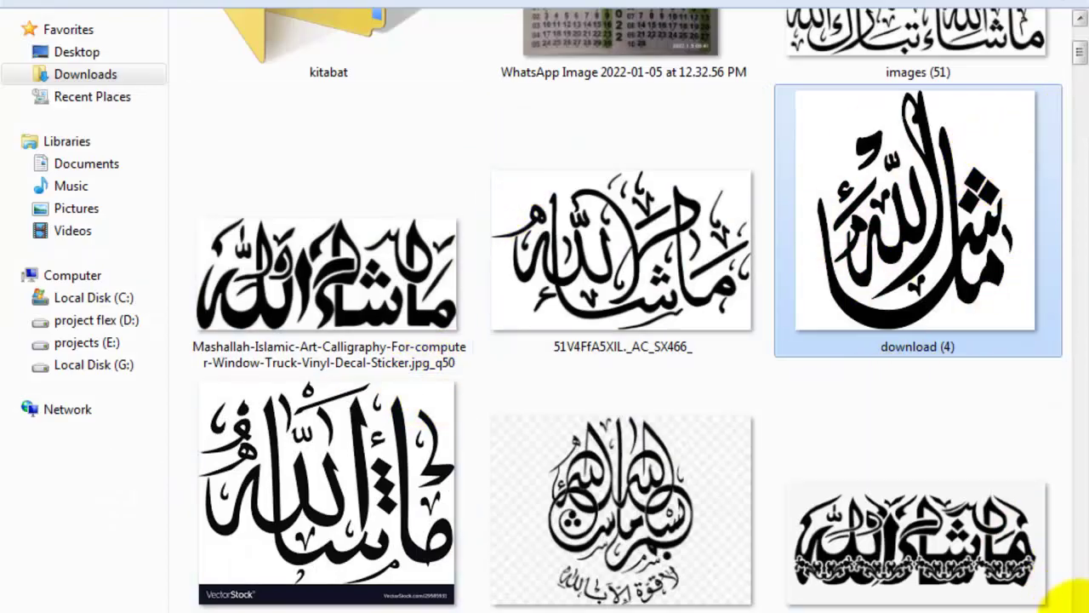
Select download (4), 51V4FfA5XIL._AC_SX466_ and the long-named calligraphy image together
scroll(1076, 23, up, 3)
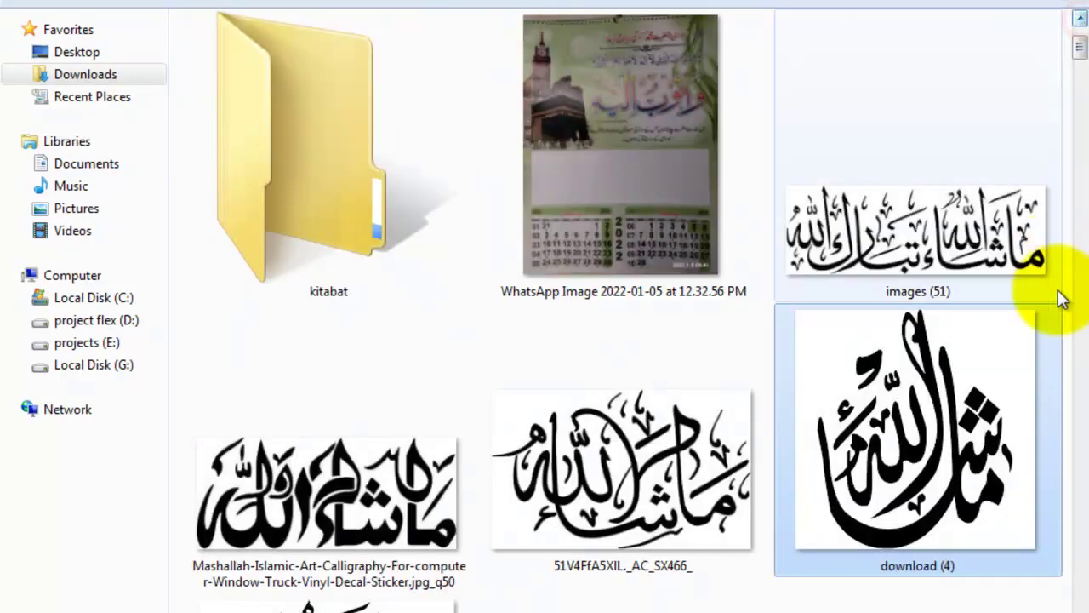
scroll(1067, 602, down, 3)
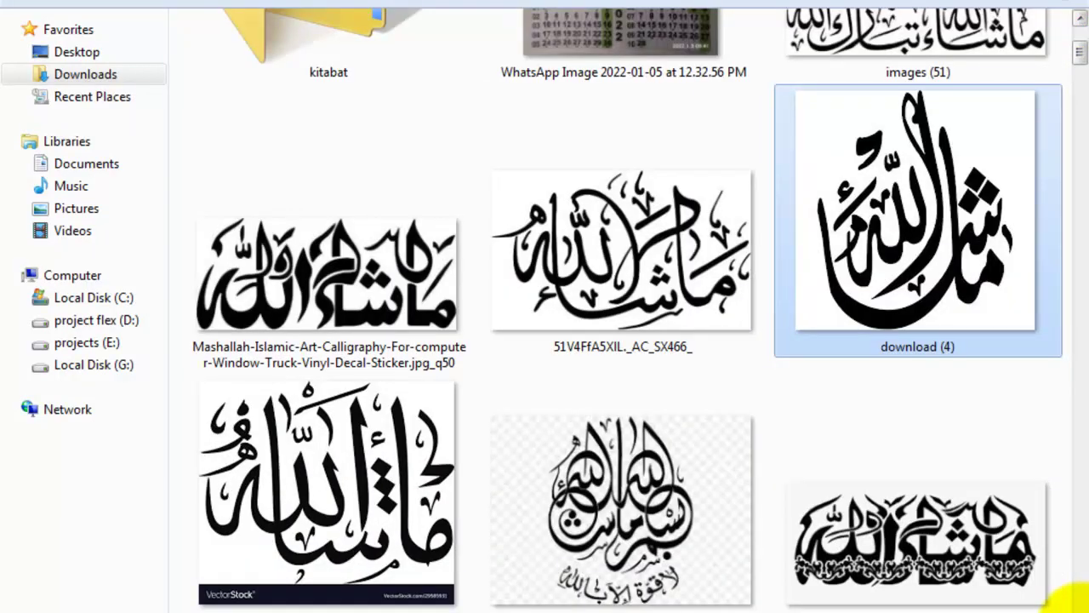
scroll(1070, 602, down, 4)
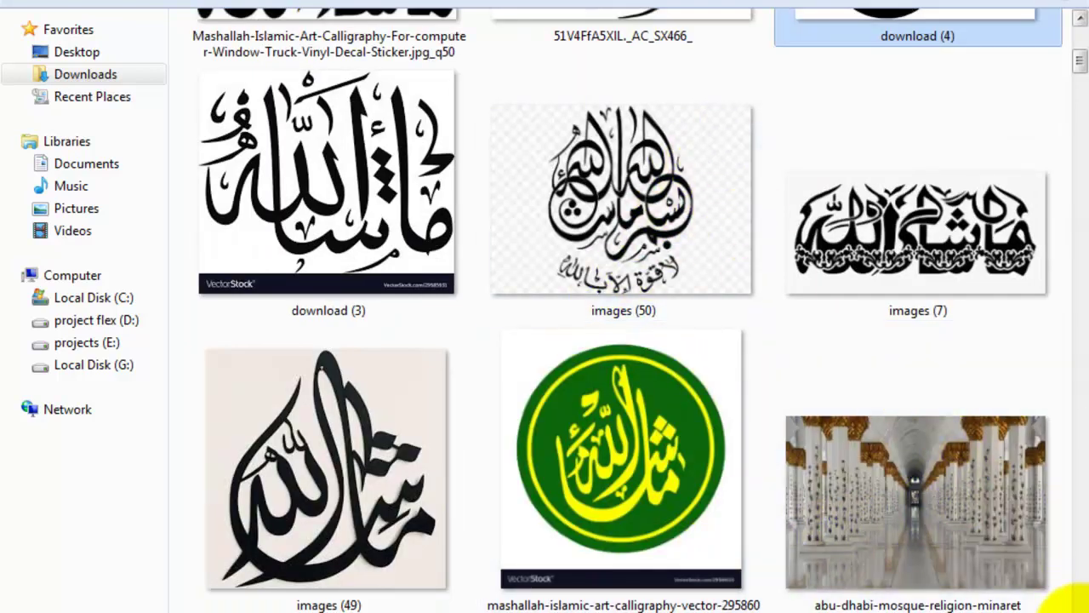
scroll(1070, 603, down, 3)
scroll(1070, 603, down, 4)
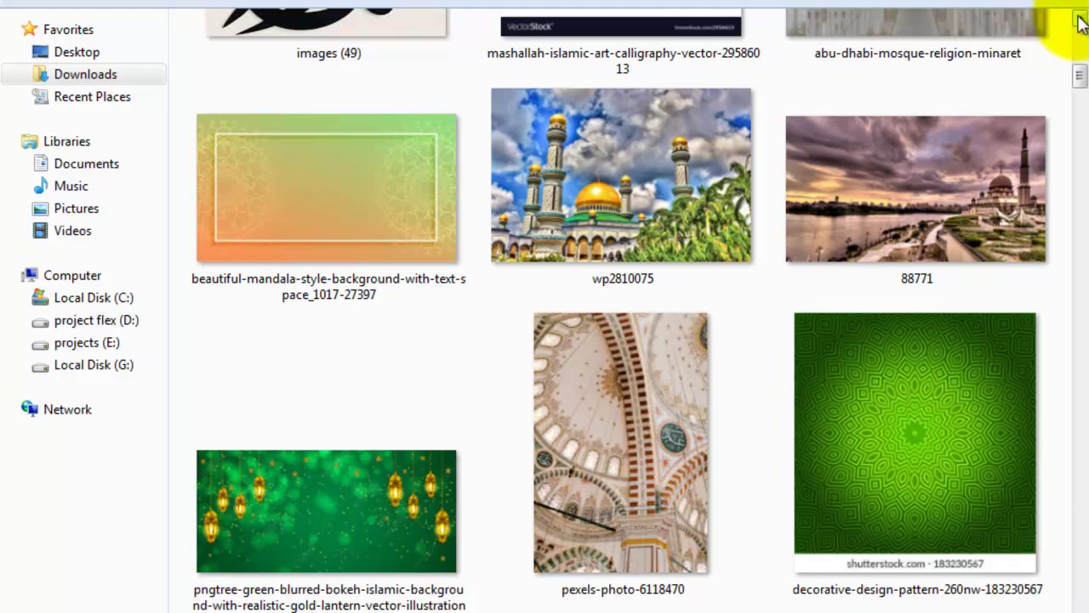
scroll(1079, 25, up, 3)
scroll(1079, 25, up, 8)
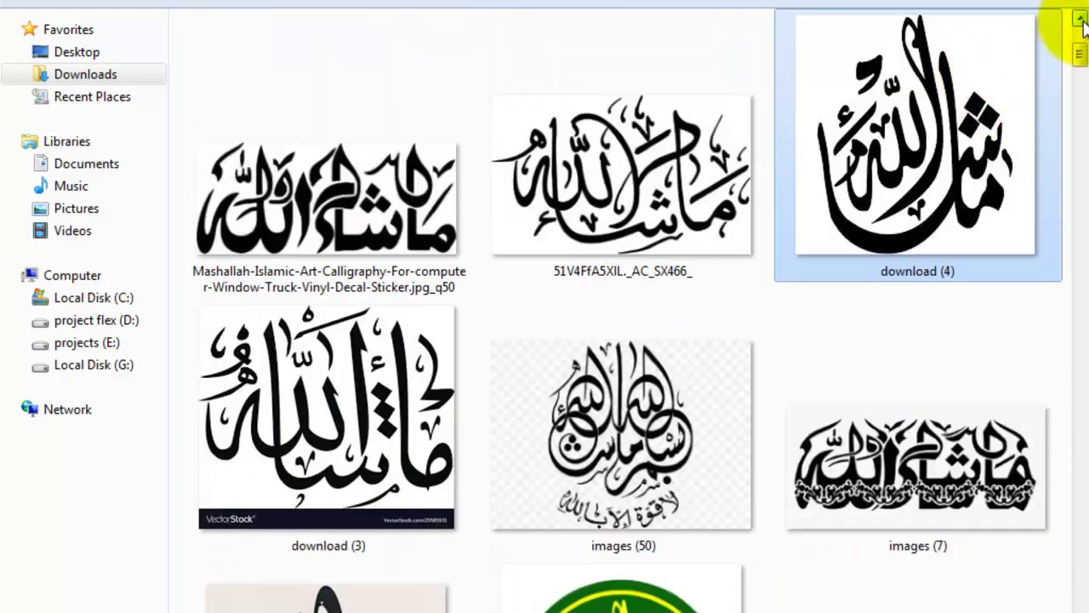
scroll(1079, 25, up, 4)
click(940, 417)
click(639, 480)
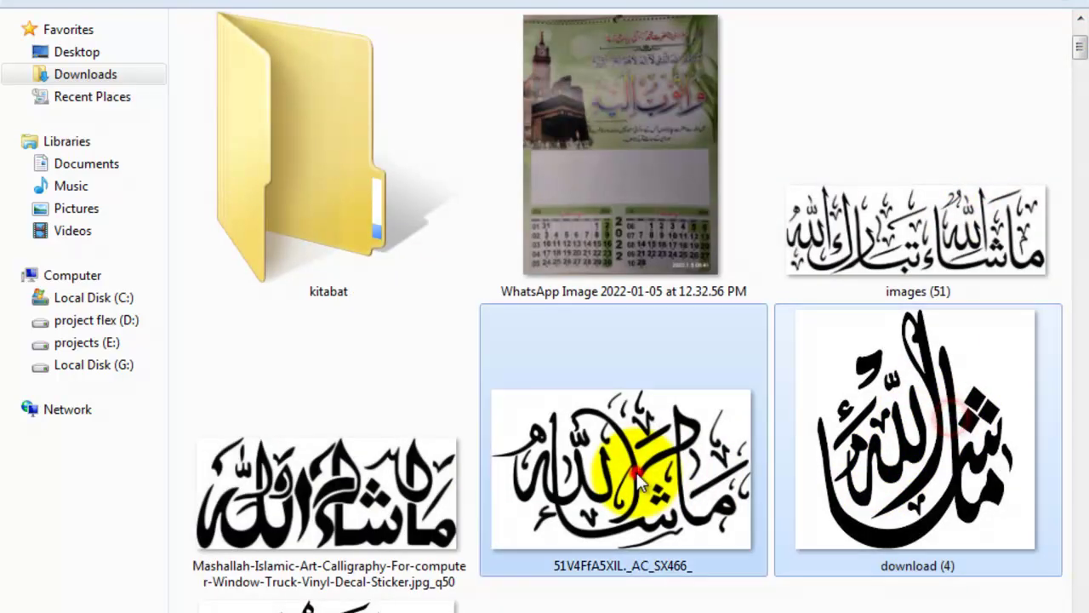
ctrl+click(341, 464)
Add download (3), images (7), images (49) and images (50) to the selection
scroll(1074, 600, down, 3)
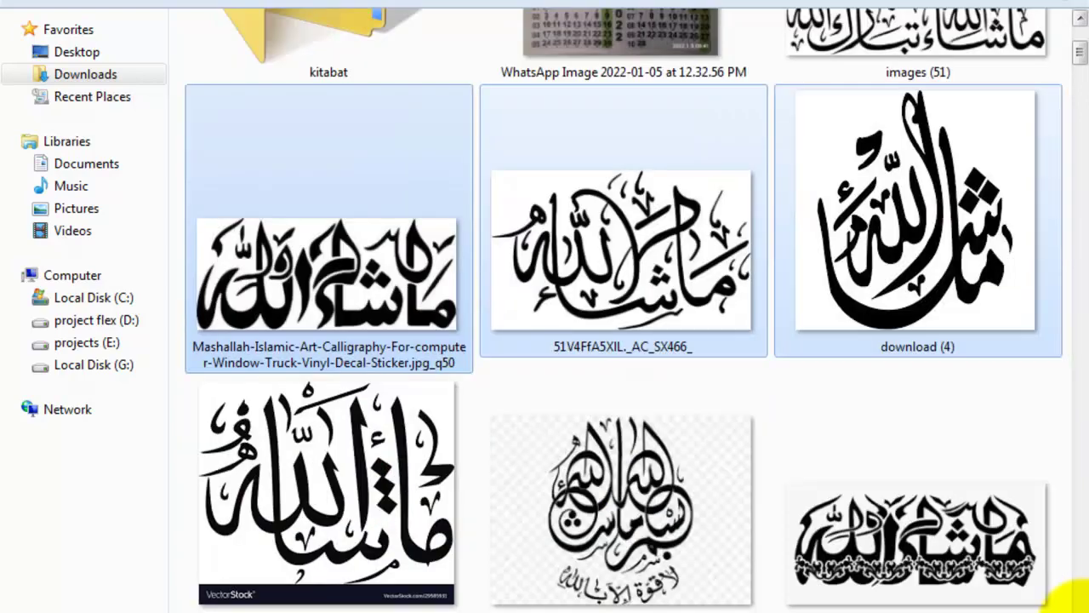
scroll(1073, 600, down, 4)
ctrl+click(304, 182)
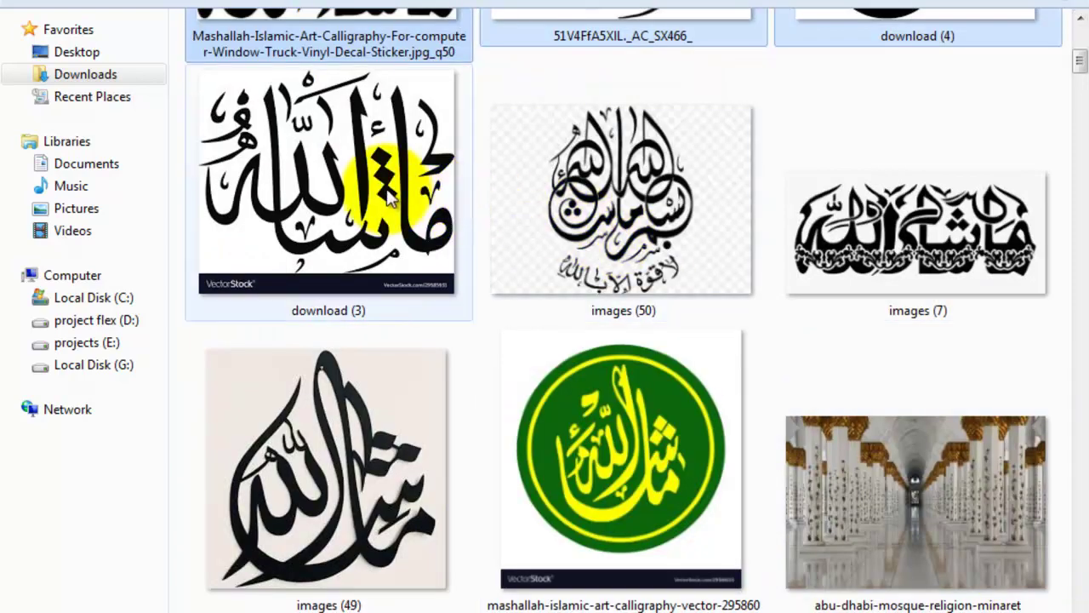
ctrl+click(885, 238)
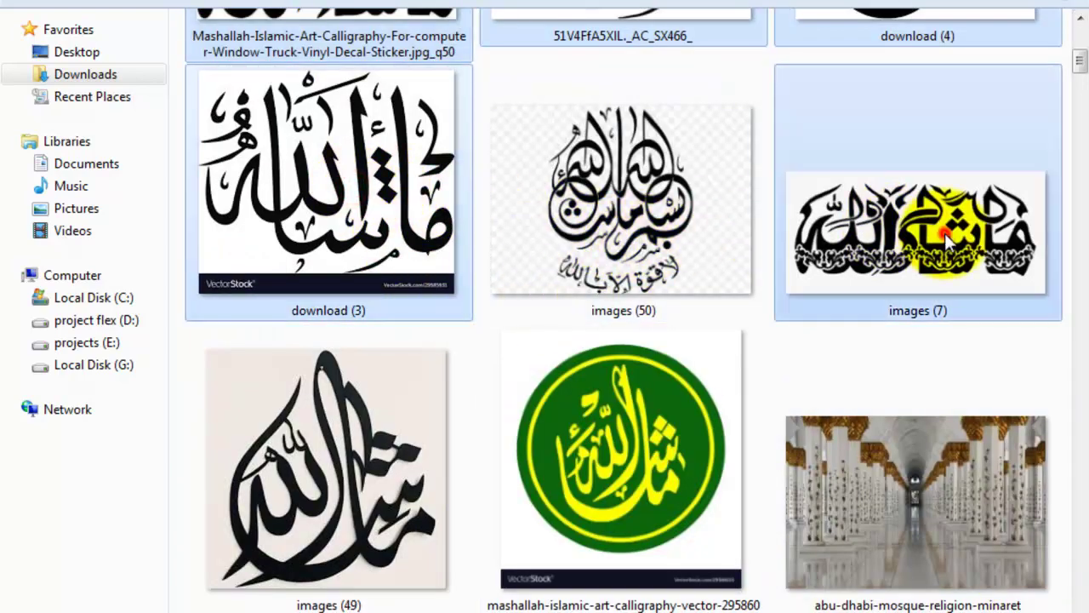
ctrl+click(342, 476)
ctrl+click(613, 183)
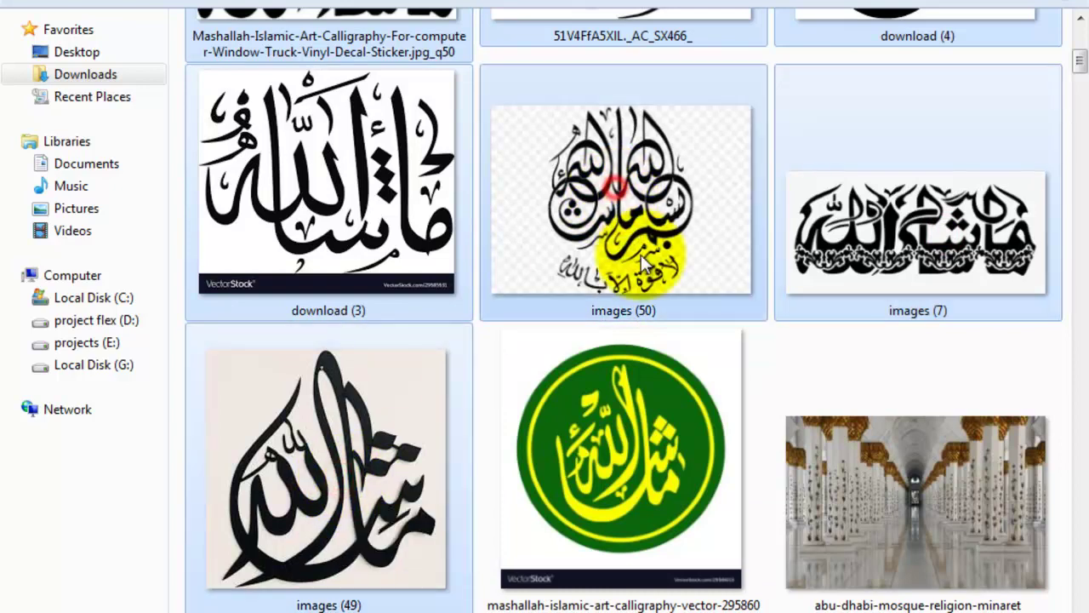
Import the selected calligraphy images and arrange them, one near the top of the page
mouse_move(948, 264)
mouse_down()
mouse_move(349, 600)
mouse_move(899, 457)
mouse_move(905, 319)
mouse_up()
drag(905, 437, 854, 221)
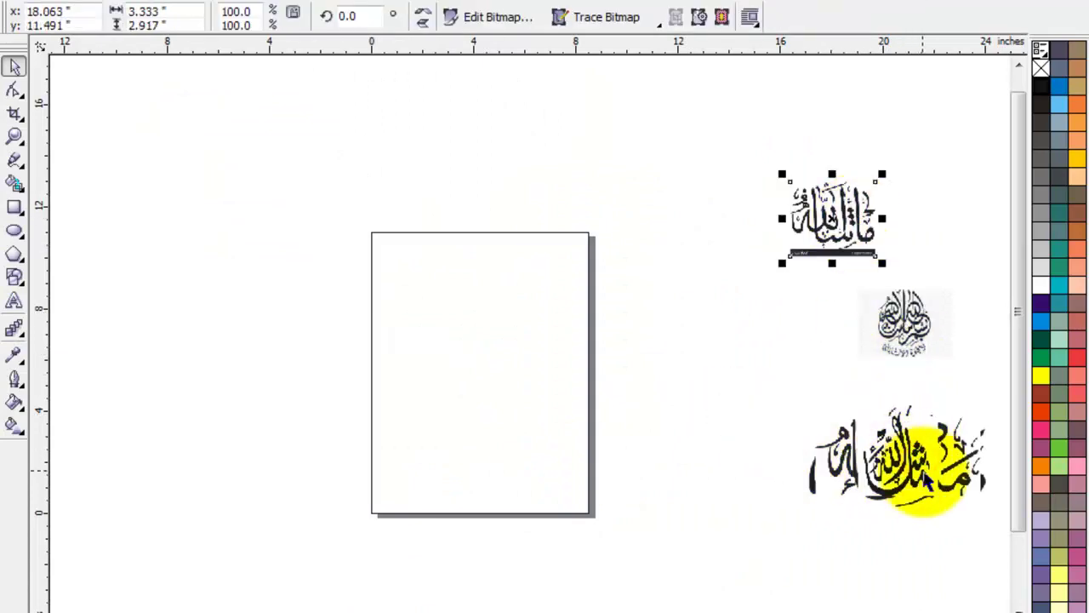
drag(928, 480, 460, 340)
click(740, 415)
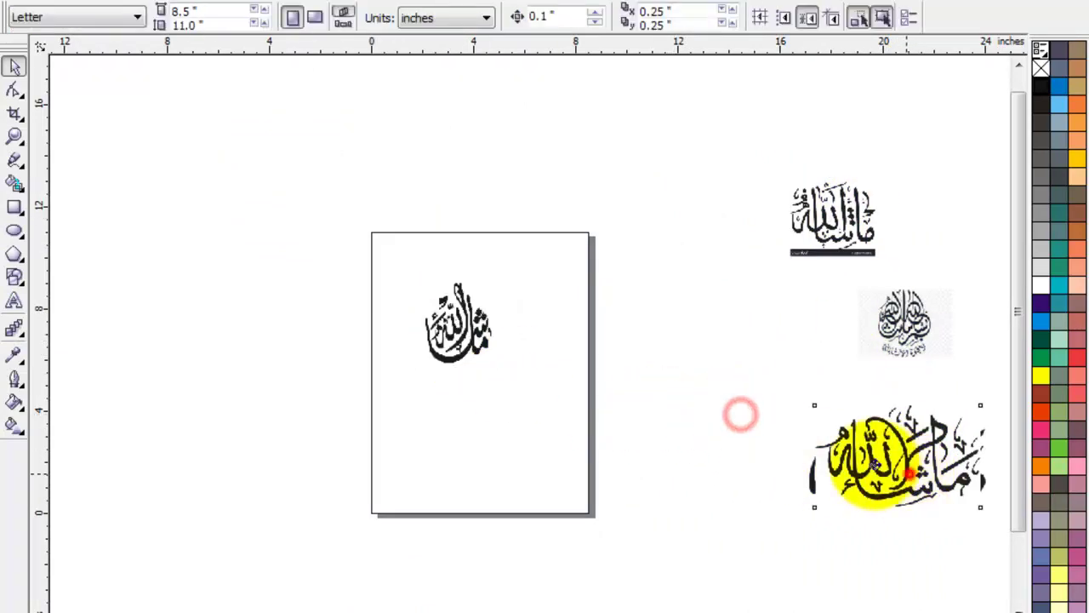
drag(874, 463, 777, 358)
click(757, 510)
drag(868, 451, 652, 223)
Draw a wide 9.707 × 5.215 inch rectangle over the calligraphy on the page
scroll(669, 250, up, 1)
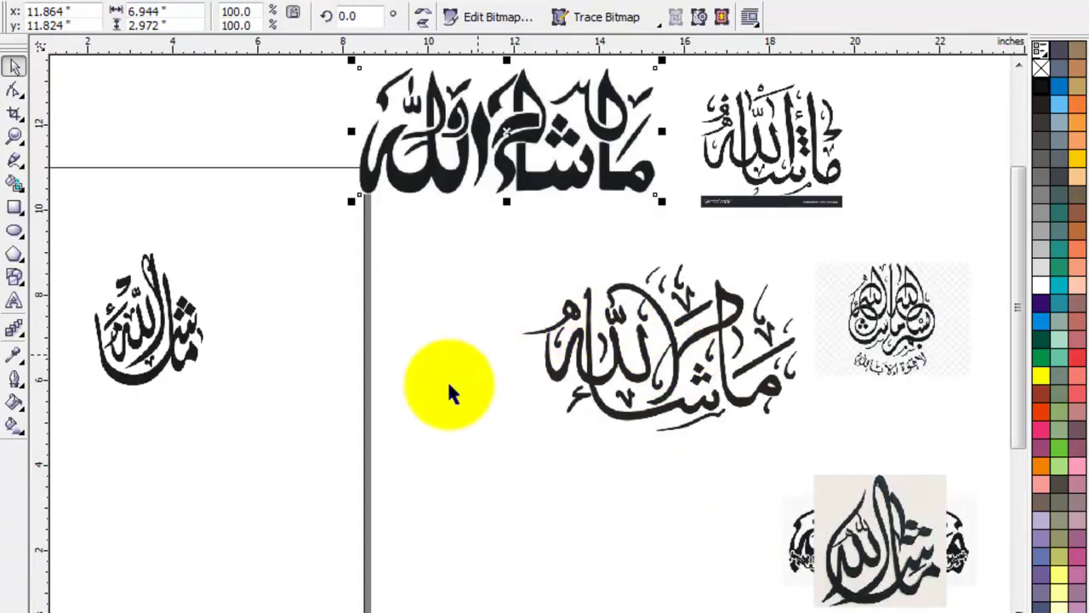
click(438, 405)
scroll(545, 600, left, 3)
click(360, 481)
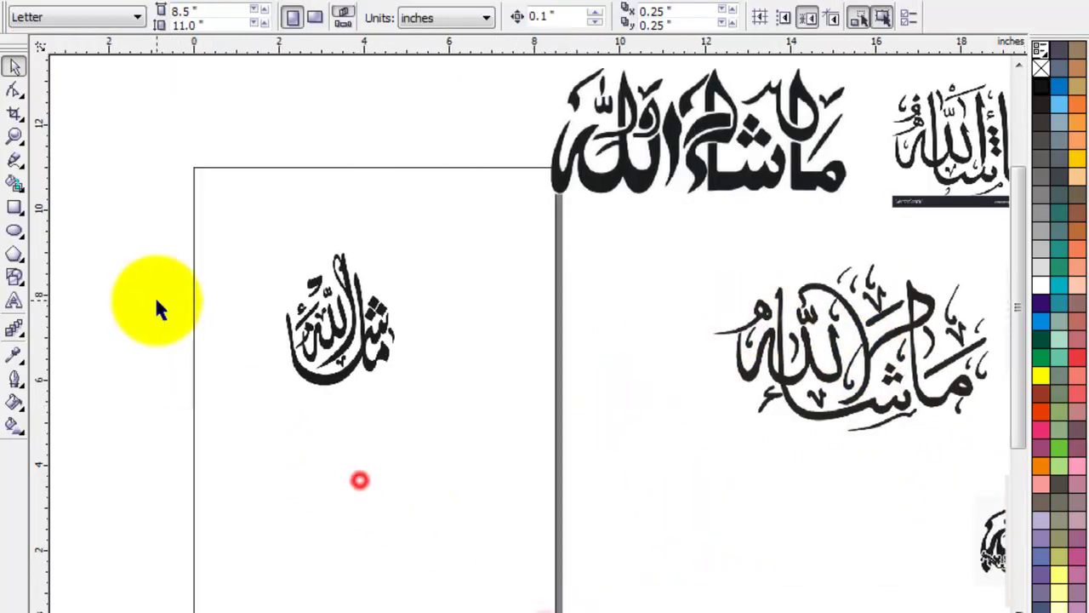
click(14, 206)
mouse_move(223, 248)
mouse_down()
mouse_move(609, 402)
mouse_move(636, 468)
mouse_up()
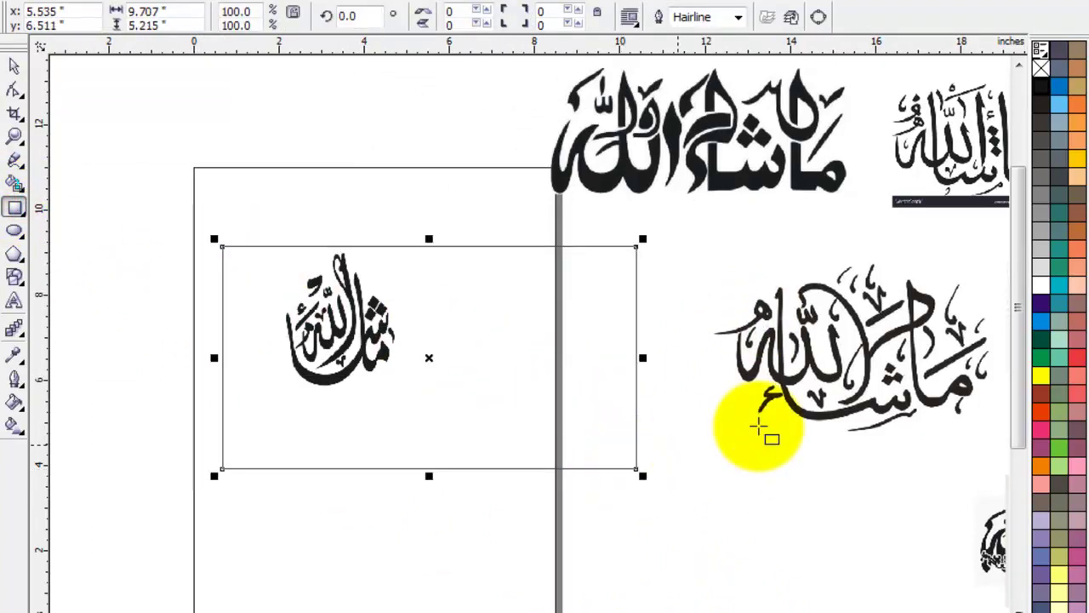
Fill the rectangle brown and place it behind the calligraphy bitmap
click(1040, 394)
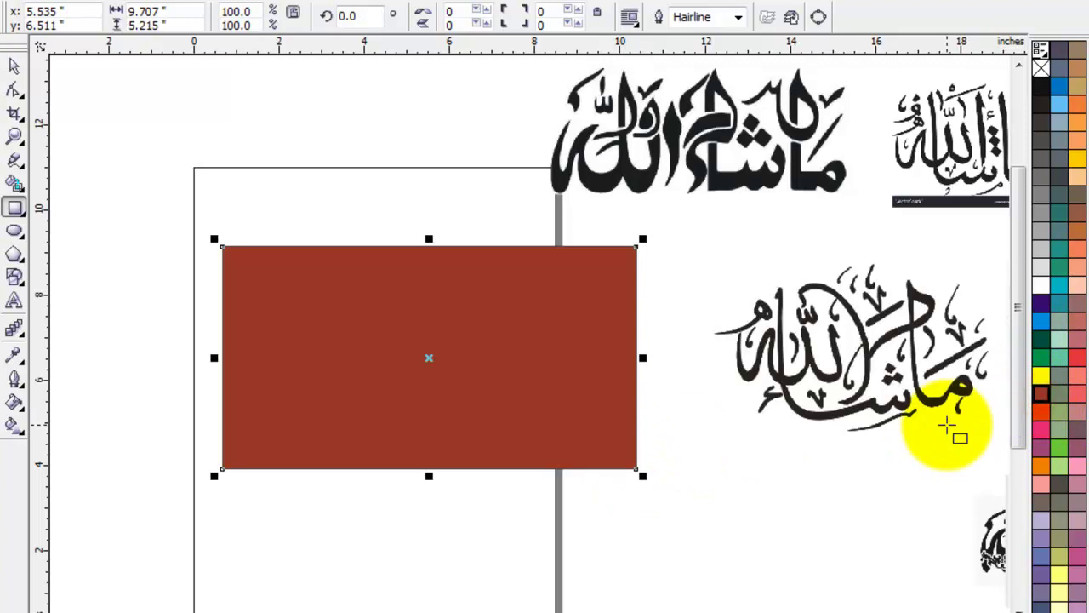
click(12, 66)
click(331, 158)
key(z)
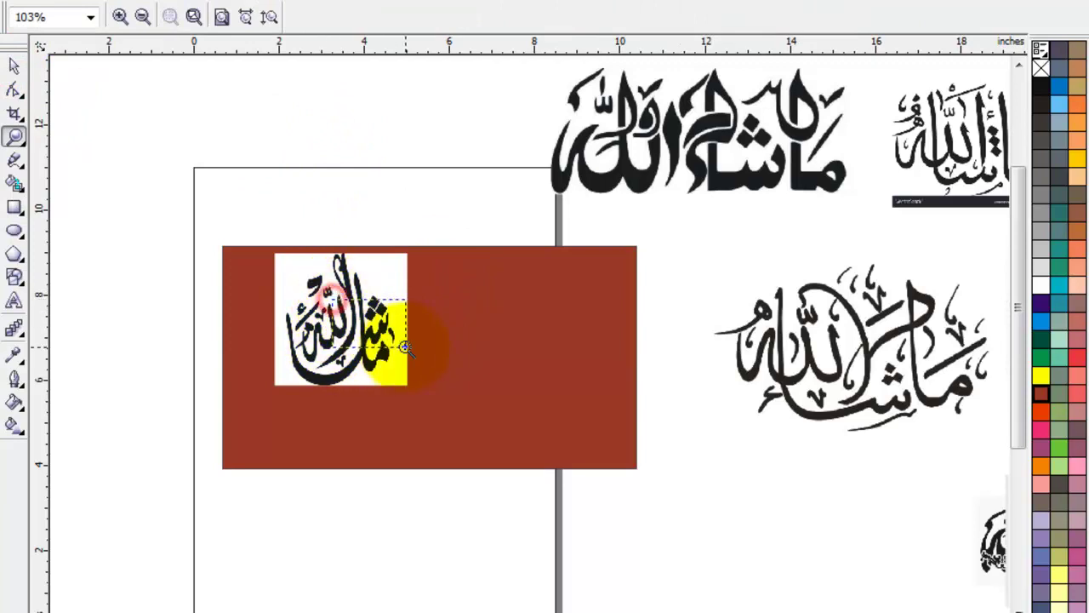
Zoom in on the pixelated edges of the diamond dots, then zoom back out
drag(332, 285, 409, 349)
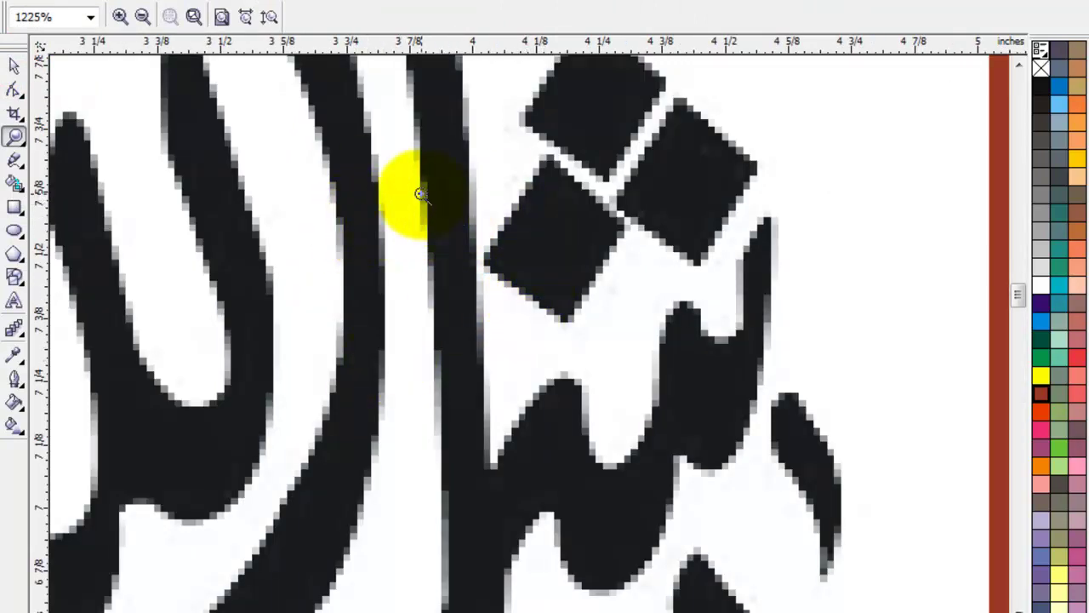
drag(421, 194, 705, 382)
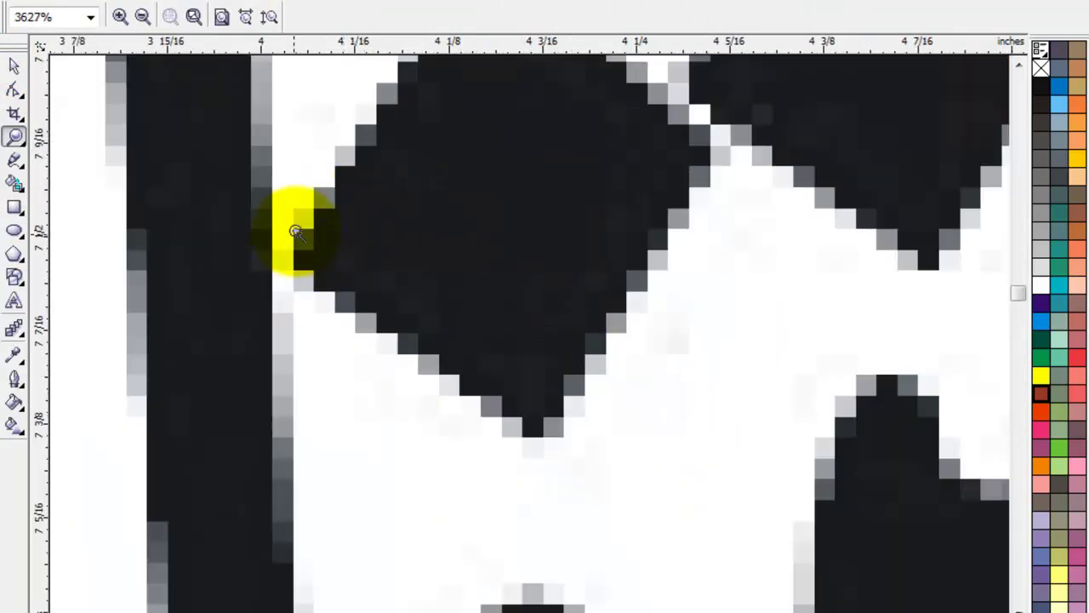
click(14, 65)
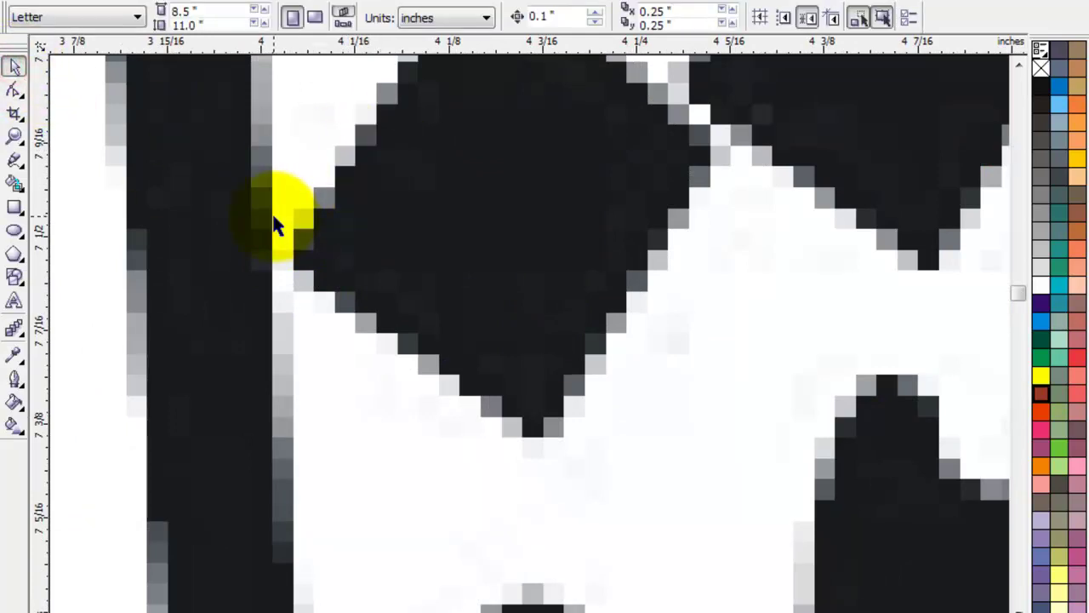
scroll(554, 357, down, 1)
scroll(522, 340, down, 1)
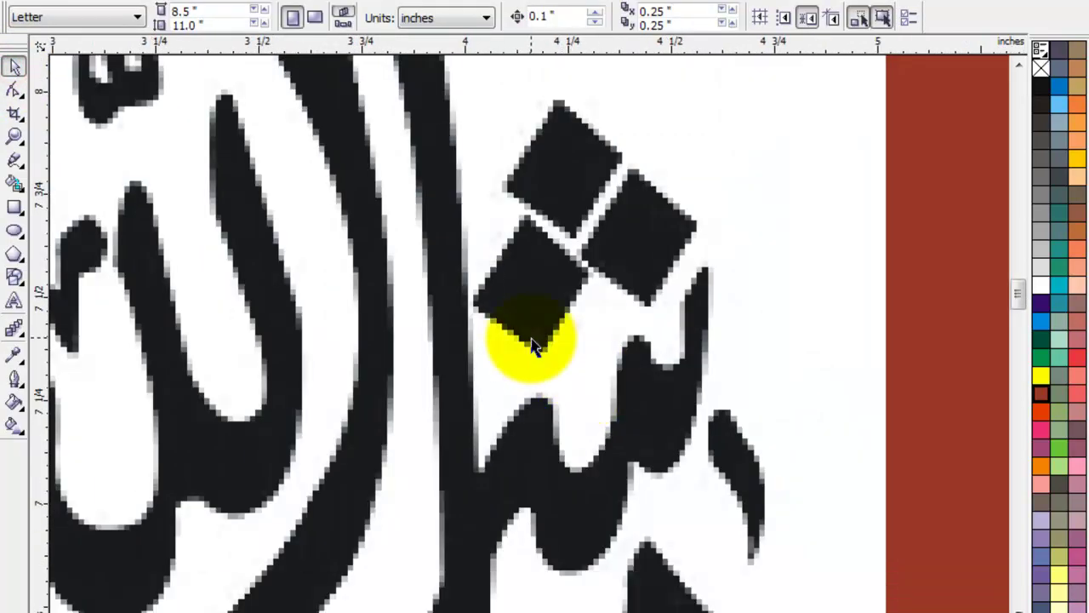
Cancel the Uniform Fill prompt and select the 3.125 × 3.125 inch calligraphy bitmap
click(1038, 308)
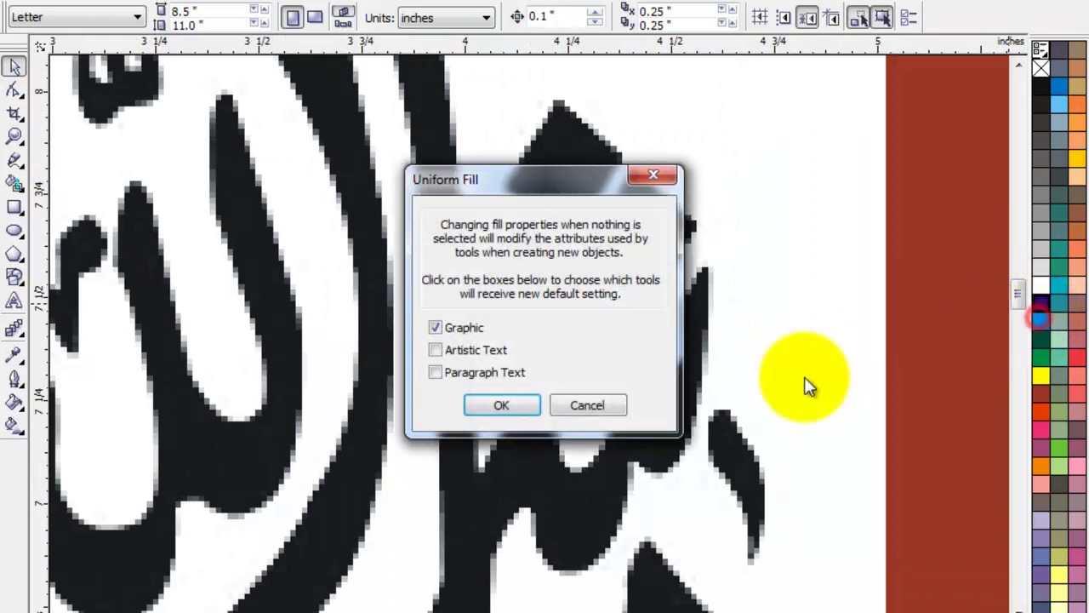
click(587, 405)
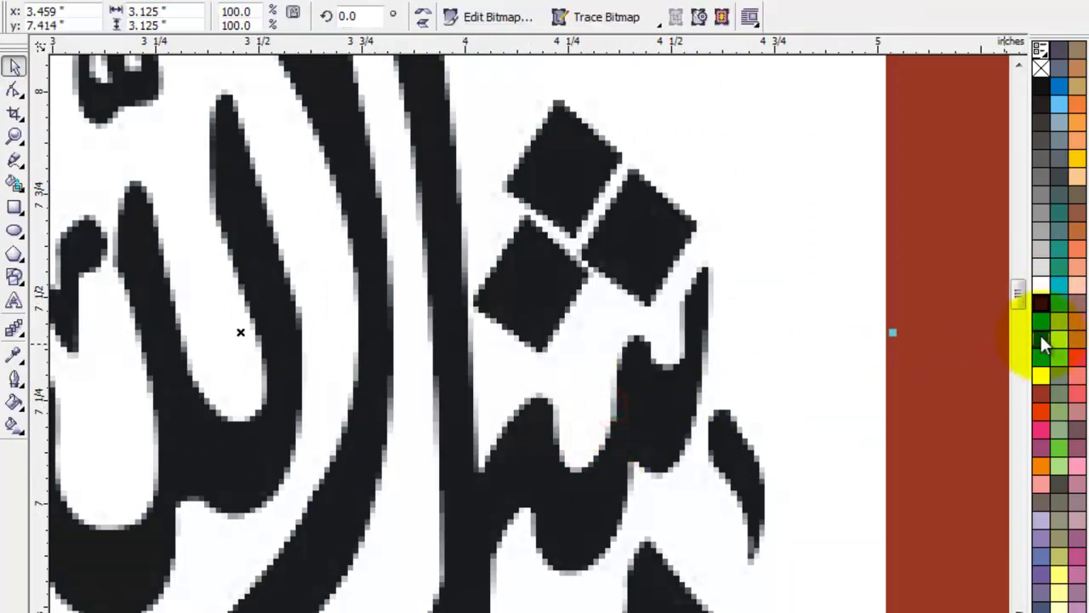
click(1040, 448)
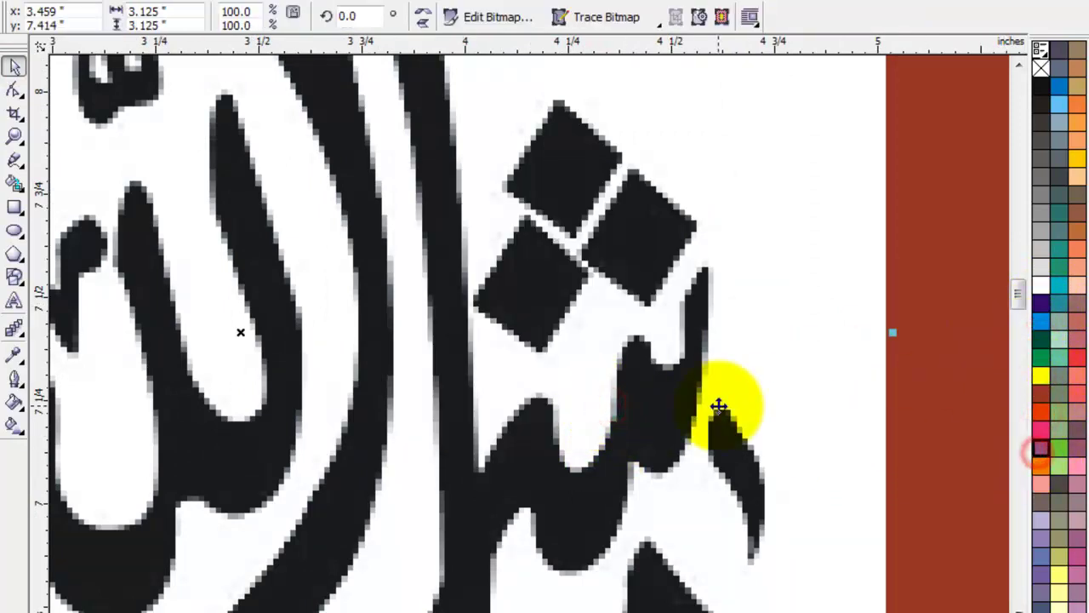
scroll(545, 349, down, 1)
scroll(536, 341, down, 1)
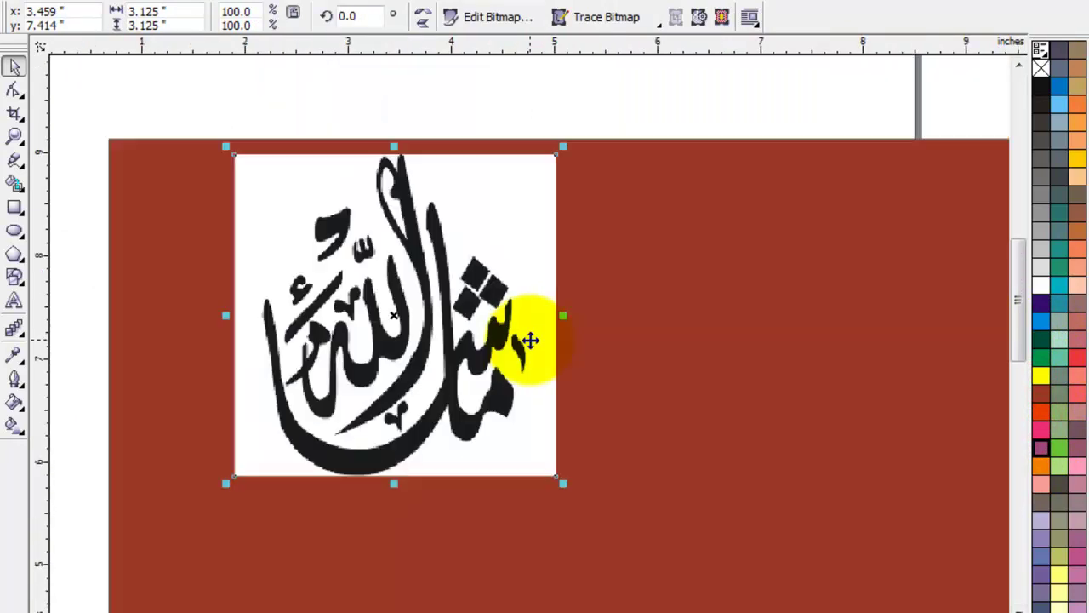
click(624, 105)
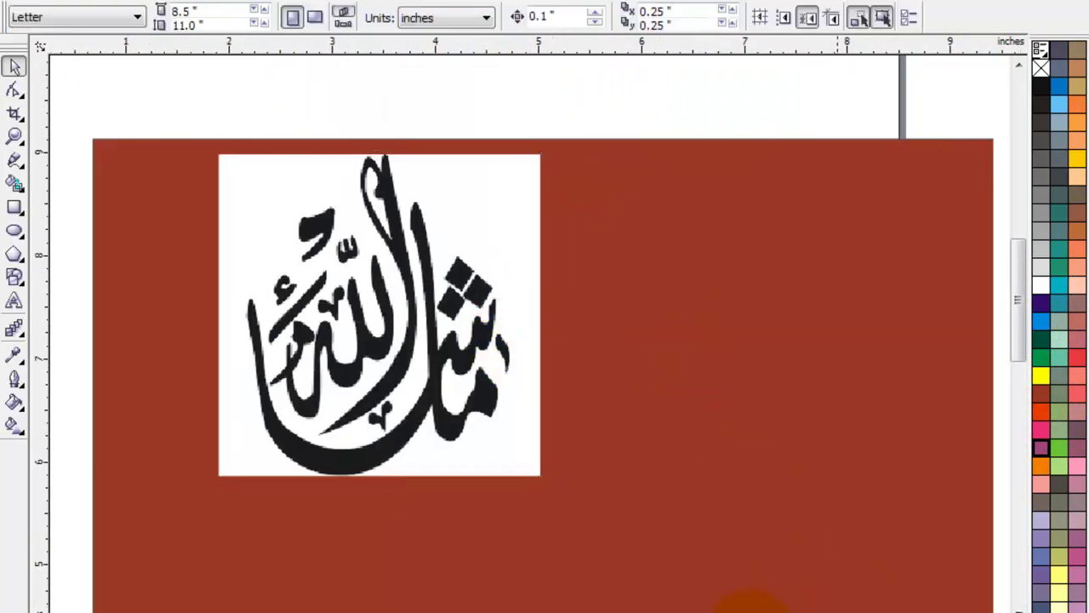
scroll(732, 596, right, 3)
click(366, 288)
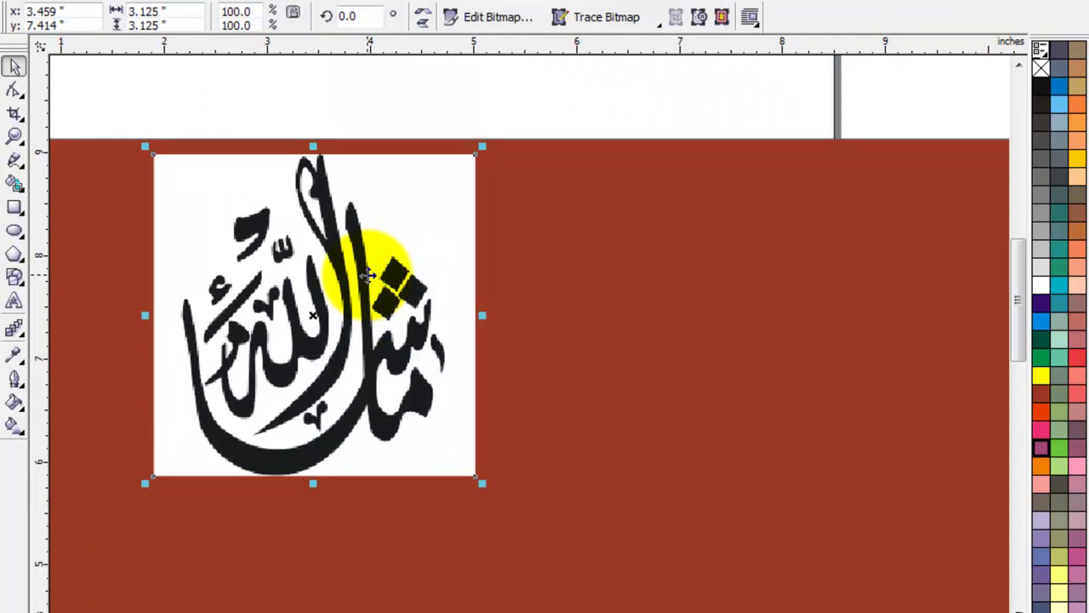
click(530, 108)
click(452, 190)
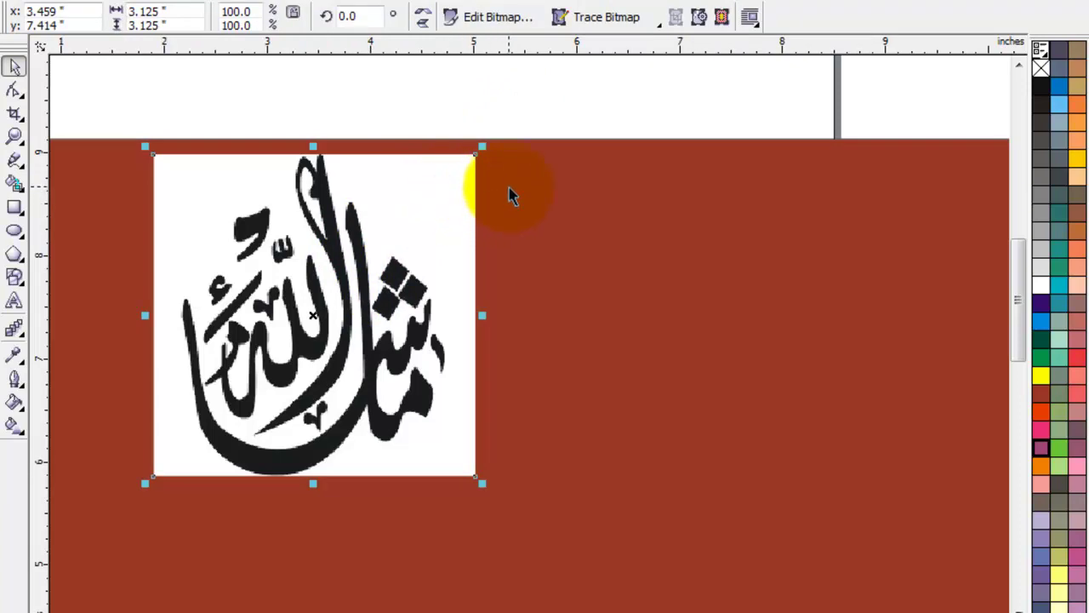
click(482, 111)
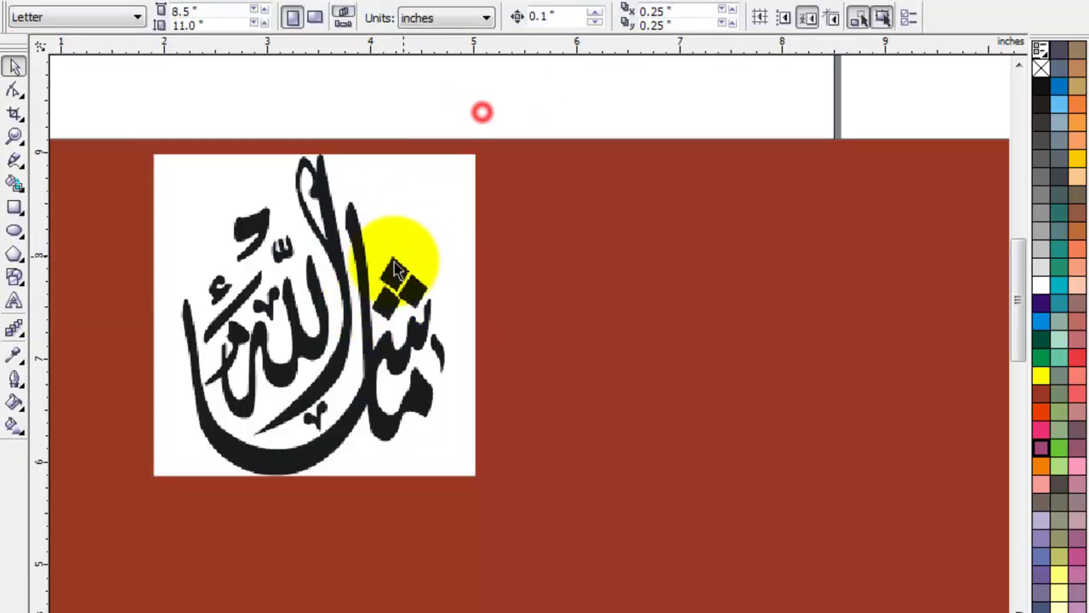
click(356, 277)
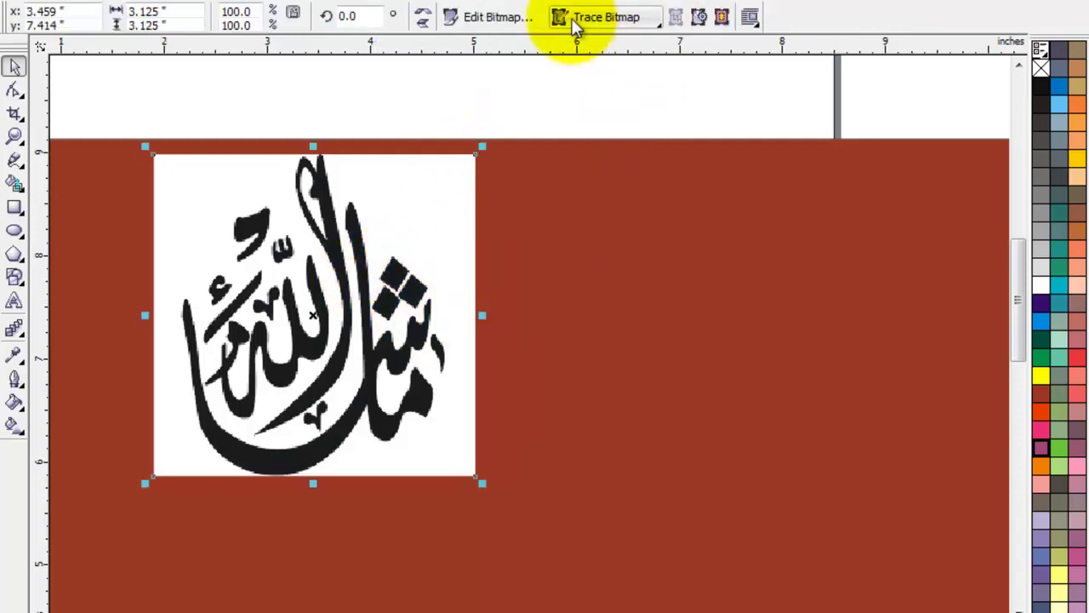
click(618, 29)
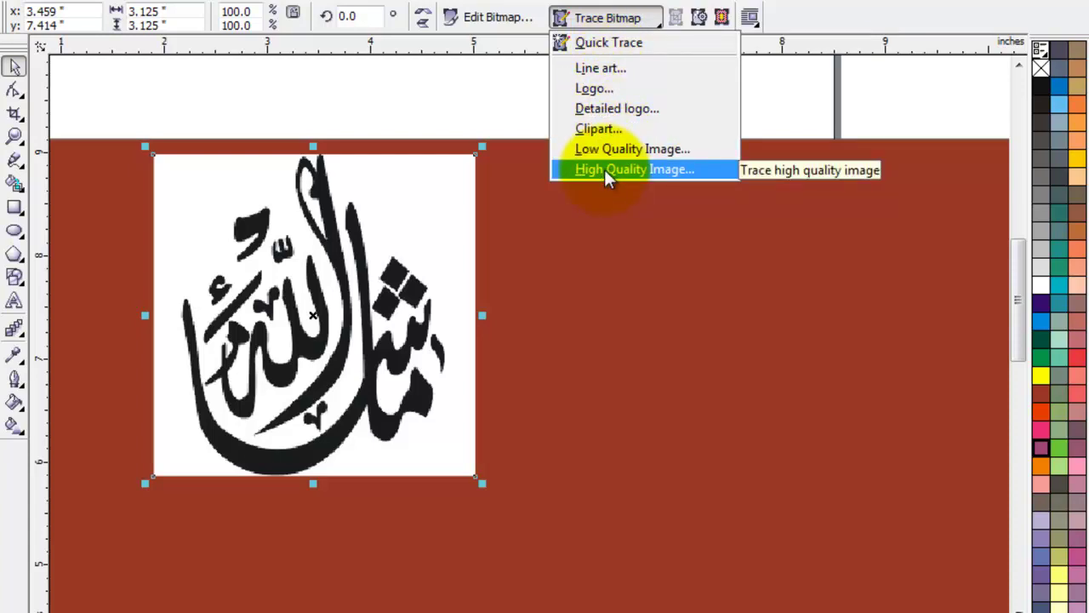
click(651, 43)
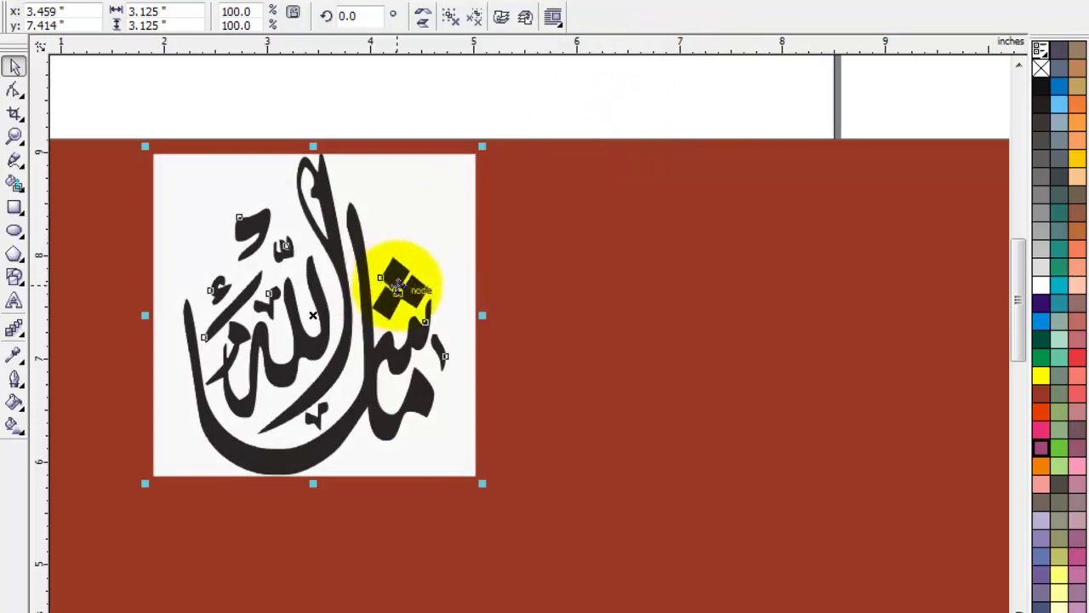
drag(343, 286, 719, 287)
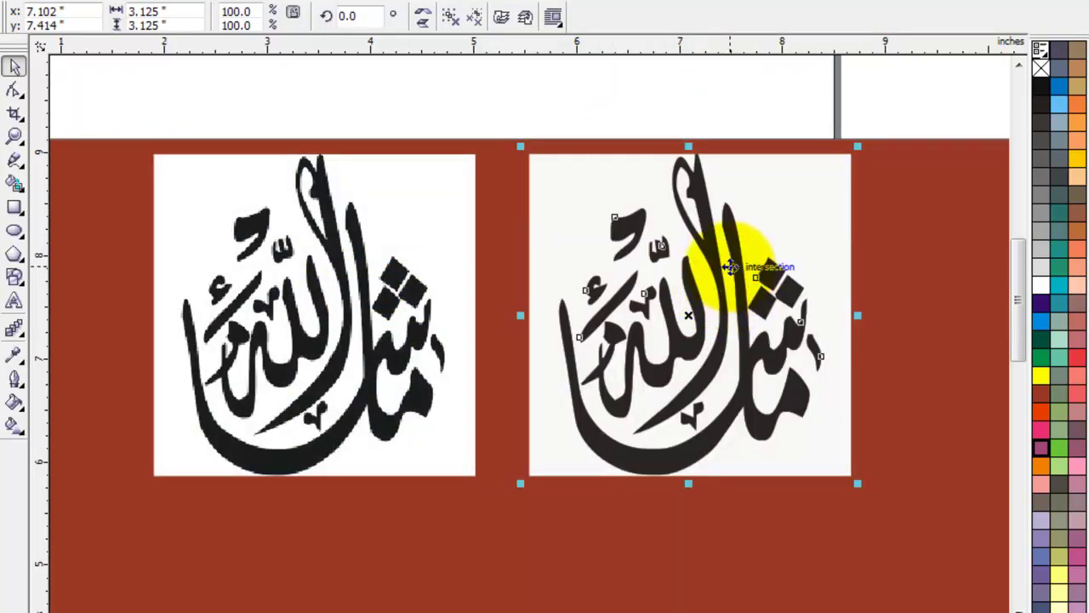
key(Delete)
click(364, 315)
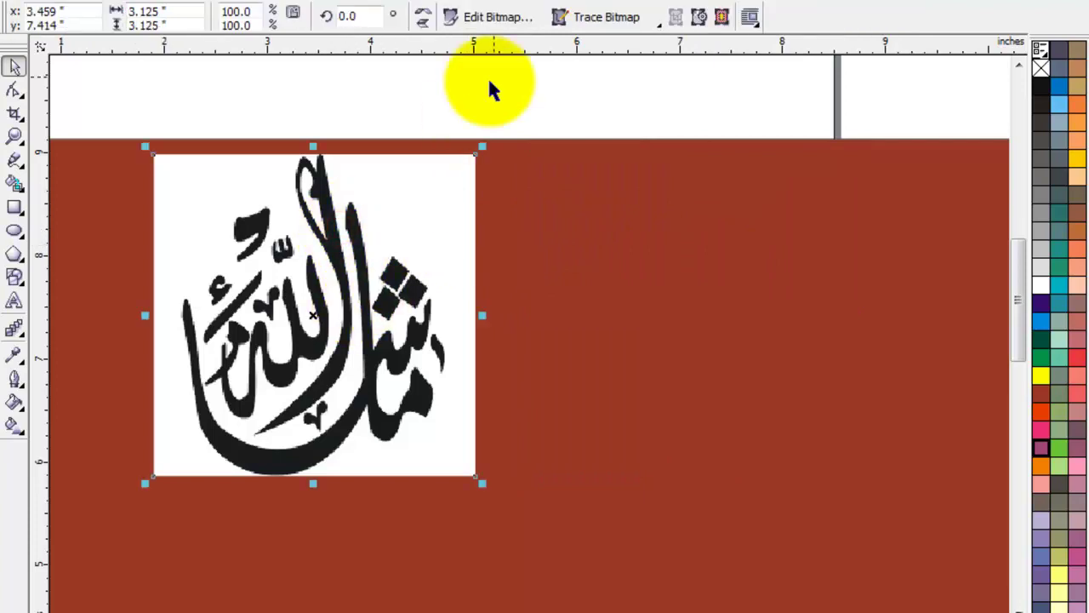
Quick Trace the calligraphy bitmap and move the traced vector to its right
click(604, 19)
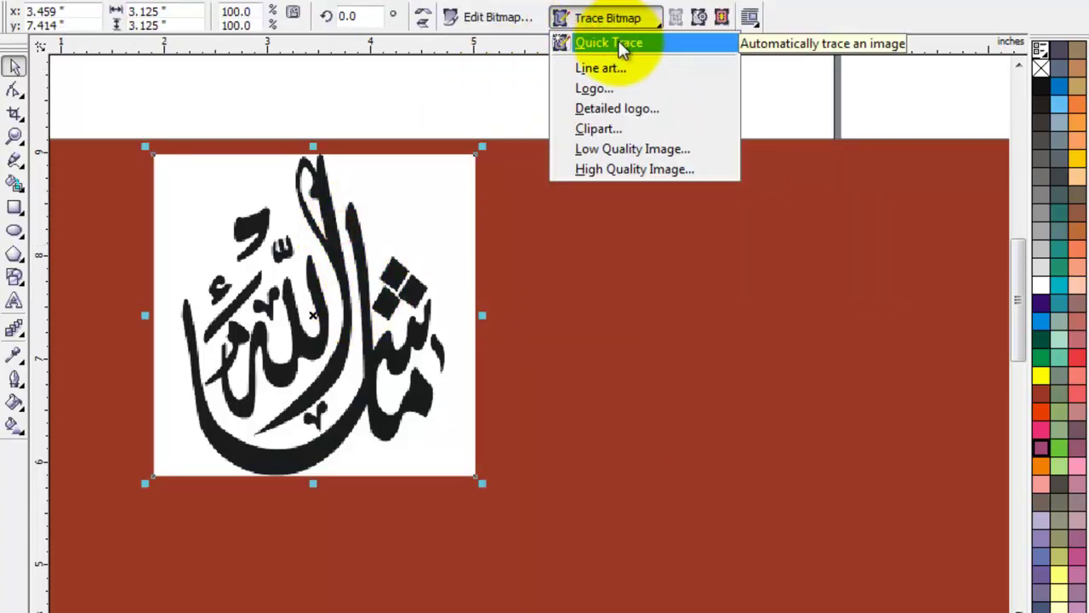
click(619, 44)
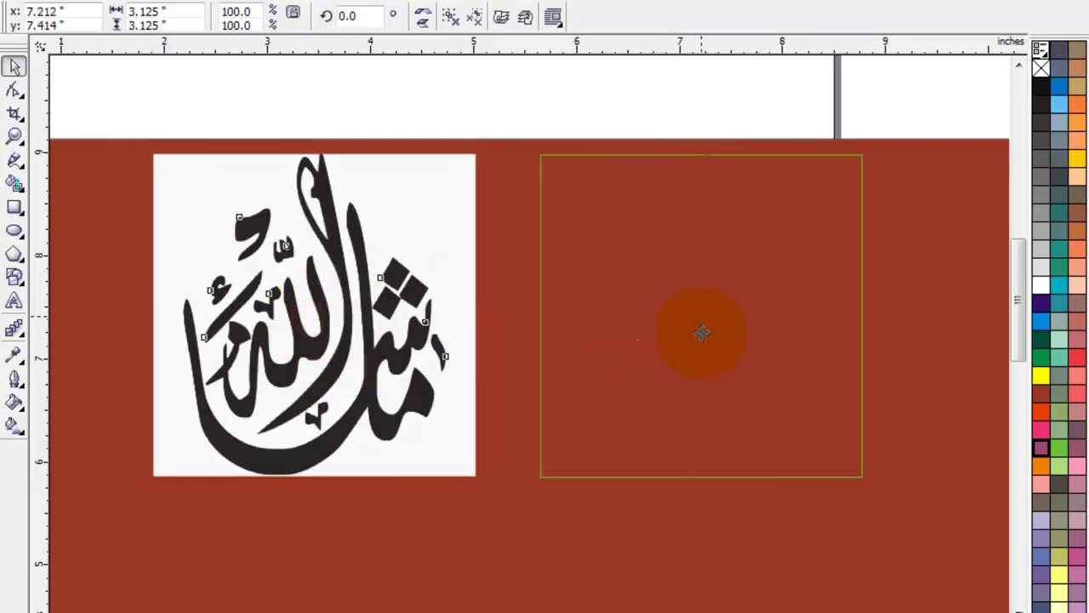
drag(310, 317, 697, 317)
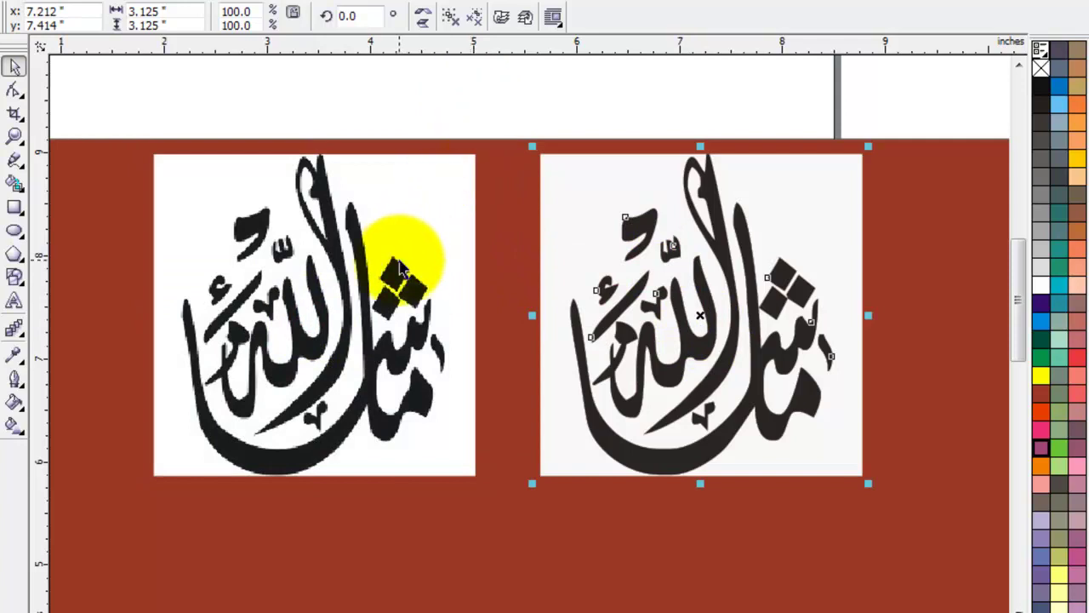
click(368, 272)
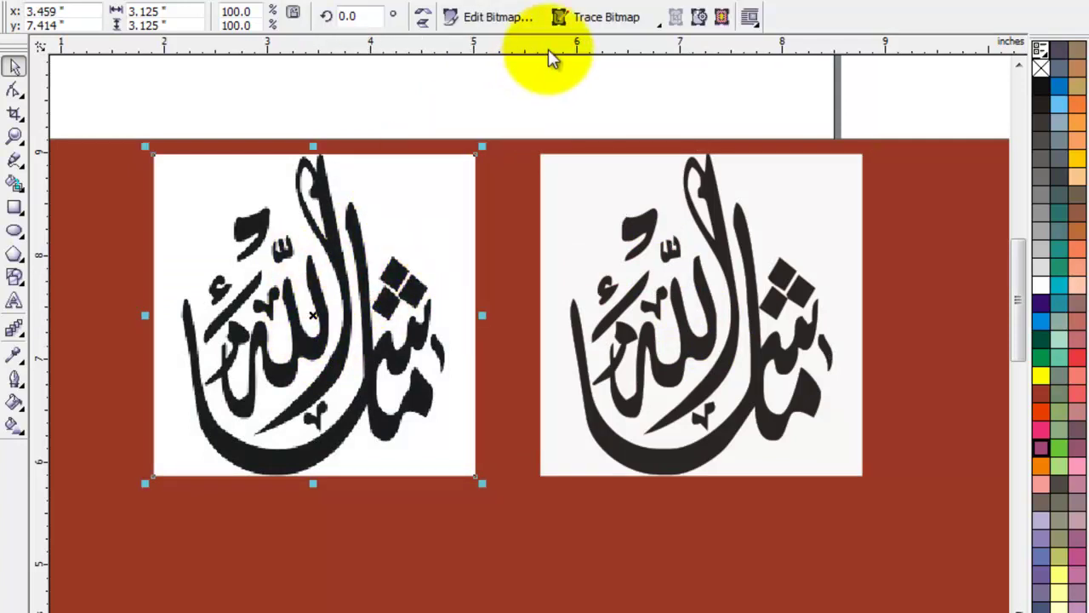
click(519, 99)
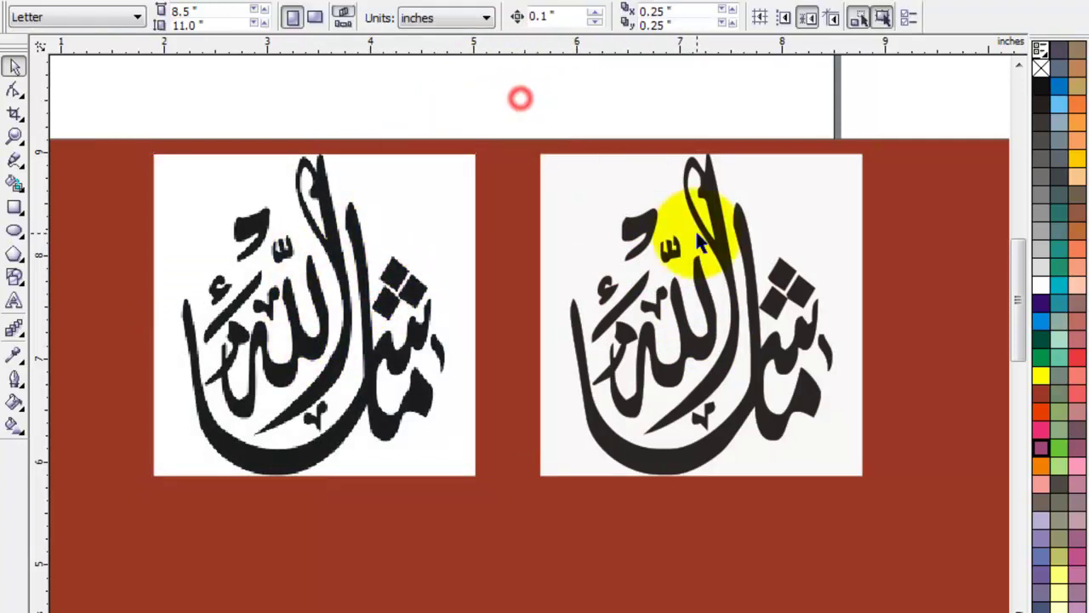
click(696, 229)
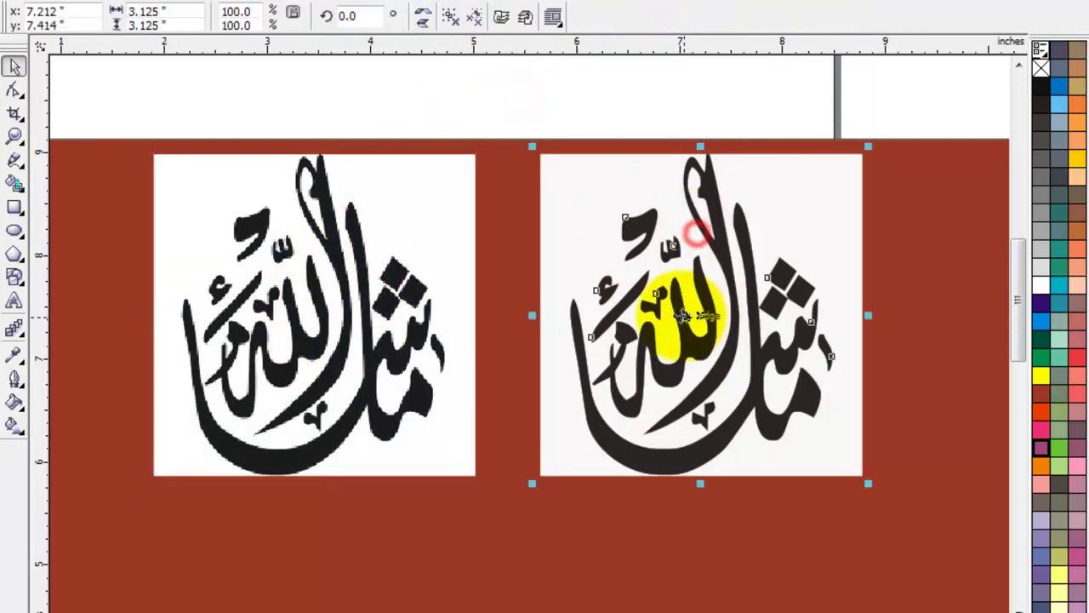
Break the trace apart, delete the white background and inner loop pieces, and combine the rest
click(457, 24)
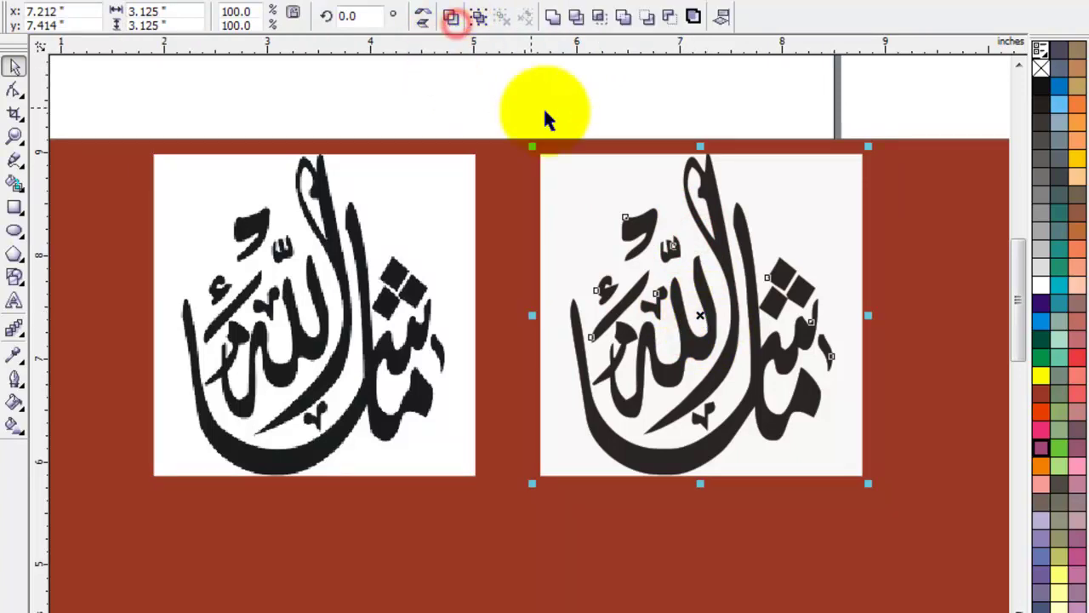
click(584, 106)
drag(567, 196, 496, 147)
key(Delete)
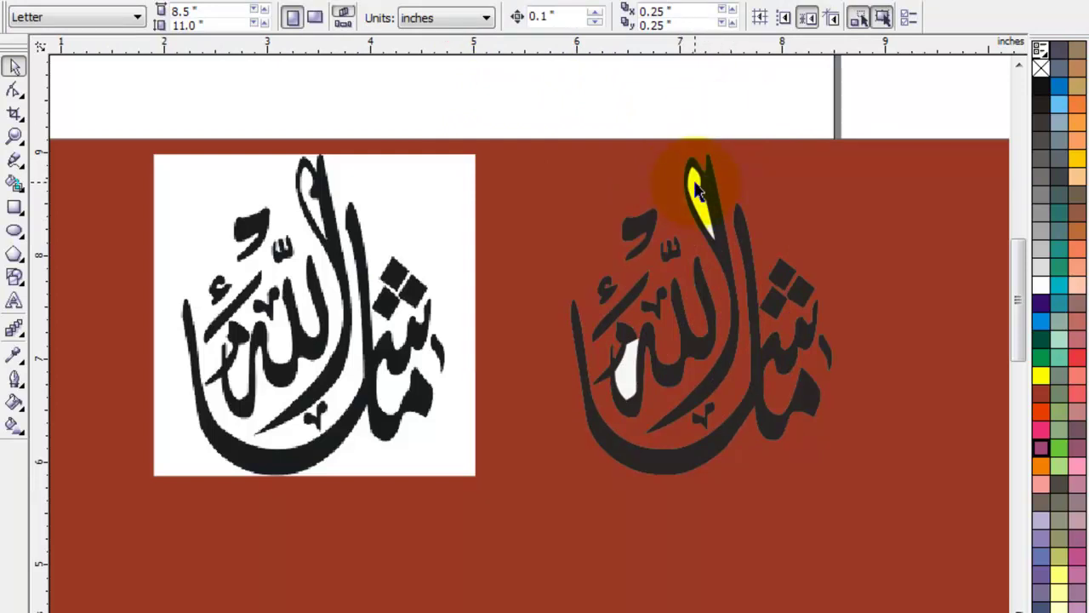
drag(695, 189, 590, 119)
key(Delete)
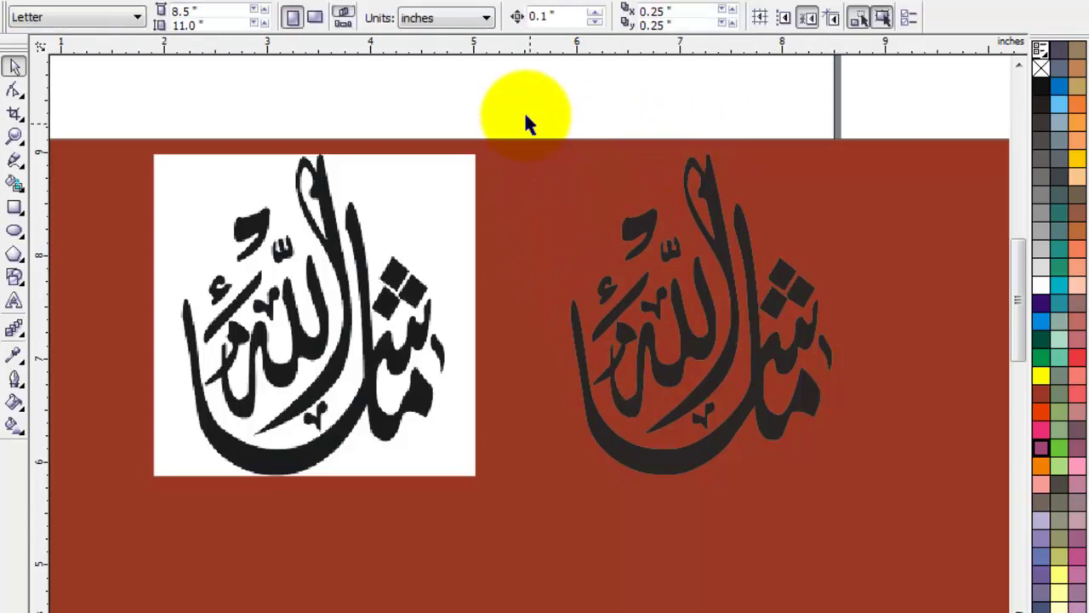
mouse_move(501, 99)
mouse_down()
mouse_move(908, 511)
mouse_move(933, 487)
mouse_up()
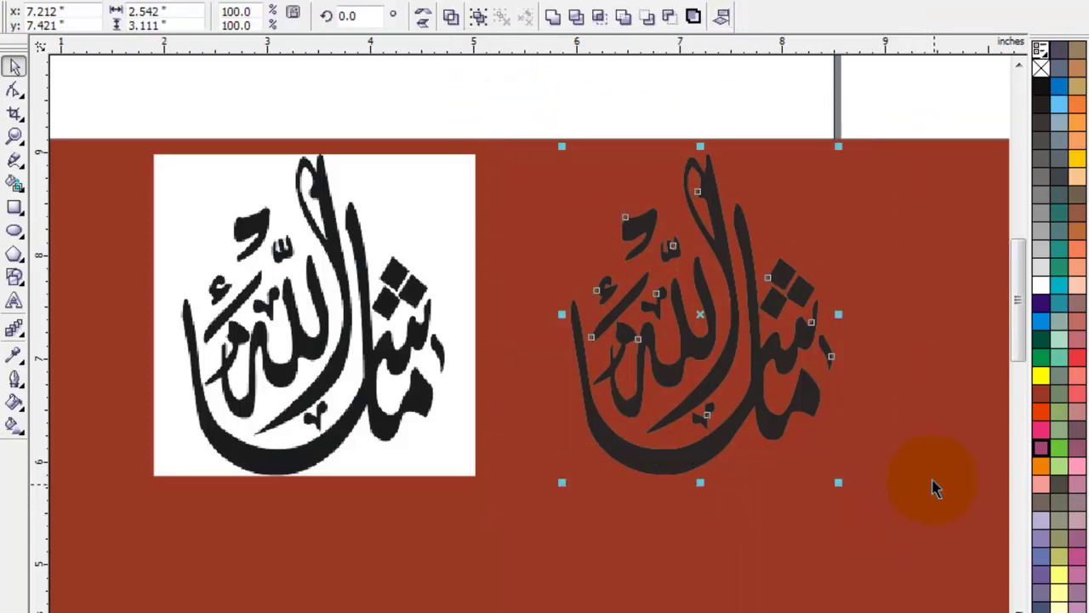
click(552, 17)
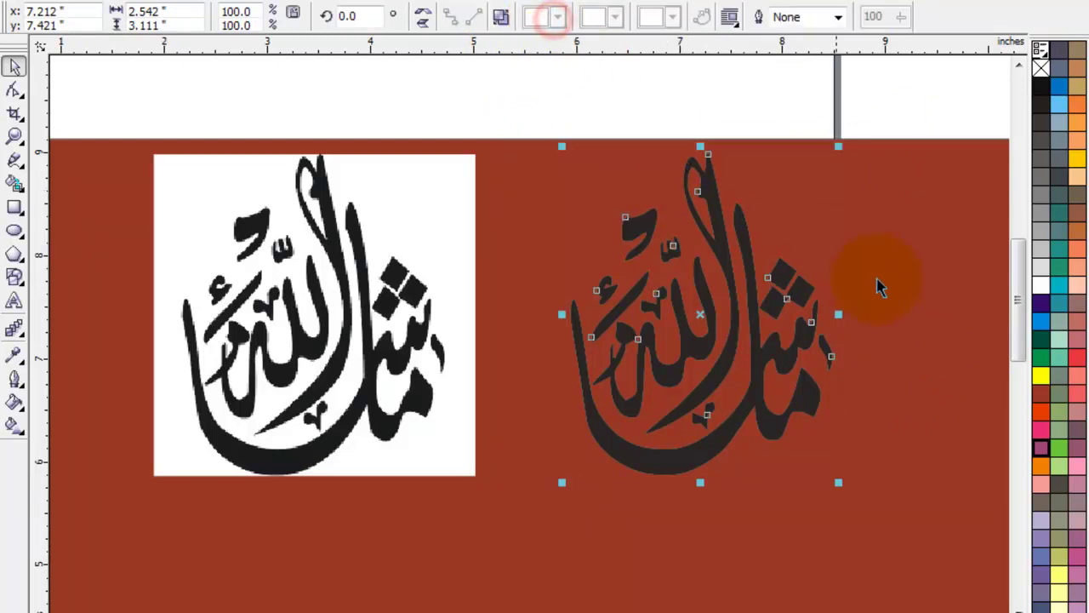
Fill the traced calligraphy yellow and place a white-filled duplicate beside it
click(1040, 375)
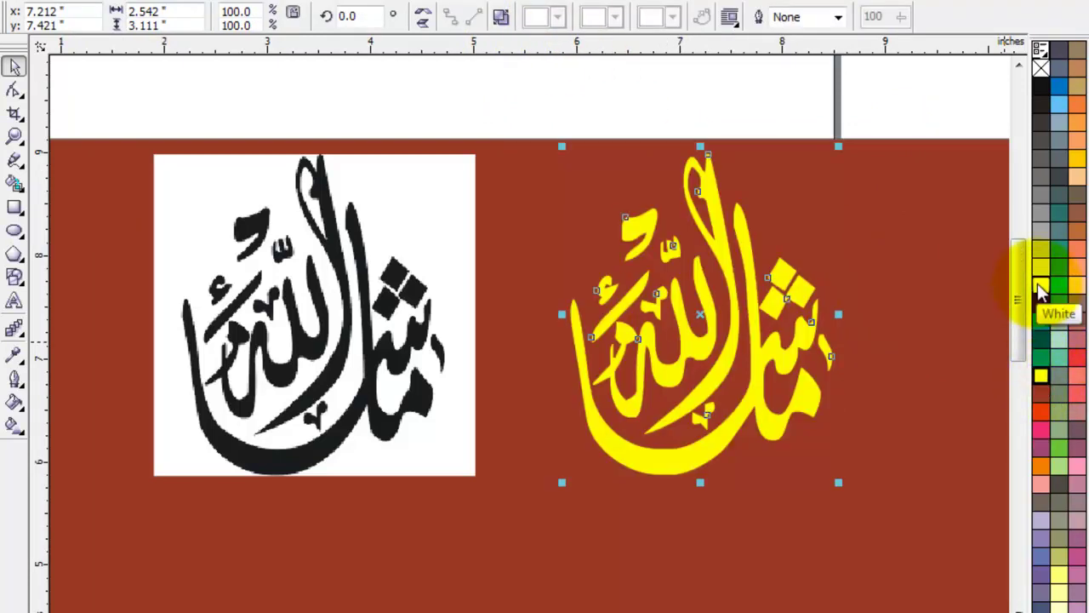
scroll(757, 595, right, 3)
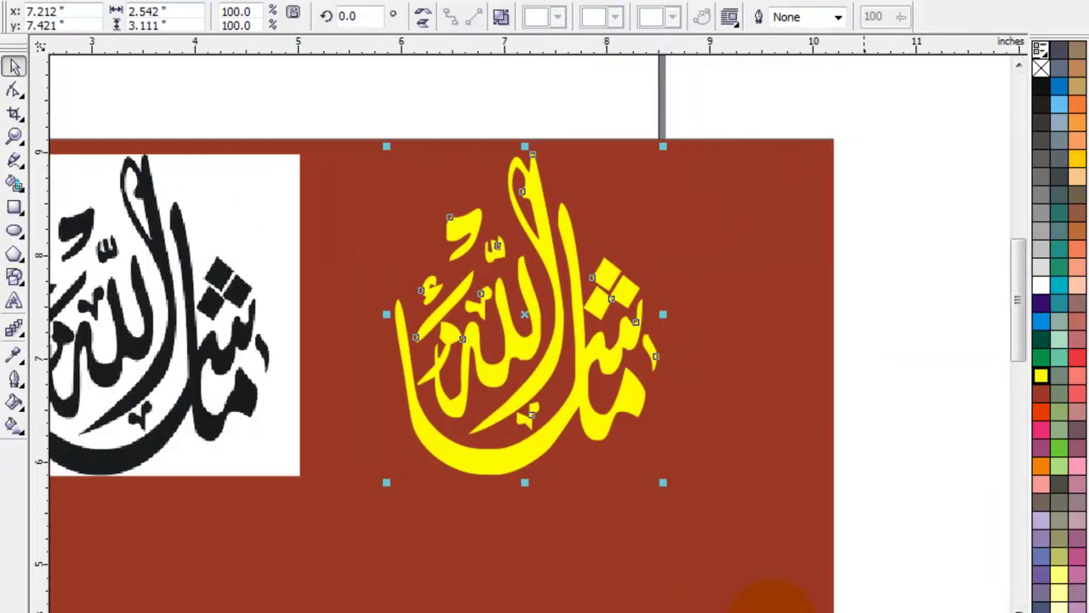
mouse_move(567, 331)
mouse_down()
mouse_move(508, 326)
mouse_move(389, 340)
mouse_move(648, 361)
mouse_up()
click(1041, 285)
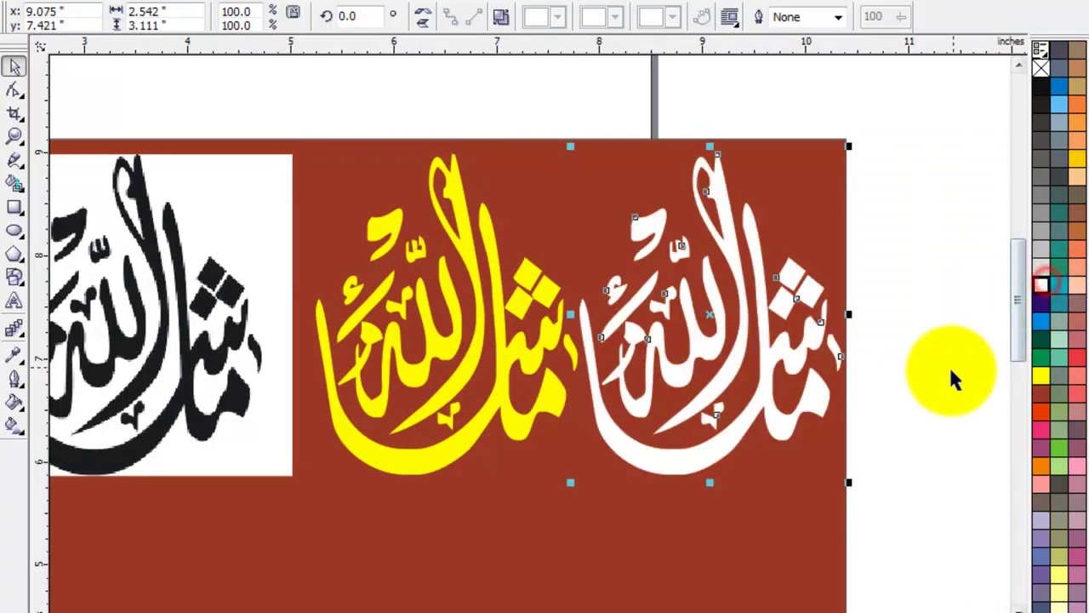
click(949, 377)
scroll(1018, 296, down, 1)
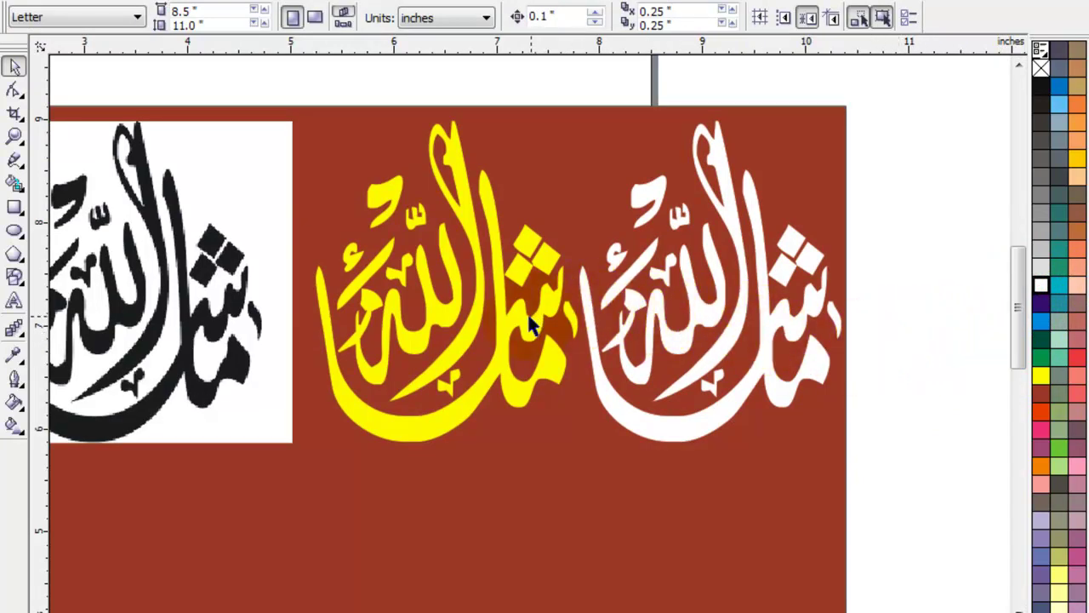
click(699, 315)
key(Delete)
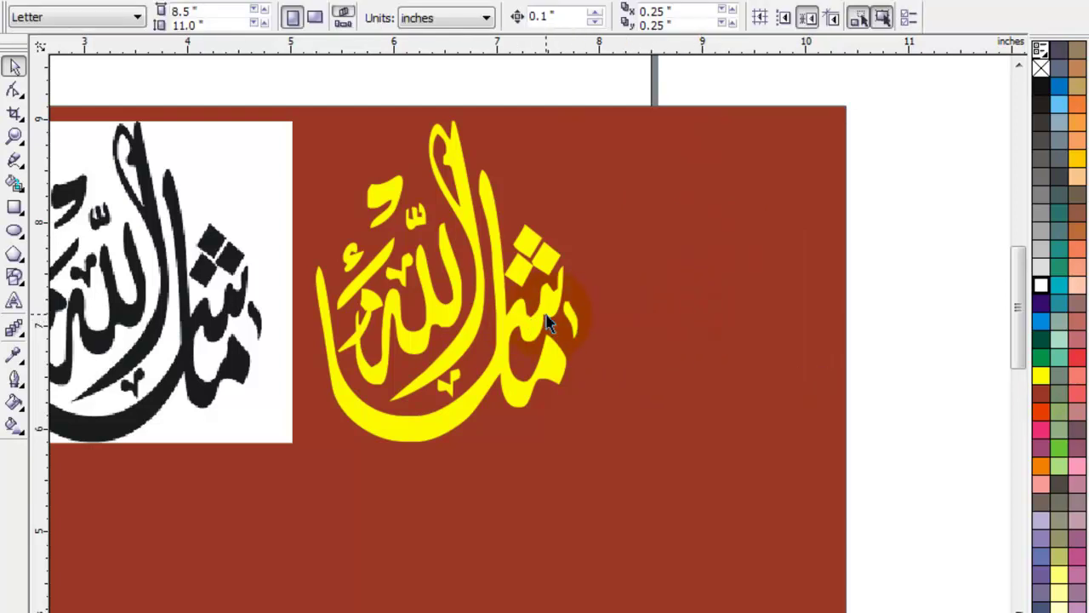
key(ctrl+z)
Copy the brown banner upward, delete the black calligraphy, and move the white calligraphy onto the new banner
click(905, 378)
scroll(557, 352, down, 1)
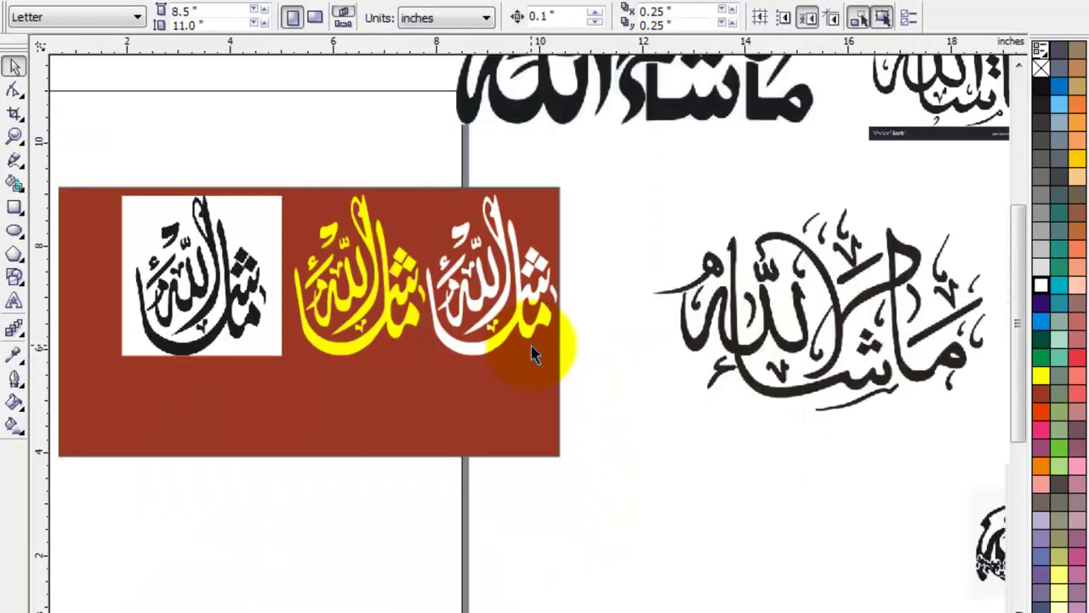
scroll(545, 370, down, 1)
mouse_move(453, 386)
mouse_down()
mouse_move(349, 292)
mouse_move(389, 226)
mouse_up()
click(587, 130)
drag(371, 311, 245, 315)
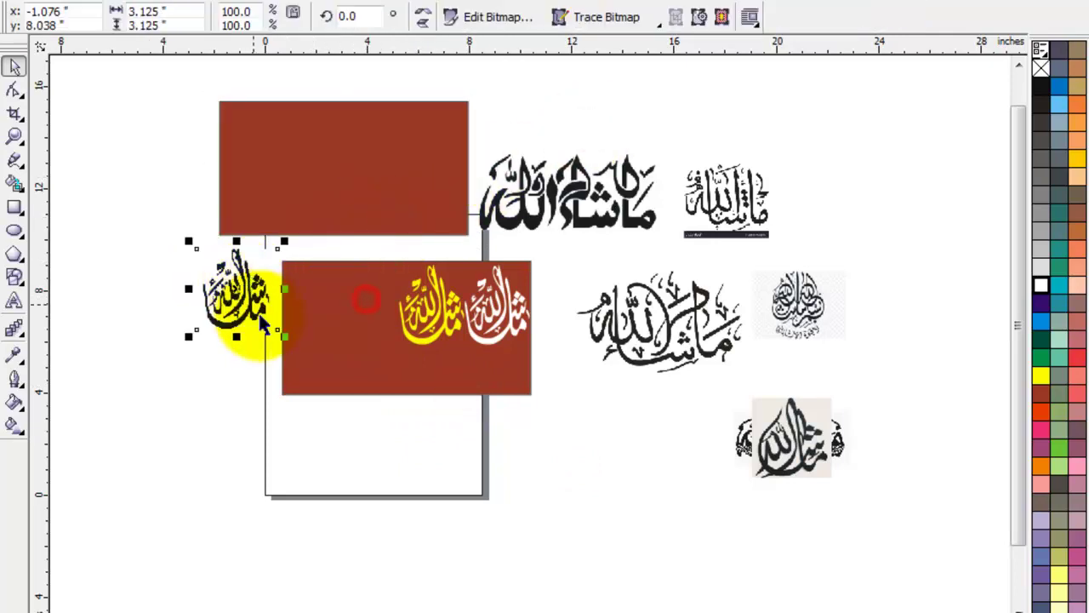
key(Delete)
mouse_move(515, 314)
mouse_down()
mouse_move(466, 192)
mouse_move(474, 182)
mouse_up()
Delete the yellow calligraphy and bring the wide 6.944 × 2.972 inch calligraphy bitmap onto the lower banner
click(559, 133)
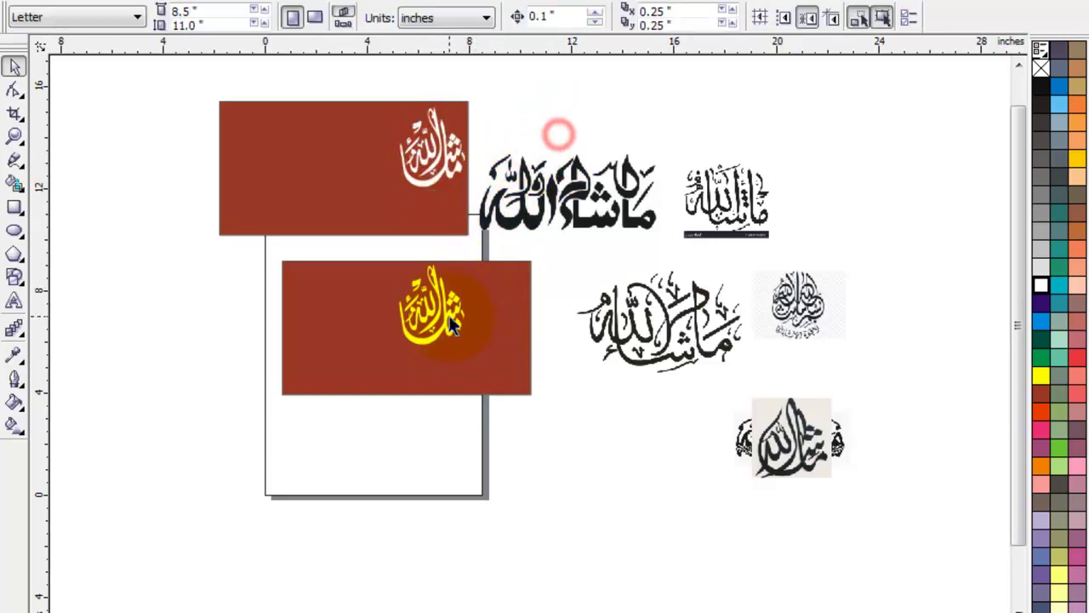
click(451, 319)
key(Delete)
click(558, 308)
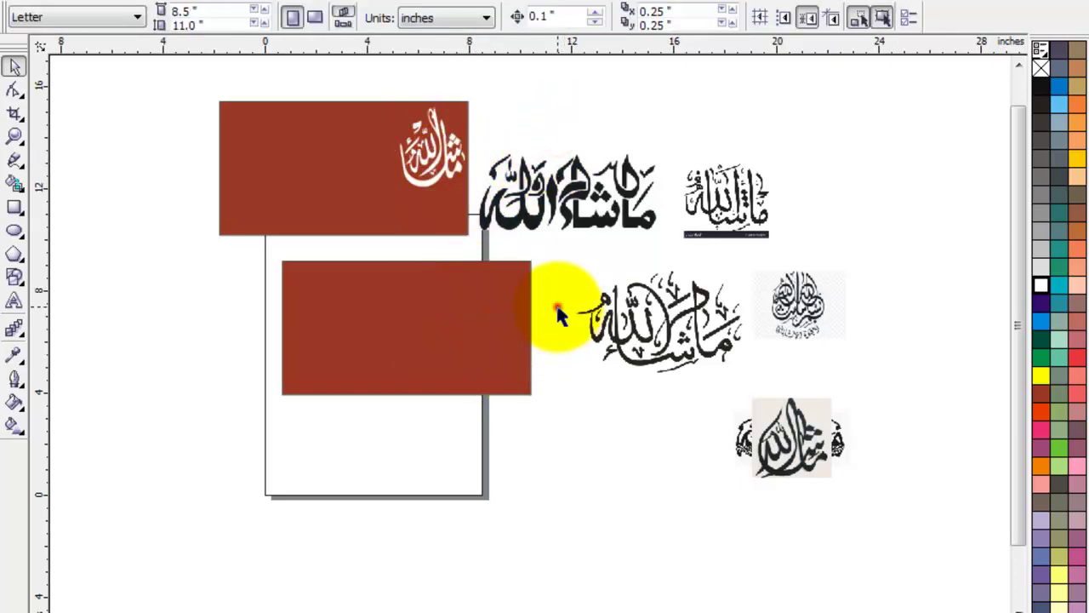
drag(582, 220, 385, 323)
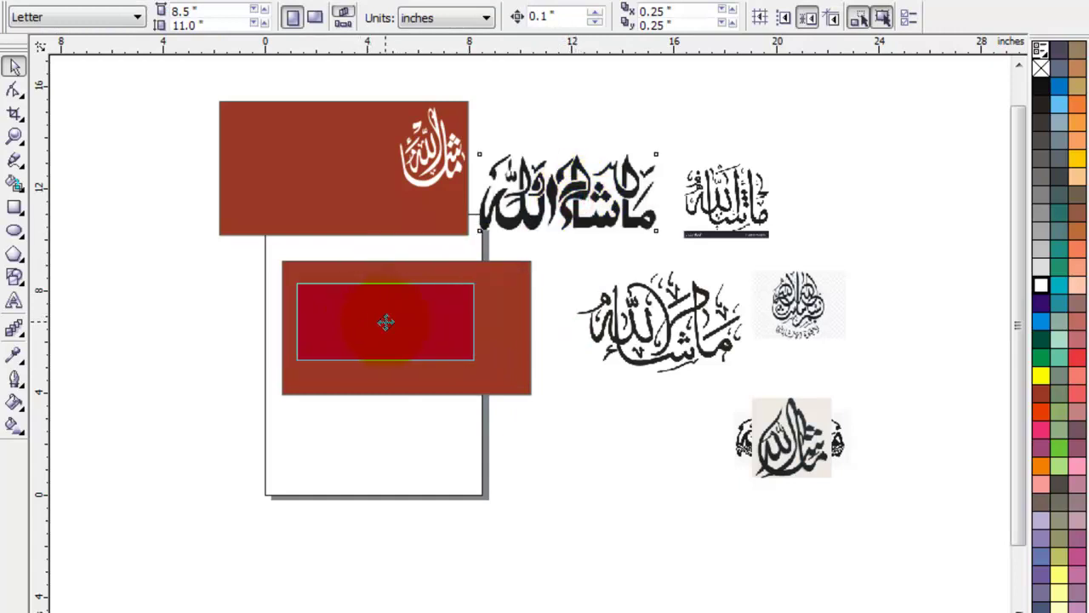
scroll(384, 323, up, 2)
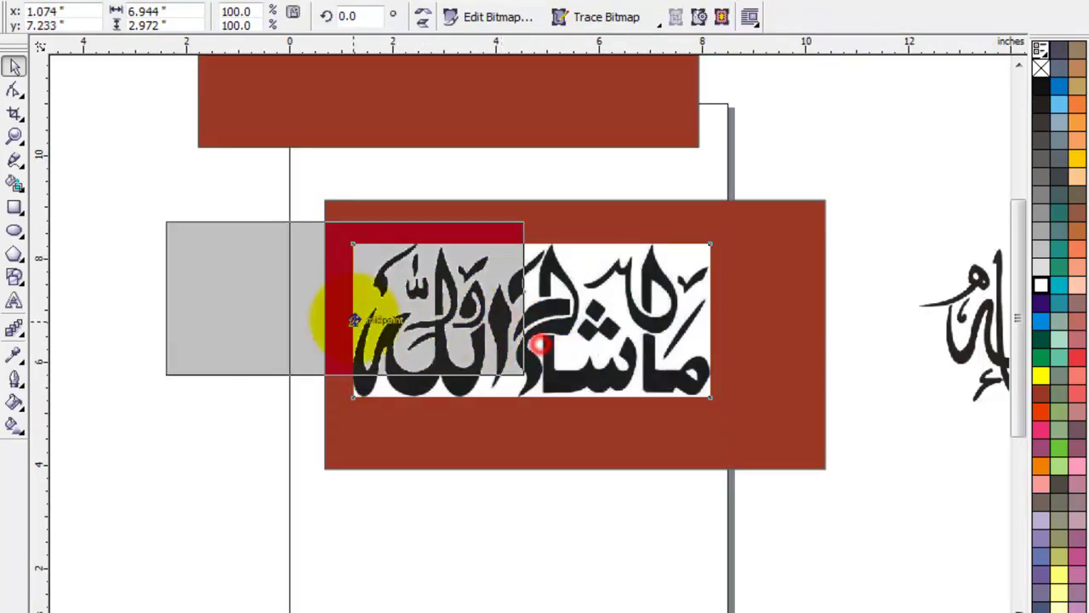
Trace the wide black calligraphy image as Line art and move the trace onto the lower brown banner
drag(494, 373, 262, 306)
click(606, 19)
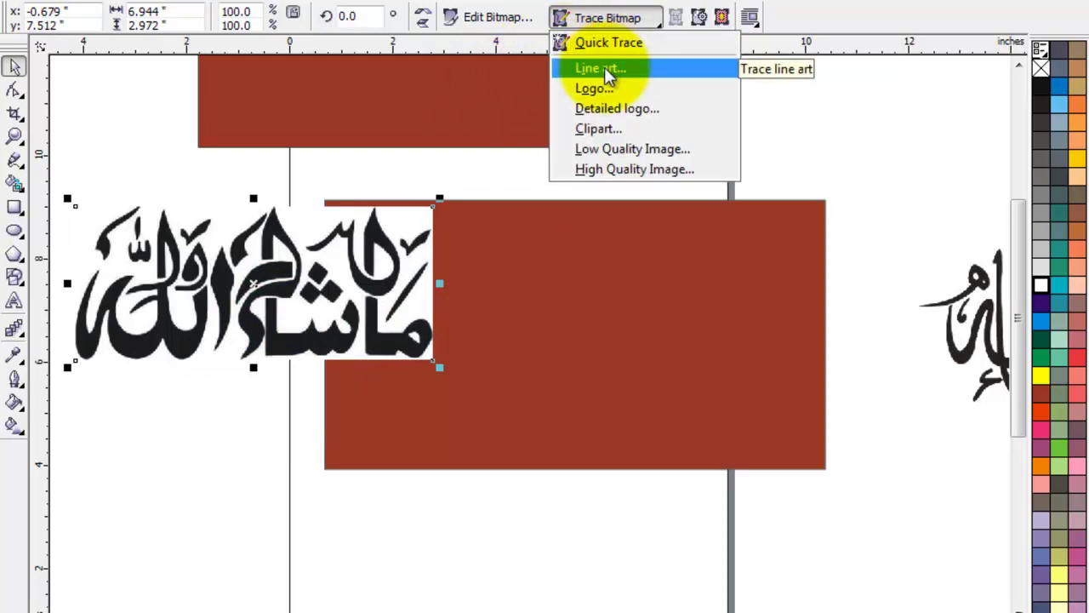
click(602, 68)
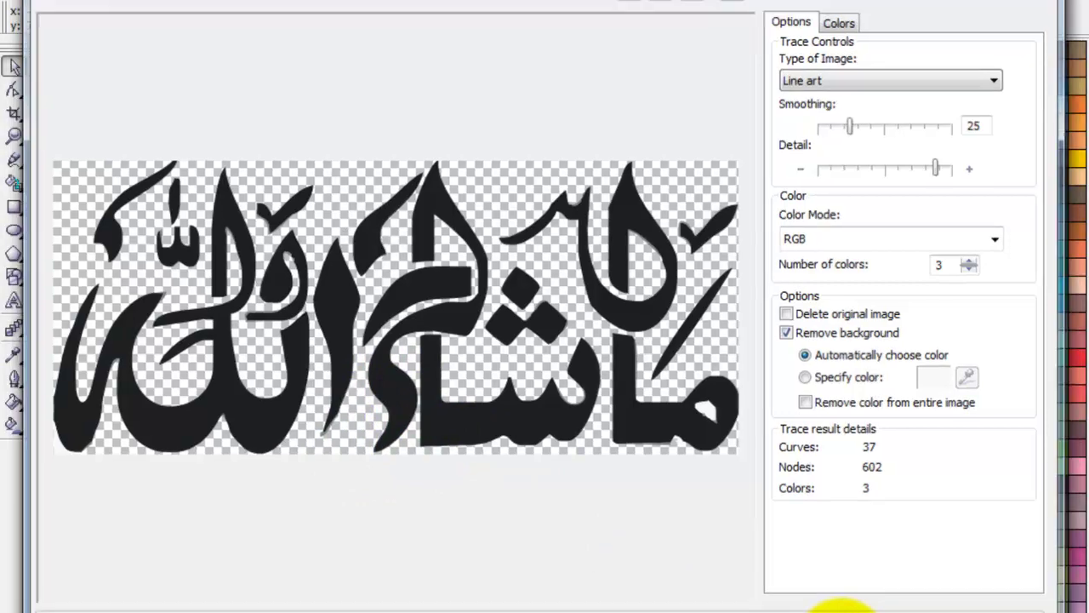
click(834, 554)
drag(255, 283, 633, 309)
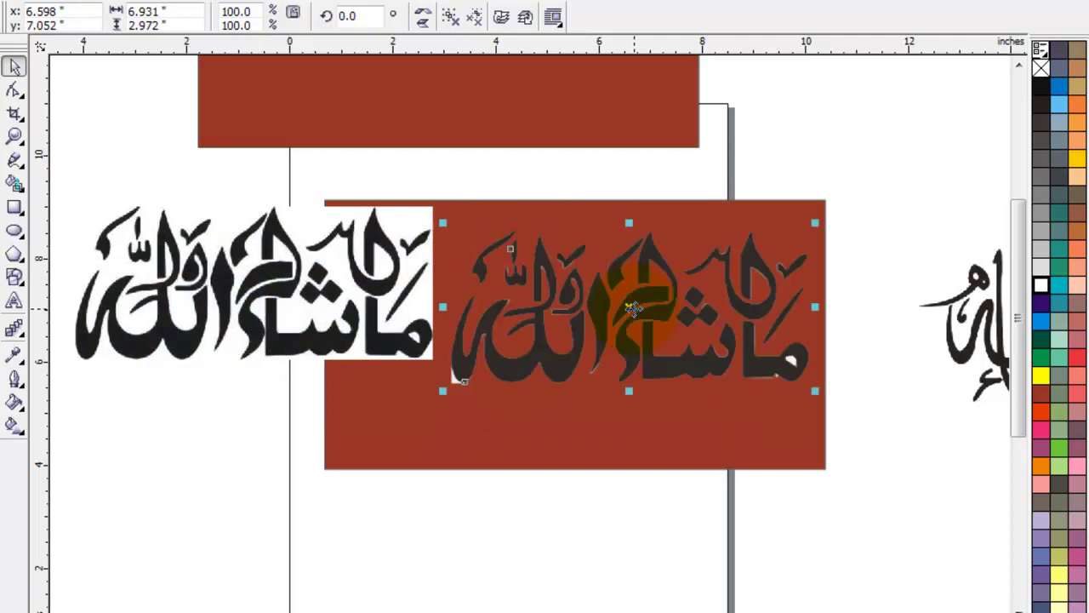
Delete the original calligraphy bitmap, leaving only the traced version on the lower banner
click(376, 340)
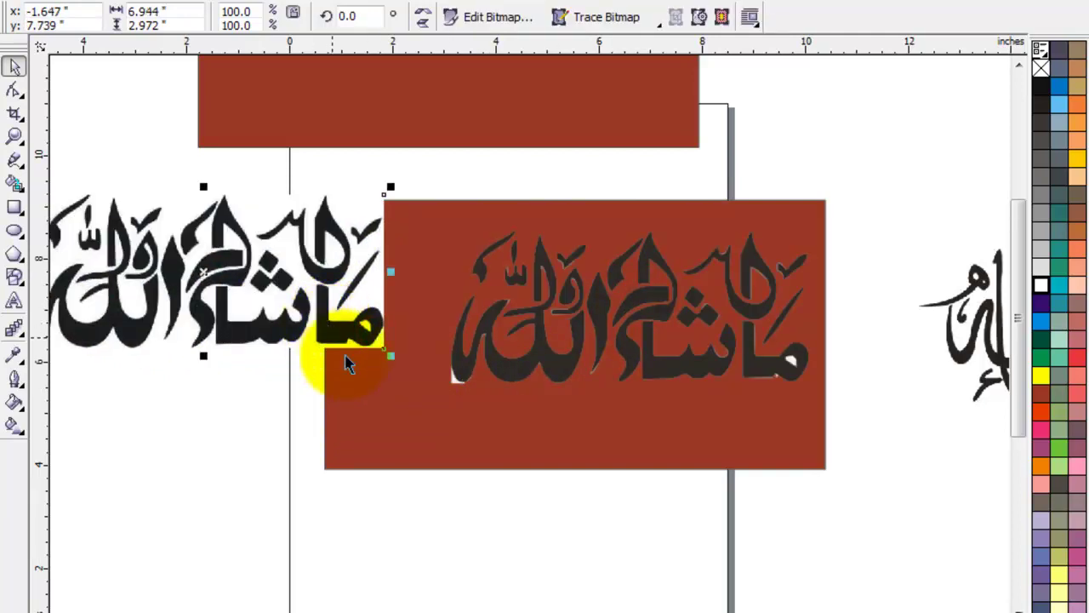
key(Delete)
click(453, 379)
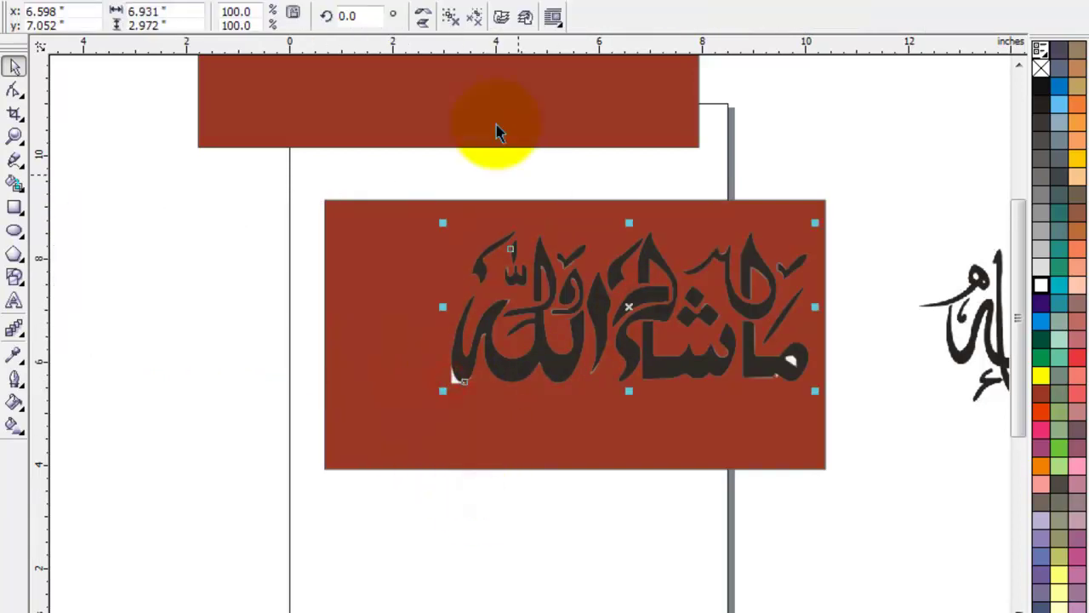
click(449, 17)
click(778, 83)
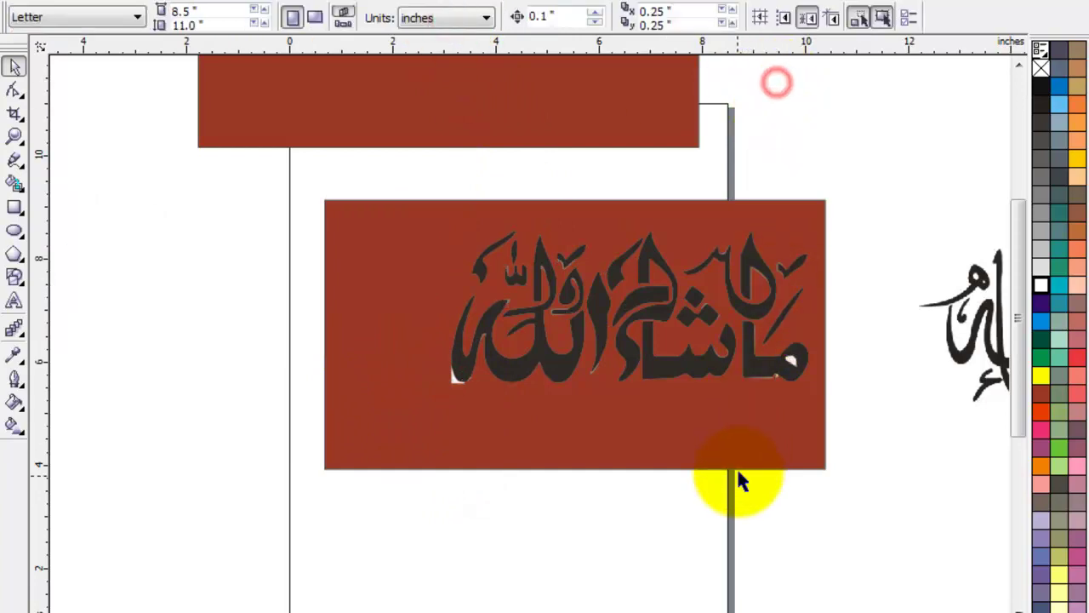
click(719, 504)
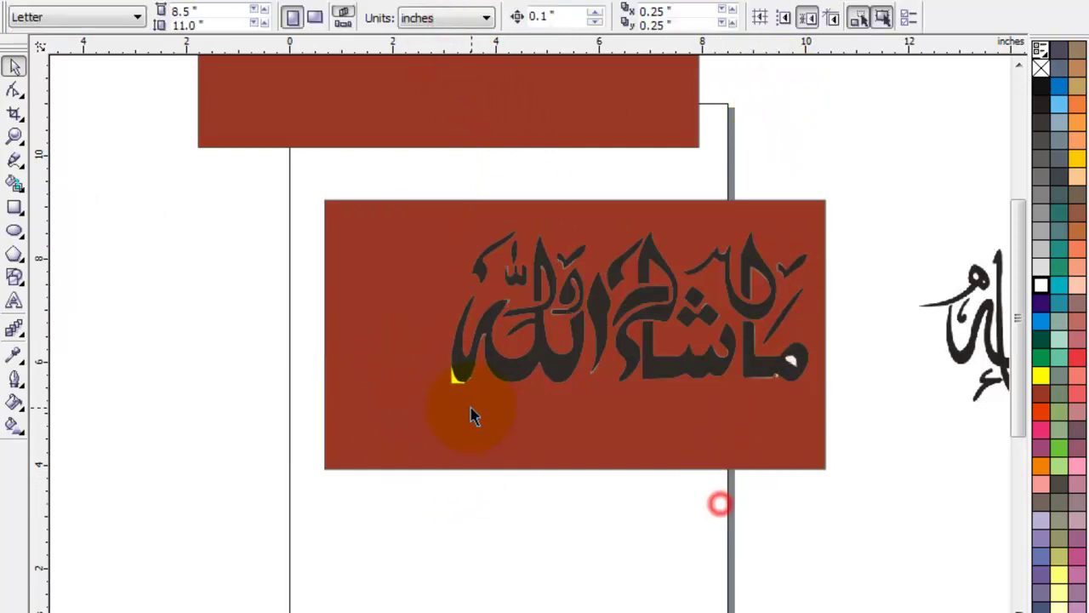
Delete the small stray piece at the calligraphy's tail and weld all traced pieces into one shape
click(434, 385)
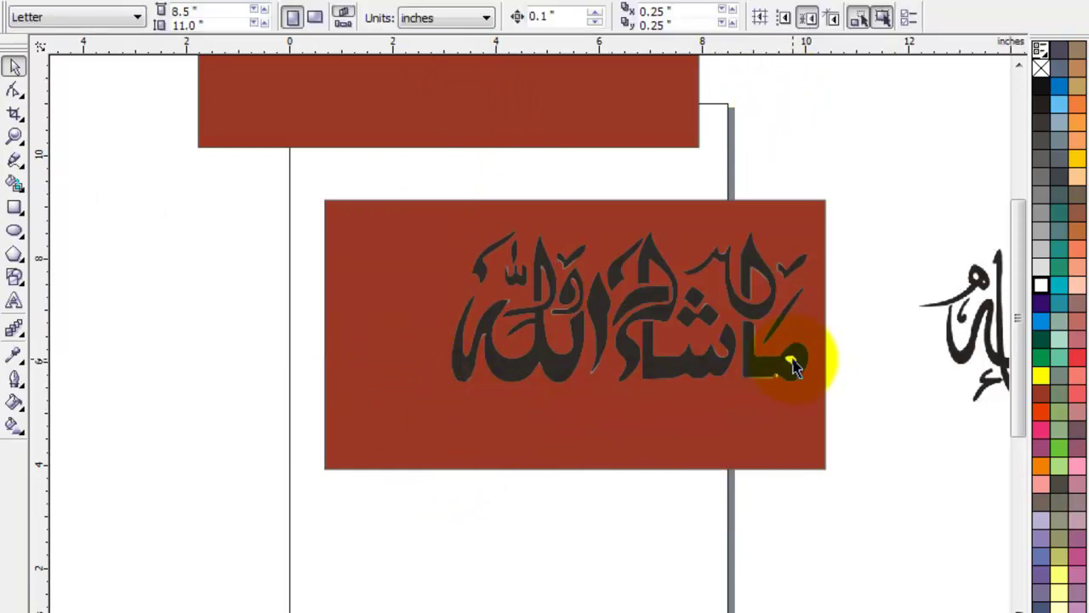
drag(584, 421, 881, 353)
key(Delete)
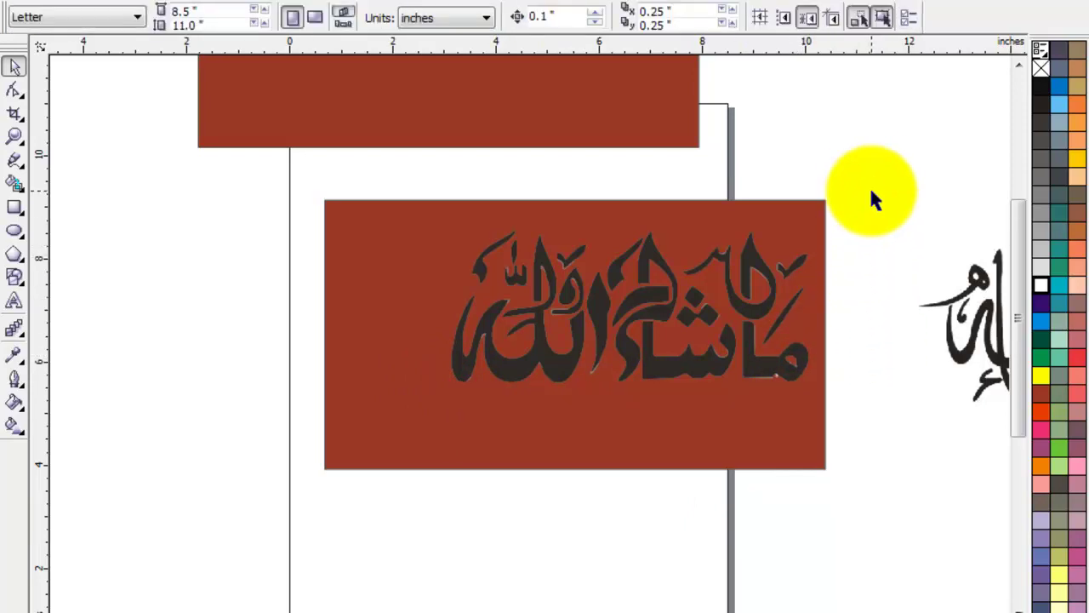
drag(869, 177, 387, 437)
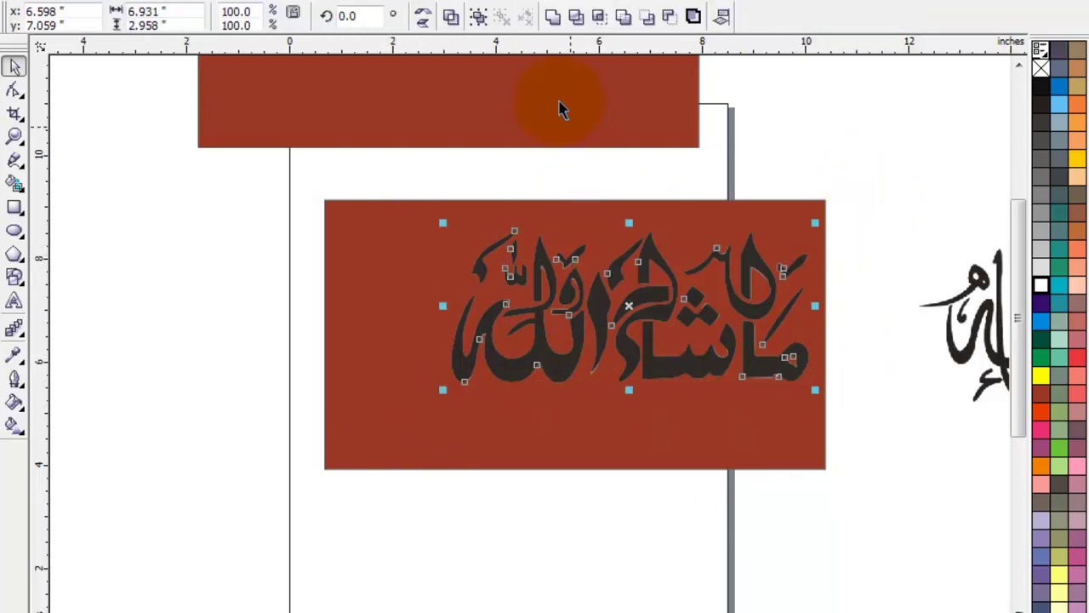
click(553, 19)
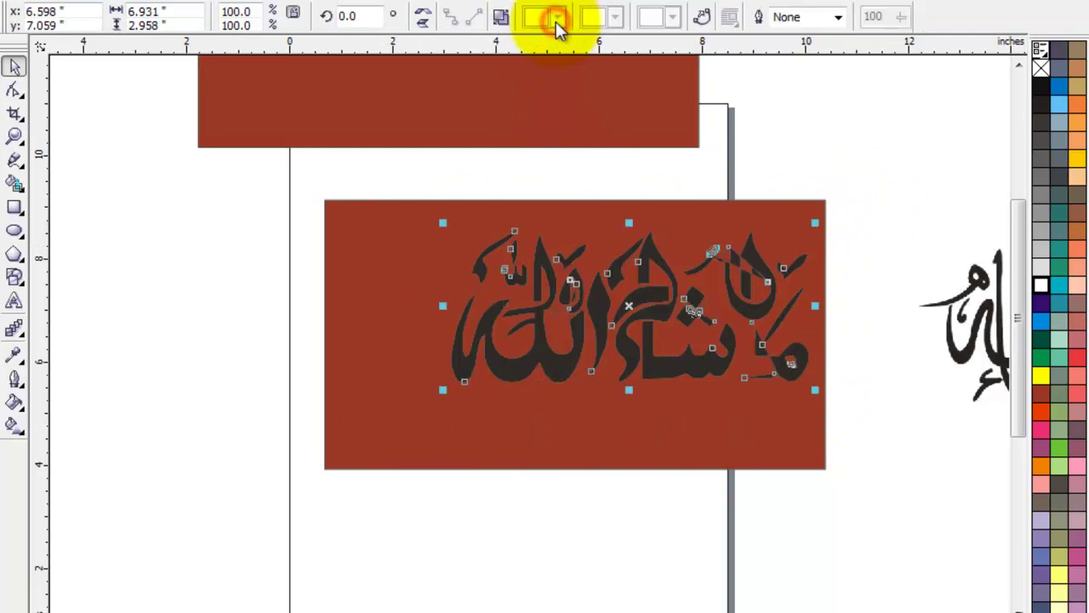
click(851, 302)
Zoom in on the calligraphy's right end and check the stray edge pieces
key(z)
mouse_move(857, 200)
mouse_down()
mouse_move(800, 288)
mouse_move(661, 431)
mouse_up()
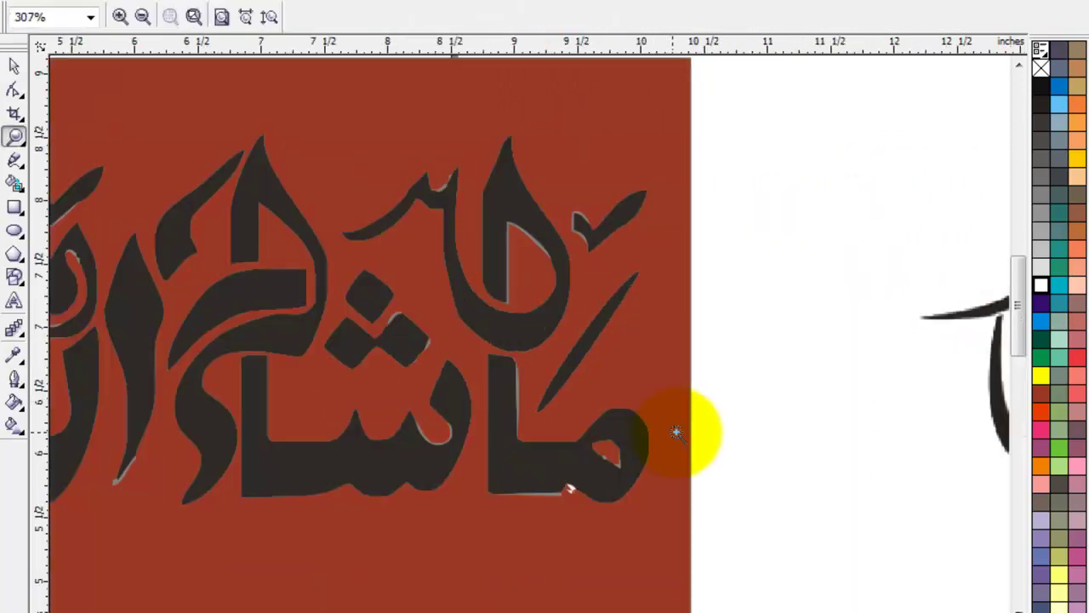
click(12, 66)
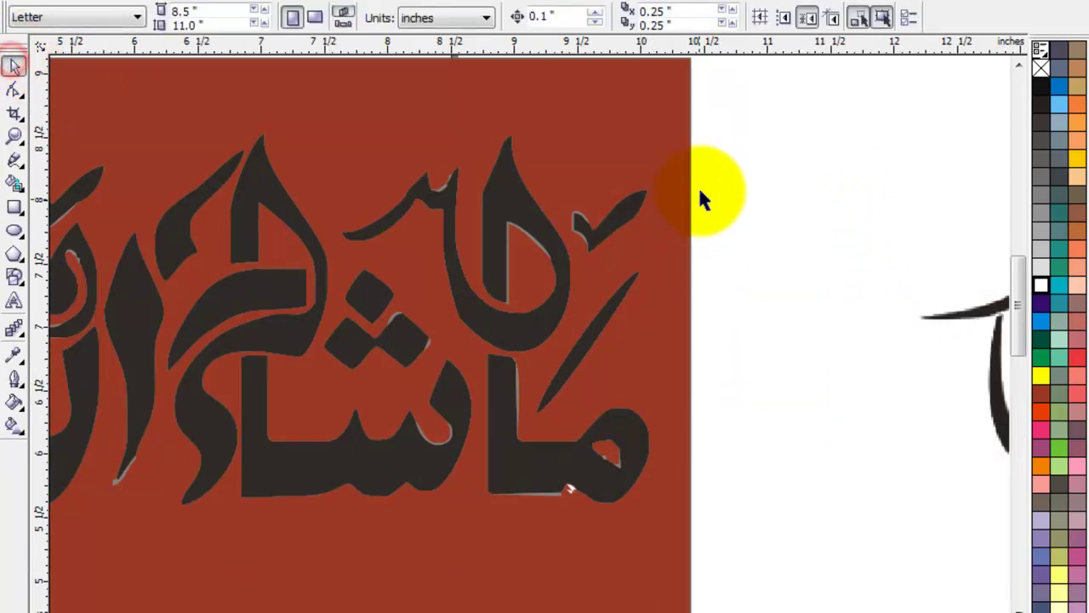
drag(747, 114, 72, 545)
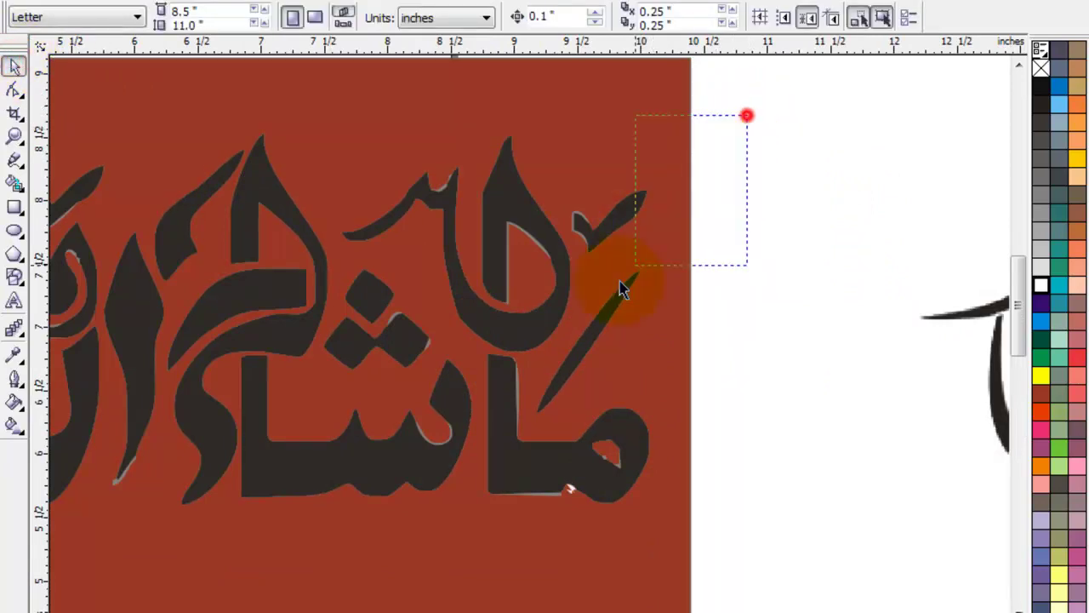
click(749, 521)
click(738, 491)
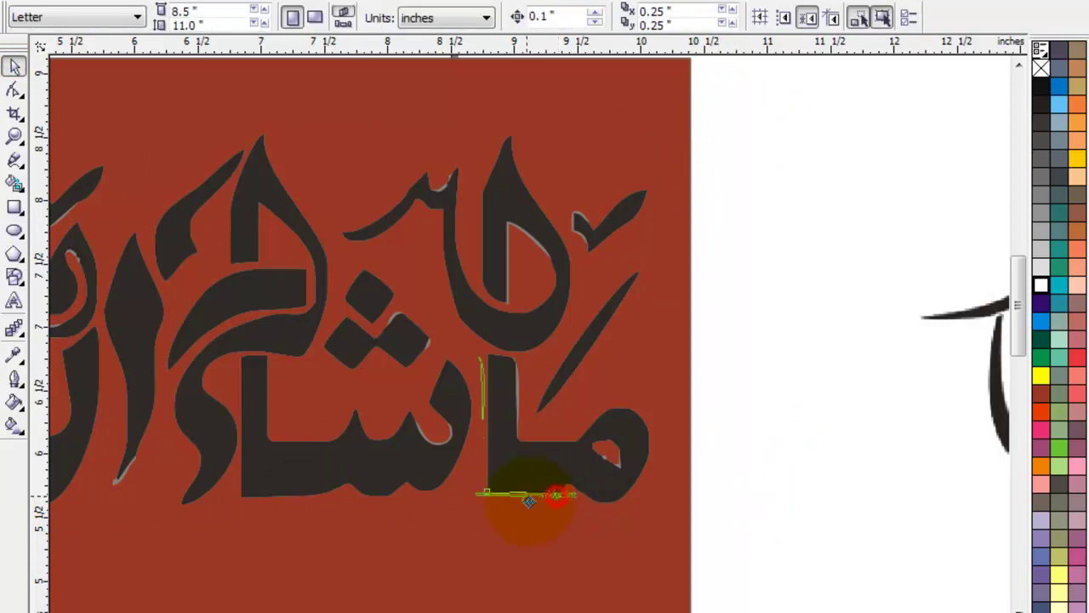
click(528, 500)
click(834, 412)
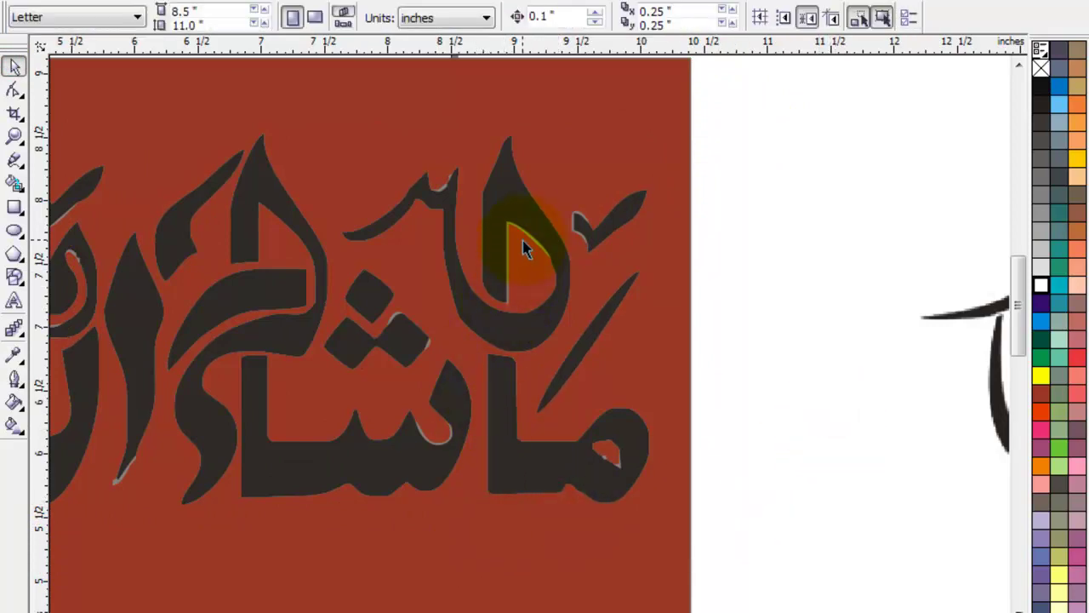
Zoom in on the upper letter loop, and undo an accidental deletion of the calligraphy shape
key(z)
drag(412, 157, 647, 327)
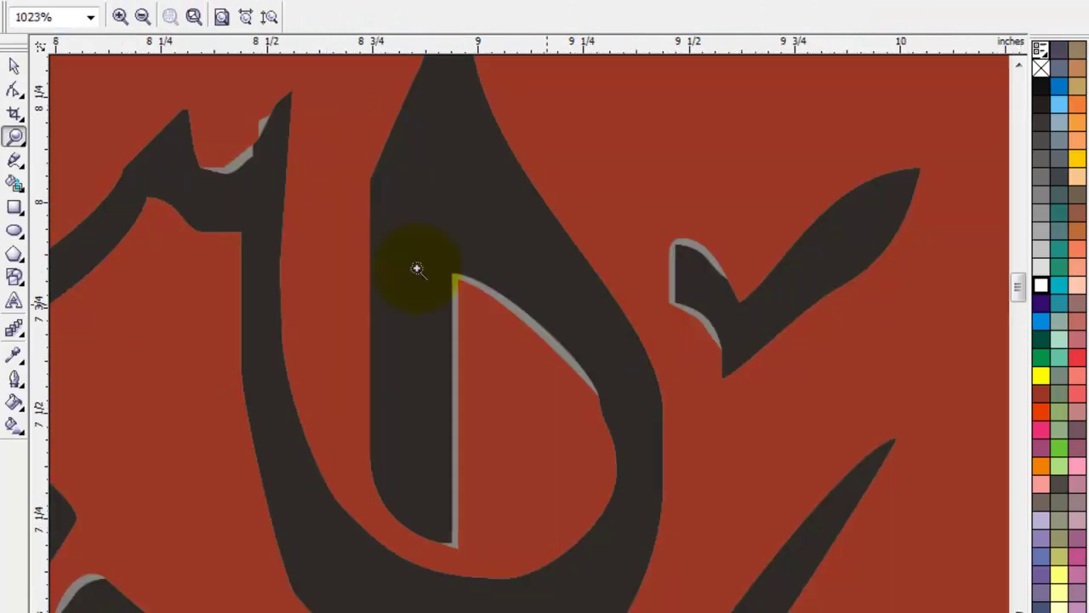
click(14, 65)
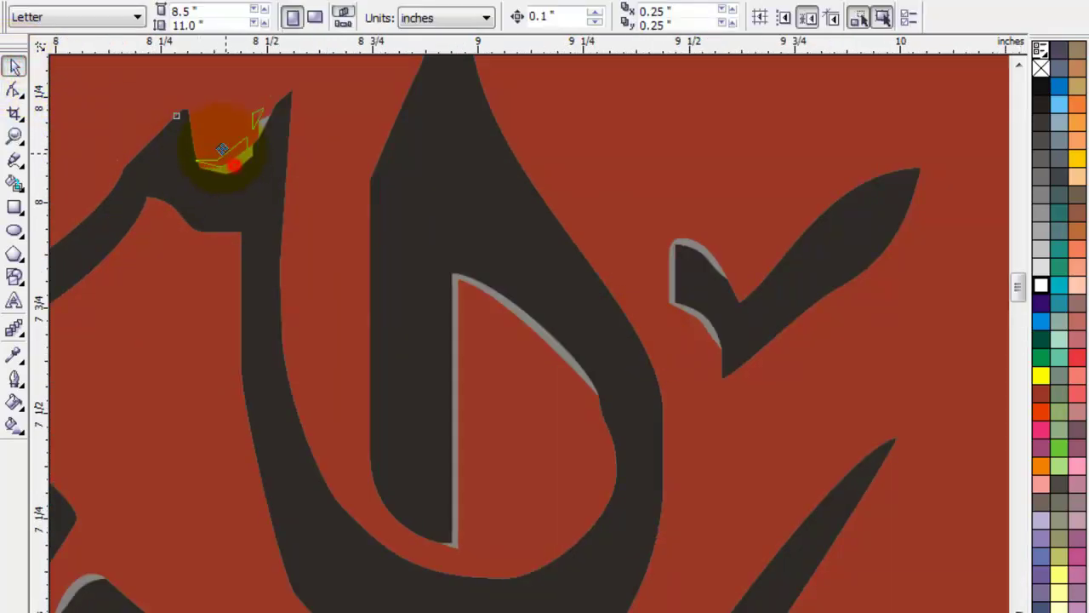
click(309, 179)
click(508, 311)
key(Delete)
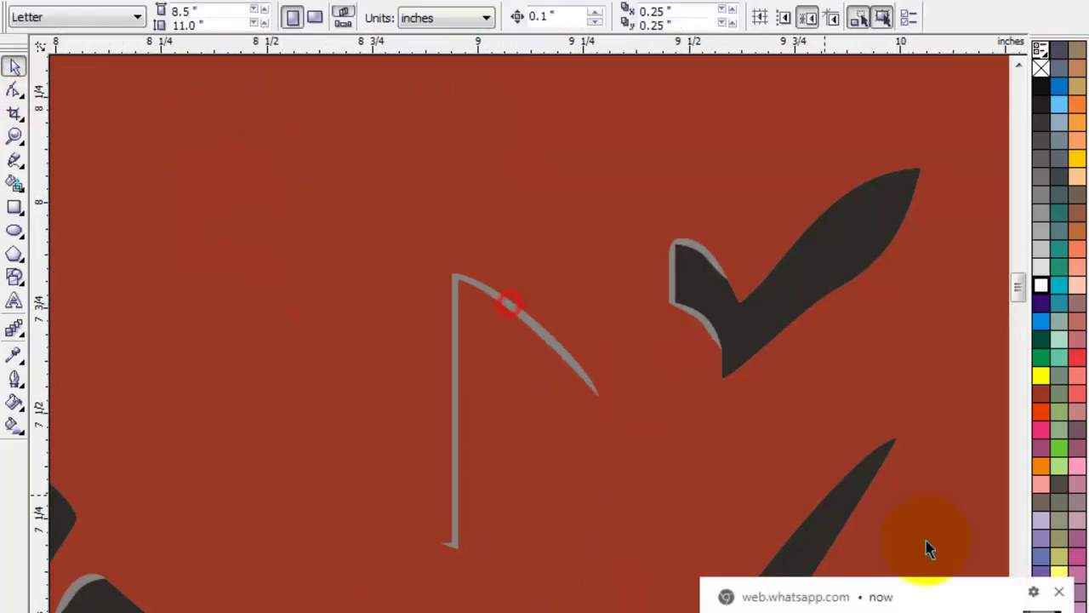
click(1062, 596)
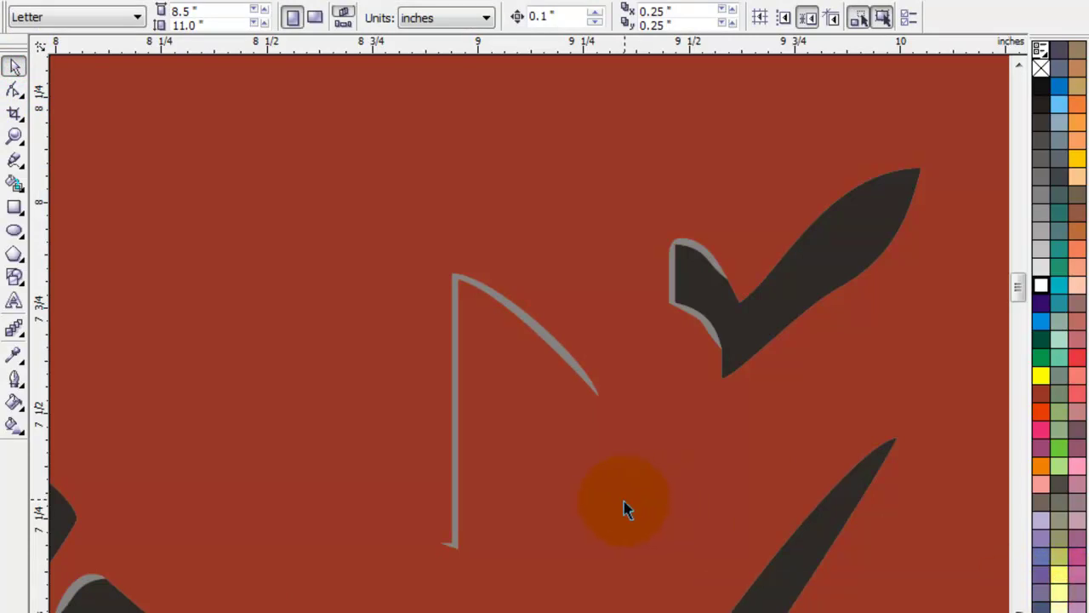
key(ctrl+z)
Select the grey slivers around the loop, restoring the calligraphy shape after another accidental delete
click(331, 271)
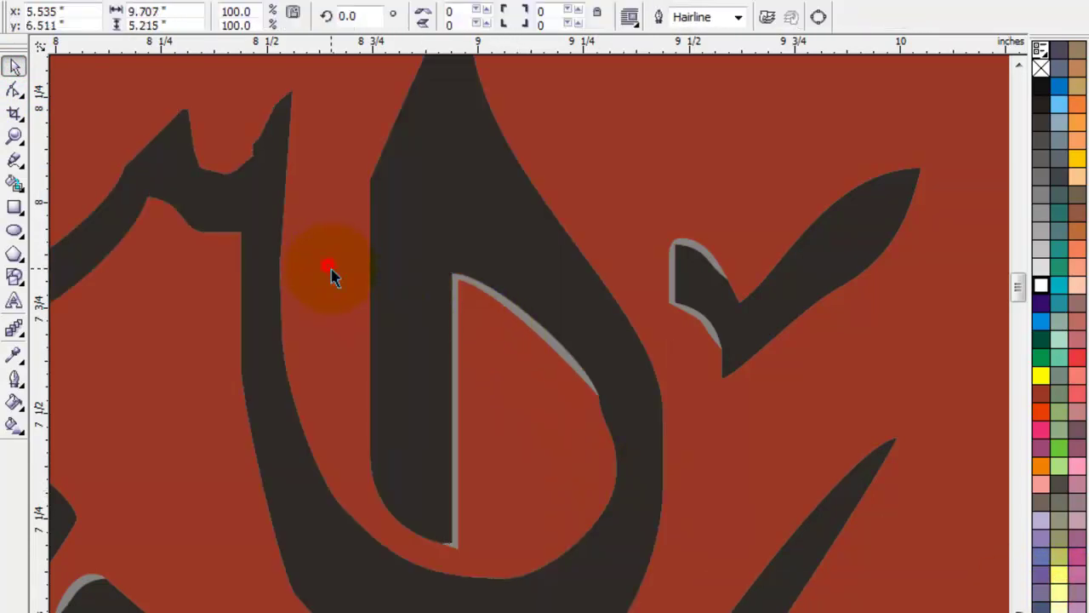
click(481, 293)
key(Delete)
key(ctrl+z)
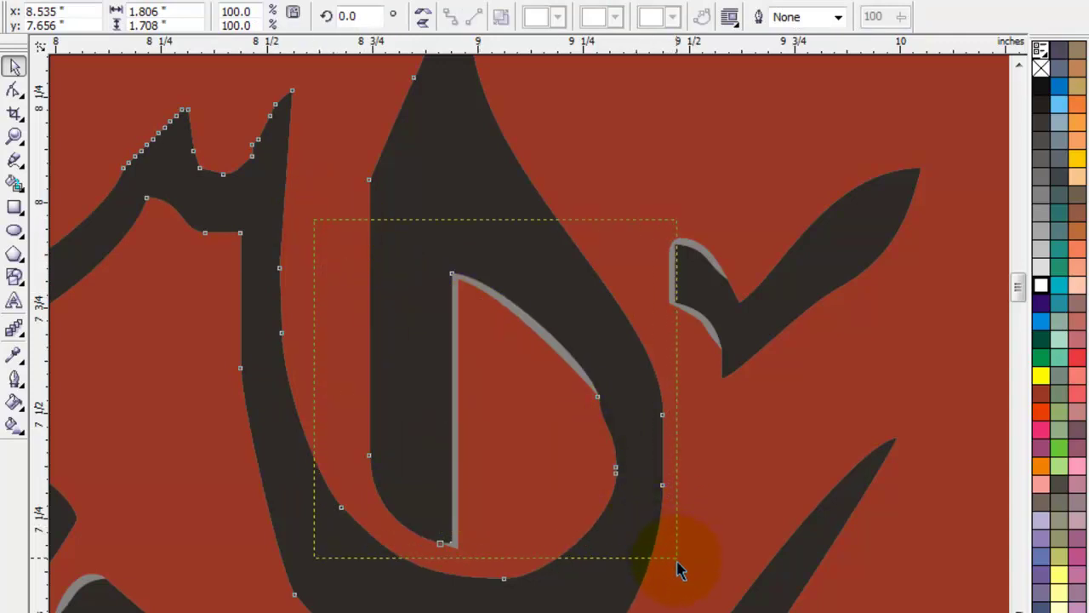
click(678, 568)
click(700, 287)
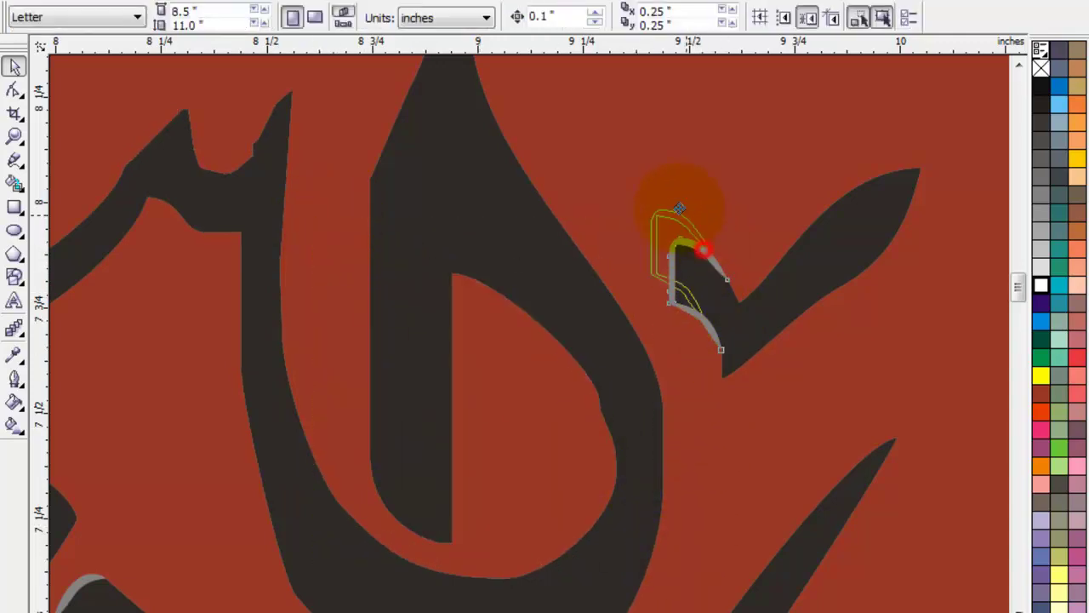
scroll(545, 389, down, 2)
Zoom in on the dark traced calligraphy on the lower banner
scroll(782, 418, down, 2)
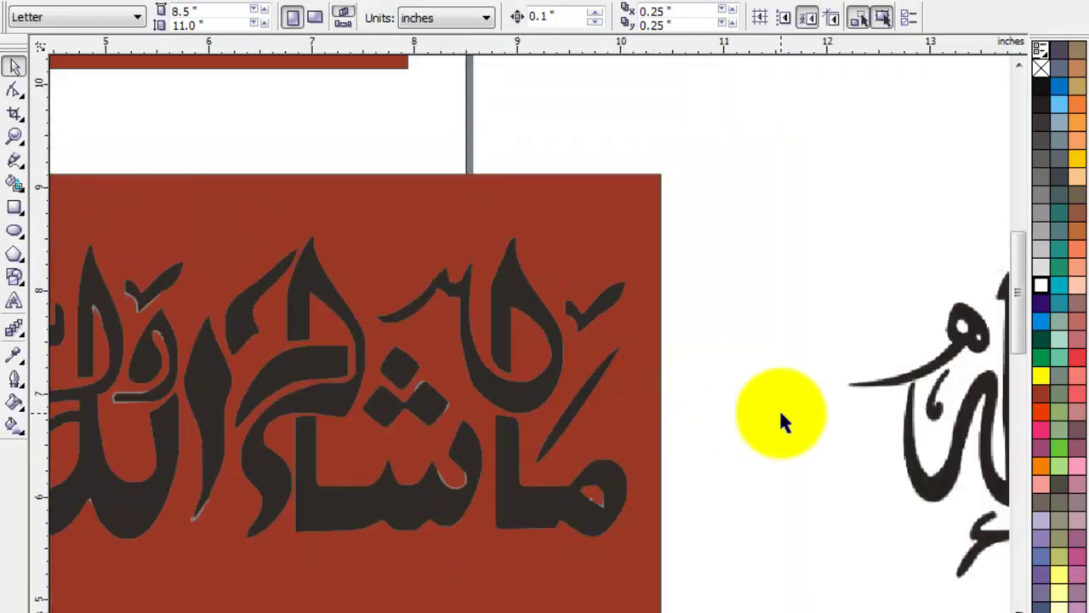
click(781, 414)
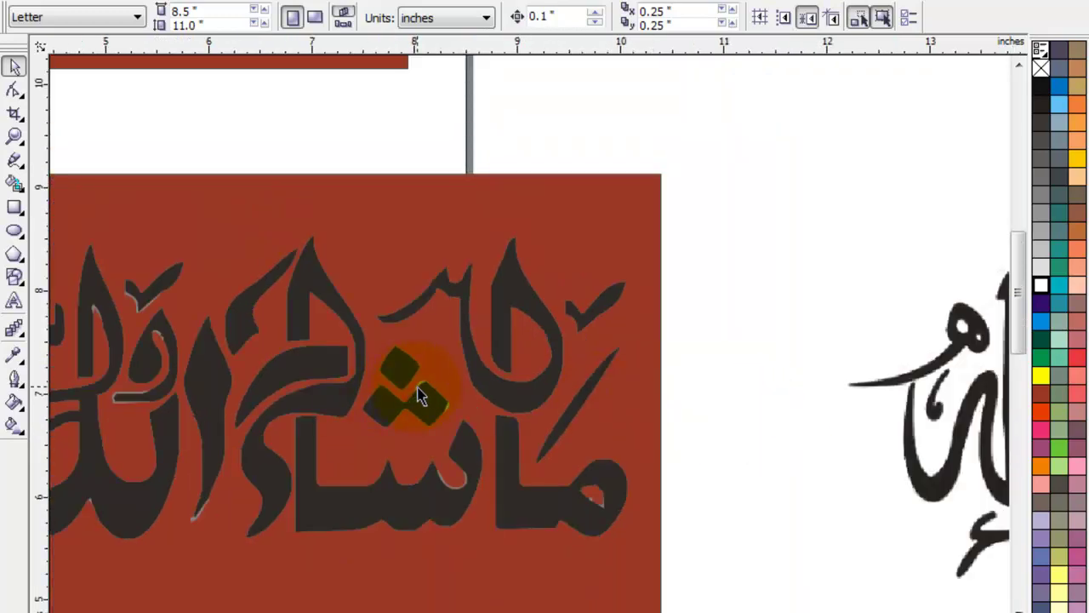
click(741, 452)
scroll(753, 604, left, 3)
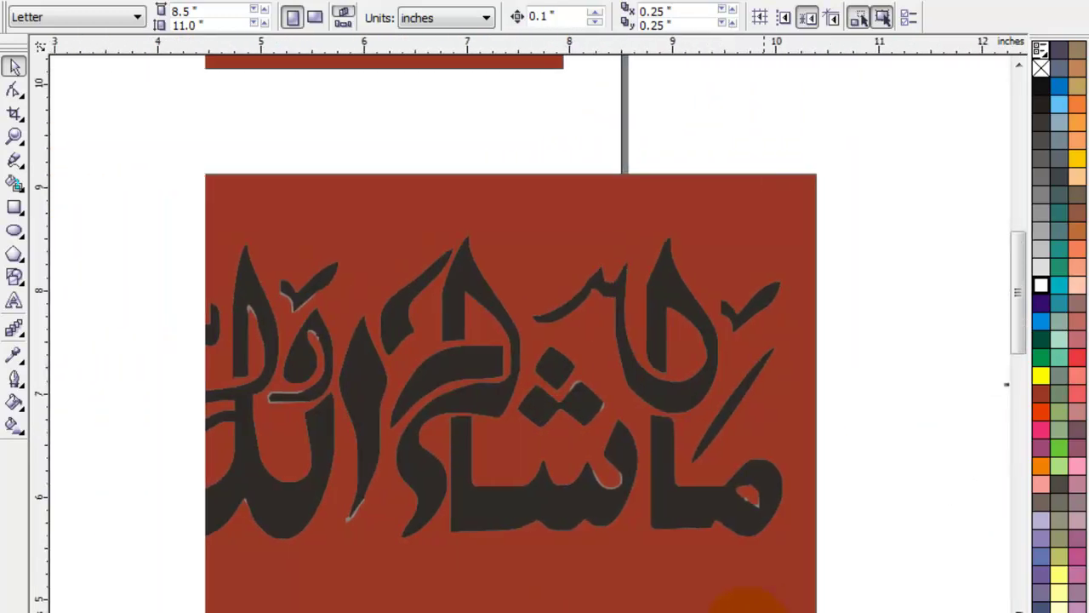
scroll(644, 292, down, 2)
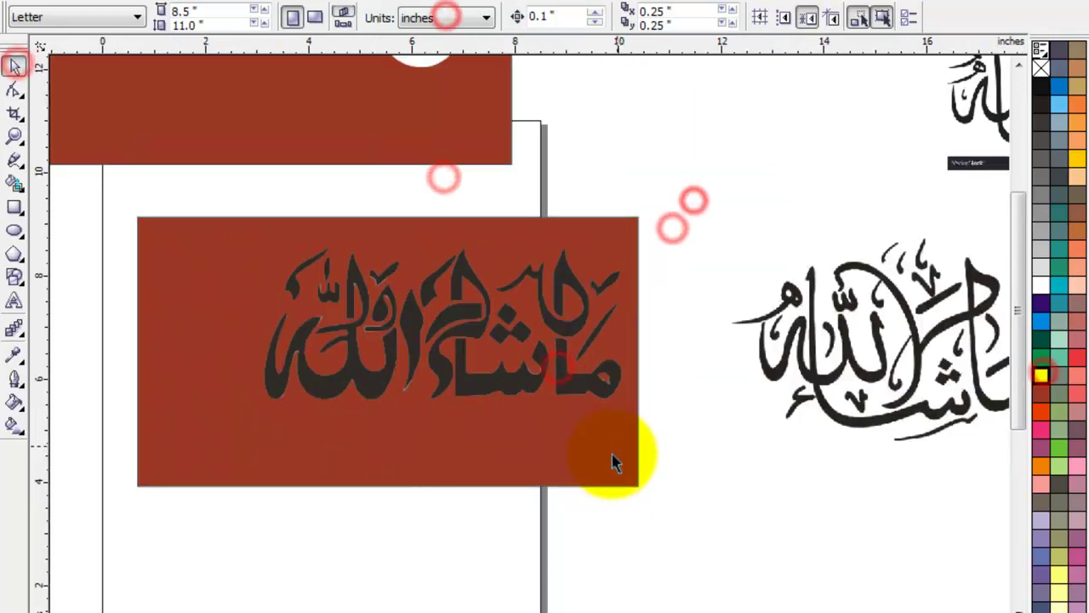
key(z)
drag(204, 212, 676, 464)
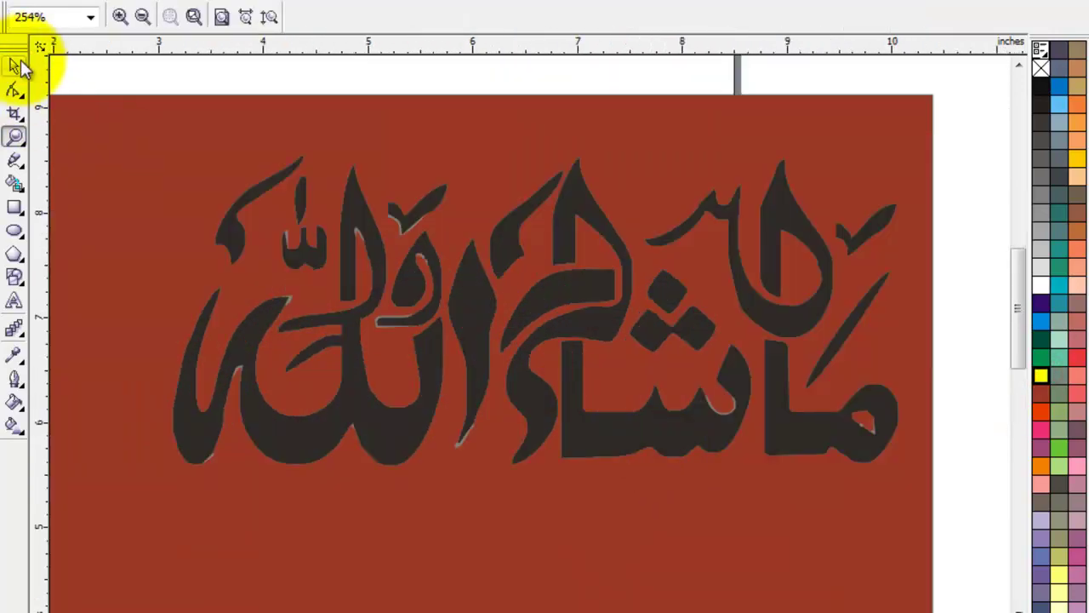
click(14, 66)
Combine all the dark calligraphy pieces into one shape and fill it yellow
drag(117, 87, 955, 537)
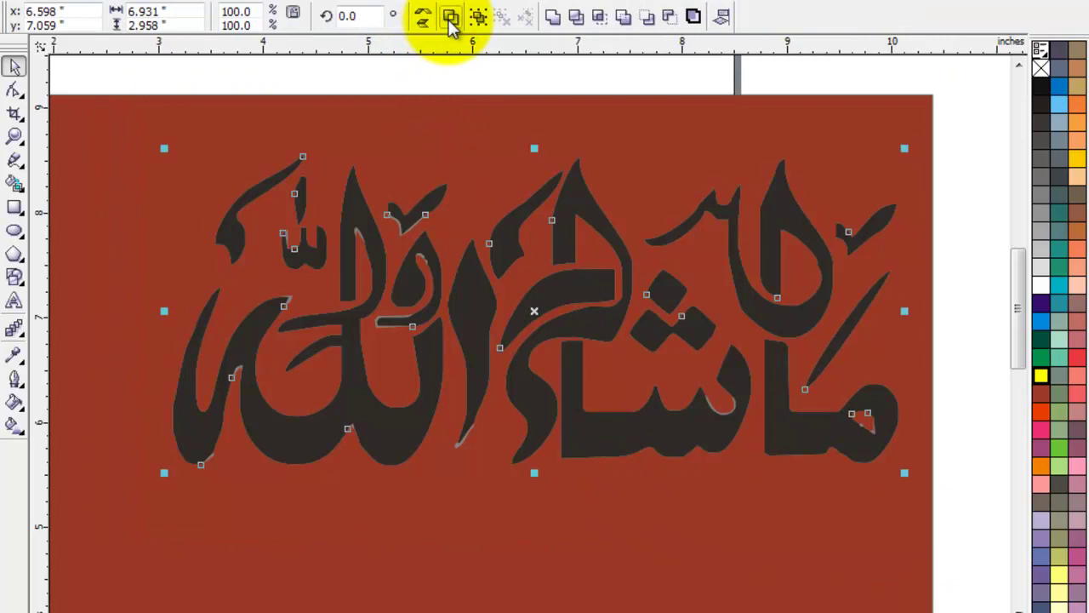
click(451, 19)
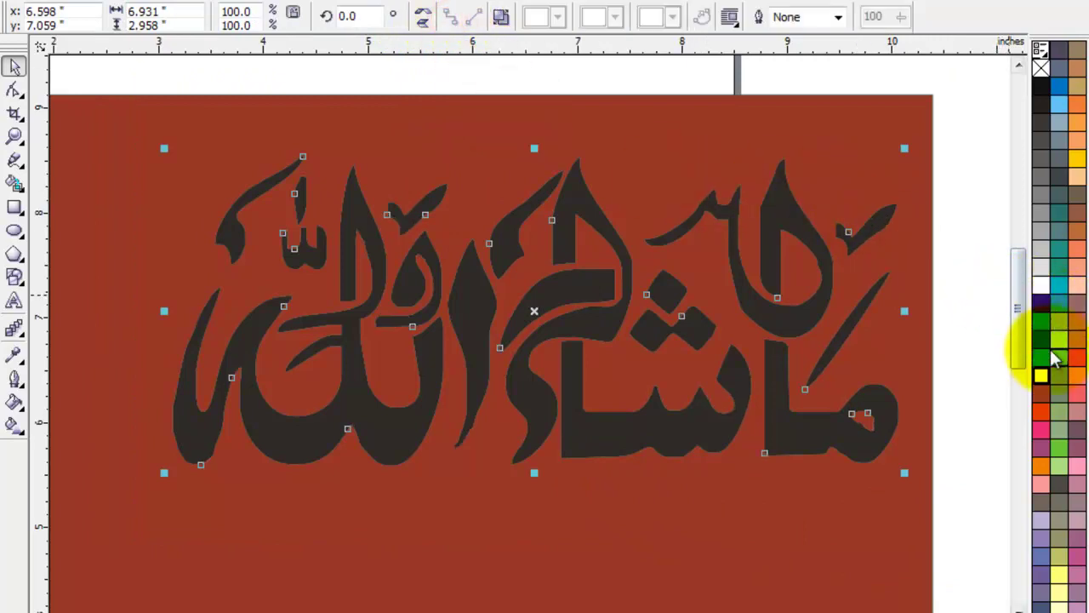
click(1041, 376)
click(969, 270)
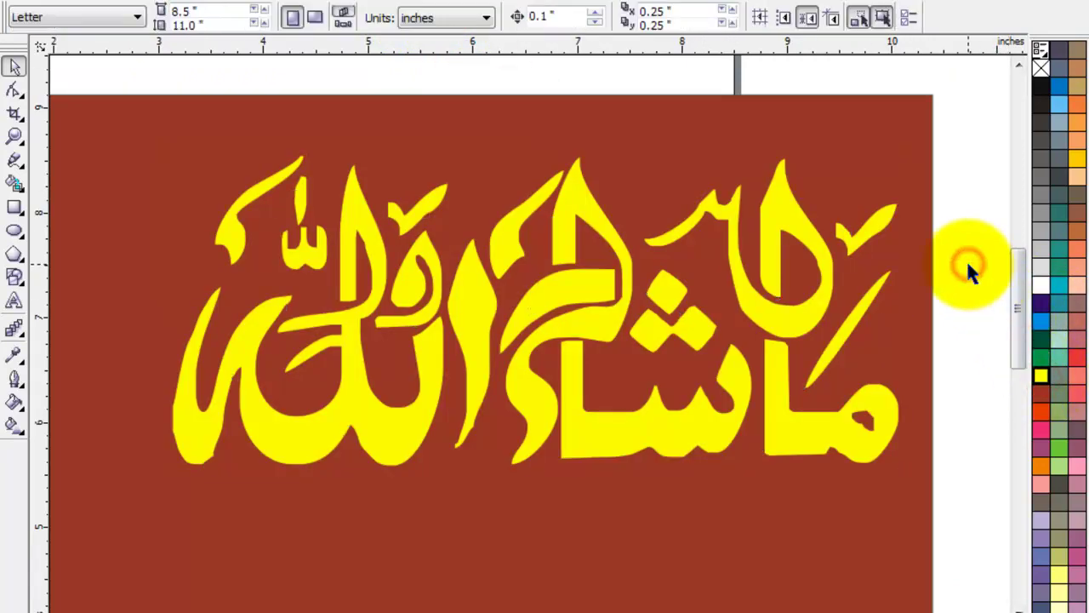
click(968, 266)
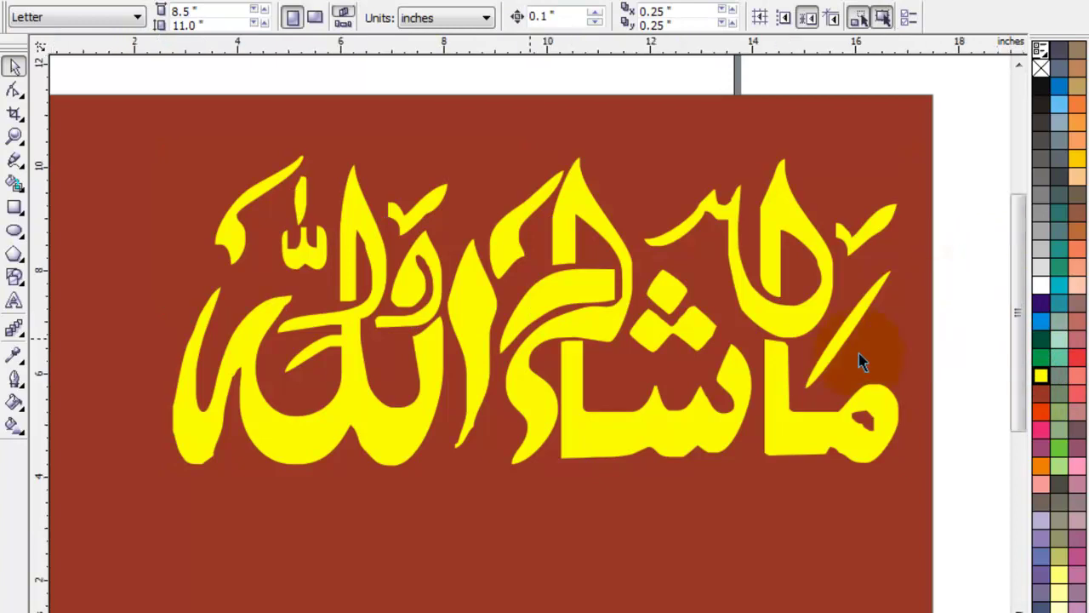
scroll(861, 361, down, 3)
click(491, 358)
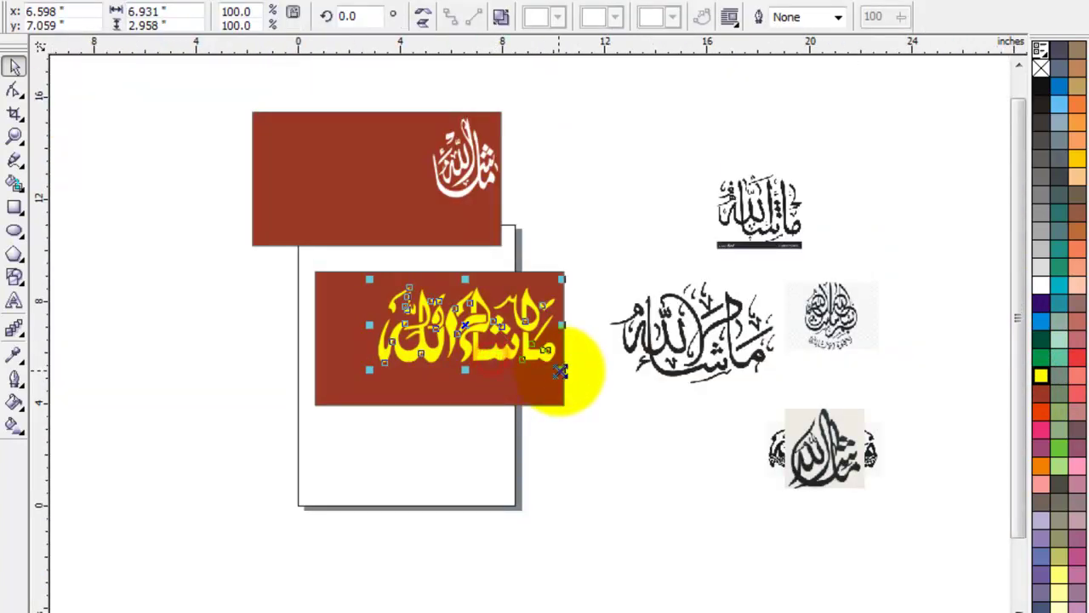
Scale the yellow calligraphy to 40.3% onto the upper banner, then drag the next calligraphy image onto the lower banner
drag(559, 371, 508, 346)
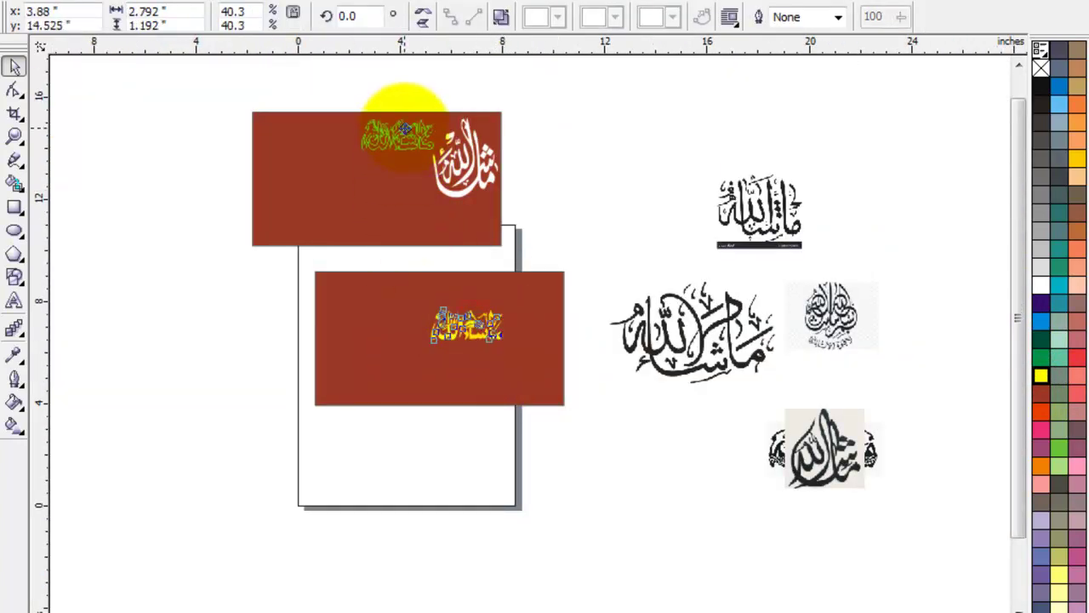
drag(407, 213, 481, 123)
key(Delete)
drag(437, 78, 281, 229)
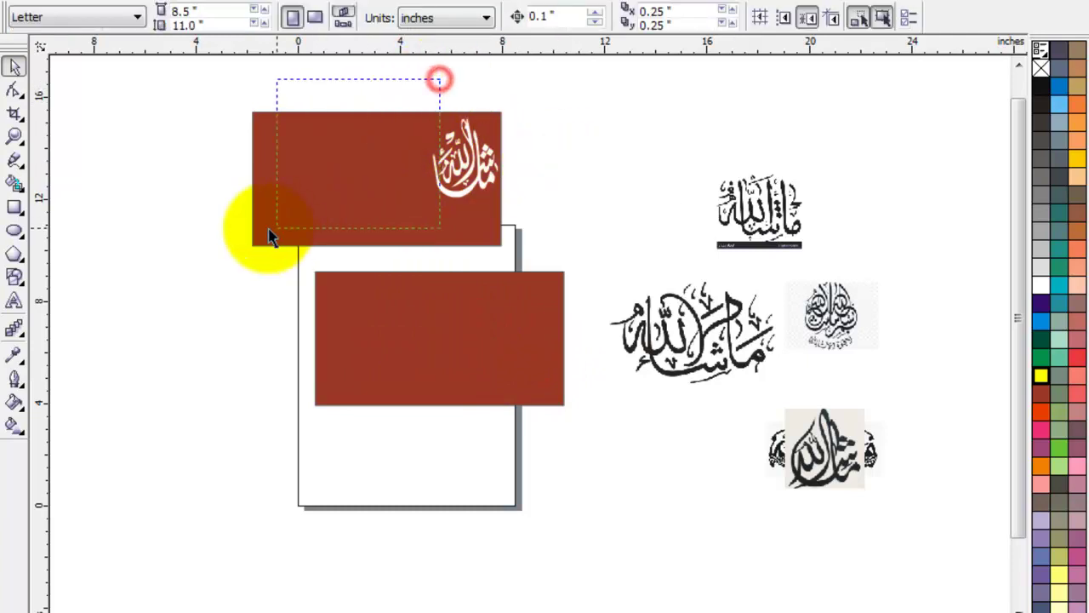
click(565, 222)
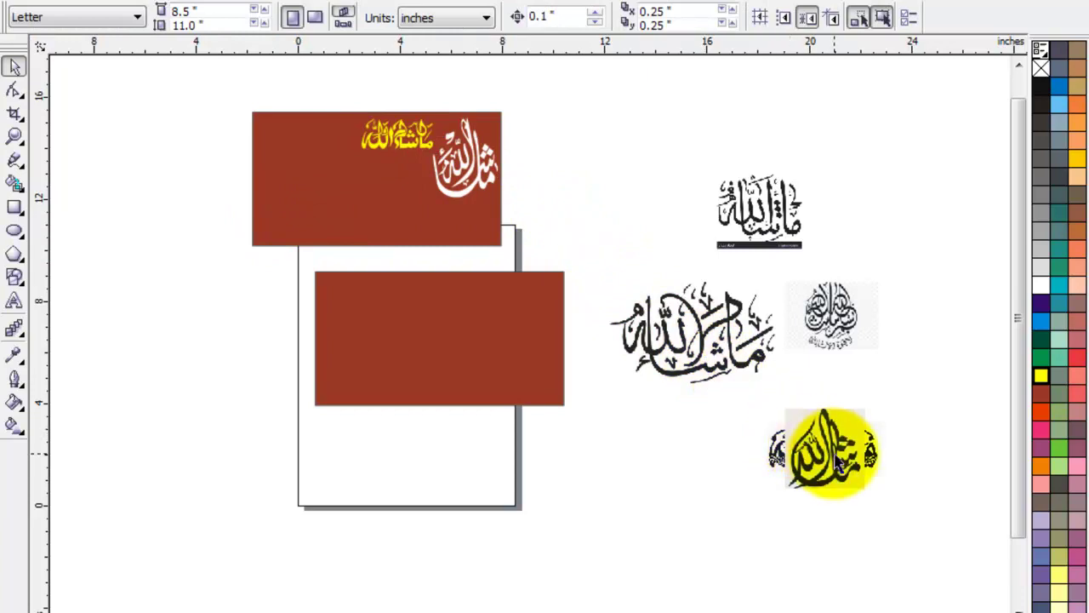
drag(812, 449, 415, 331)
Trace the calligraphy image with the Logo method and place the 2.778 × 3.083 in trace beside it
key(z)
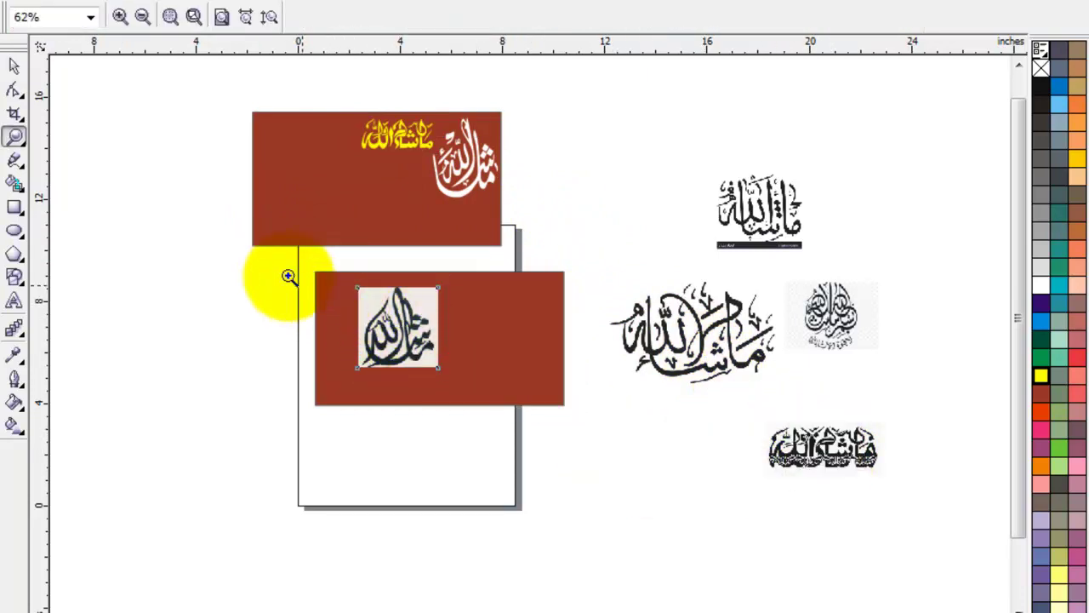
drag(275, 258, 564, 392)
click(13, 67)
click(267, 250)
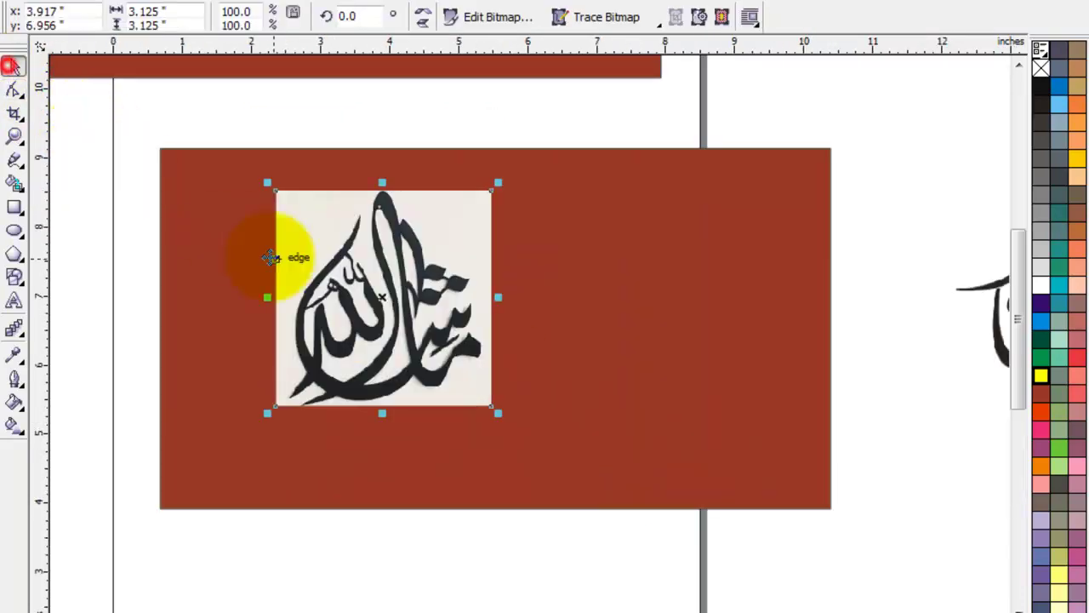
drag(367, 309, 330, 304)
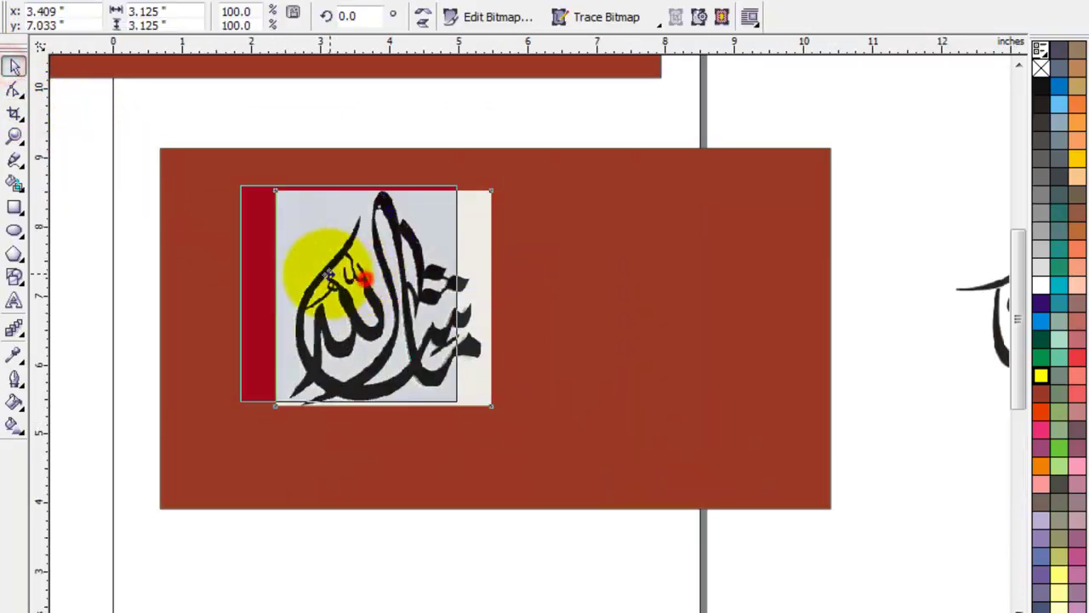
click(621, 23)
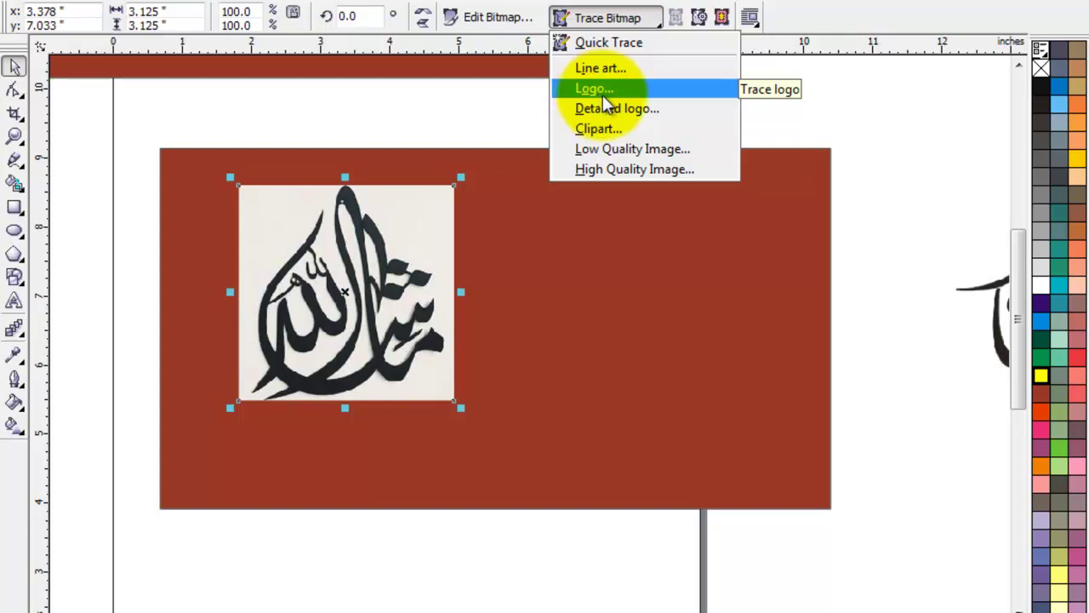
click(599, 89)
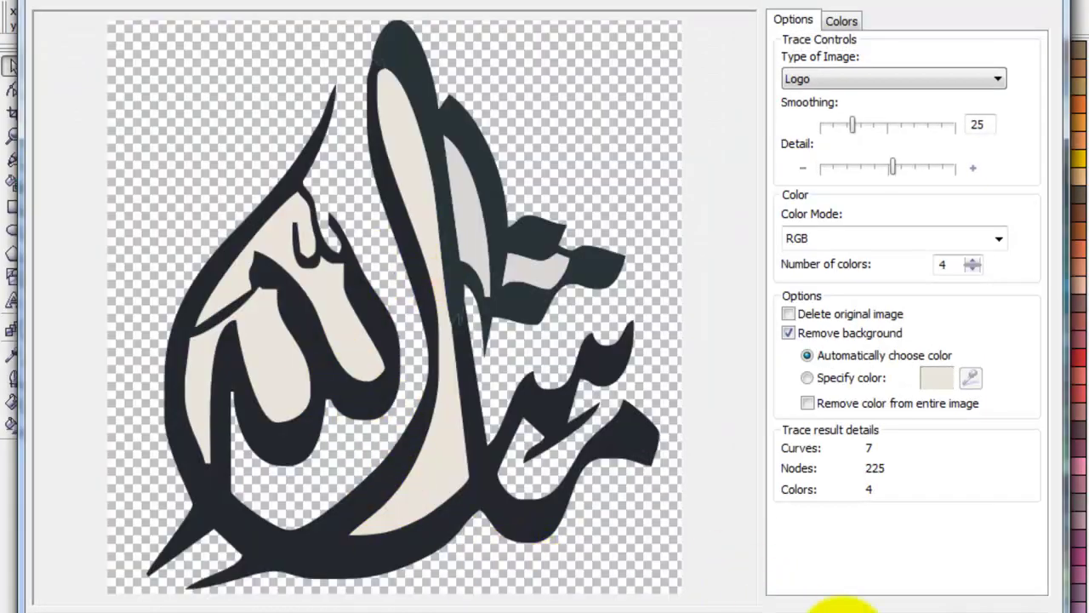
click(829, 604)
drag(336, 293, 585, 300)
Delete the original calligraphy bitmap and the light inner shapes from the traced lettering
click(790, 102)
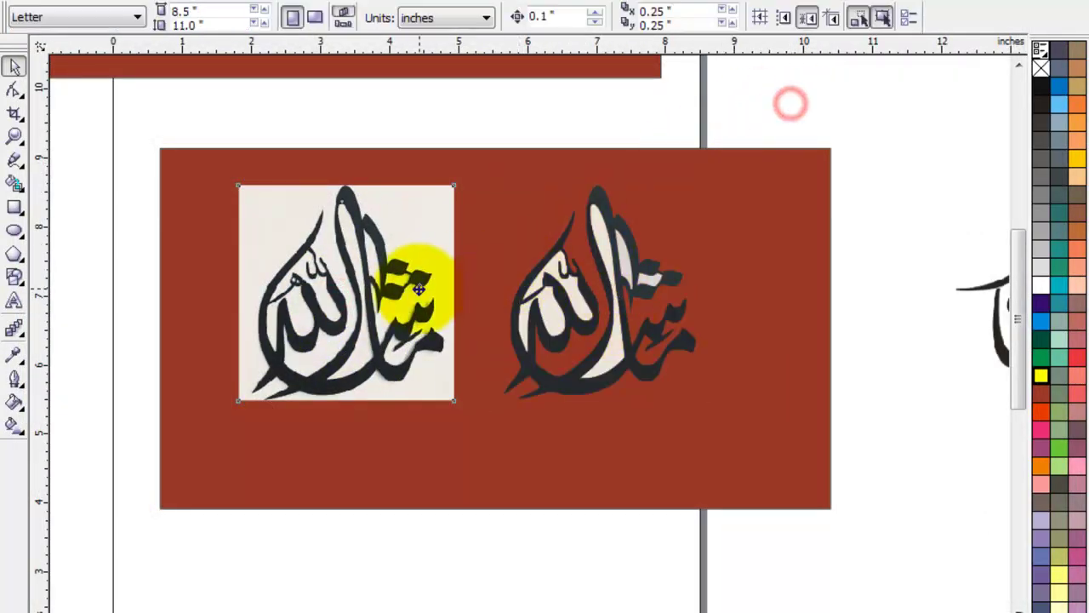
click(417, 290)
key(Delete)
click(601, 236)
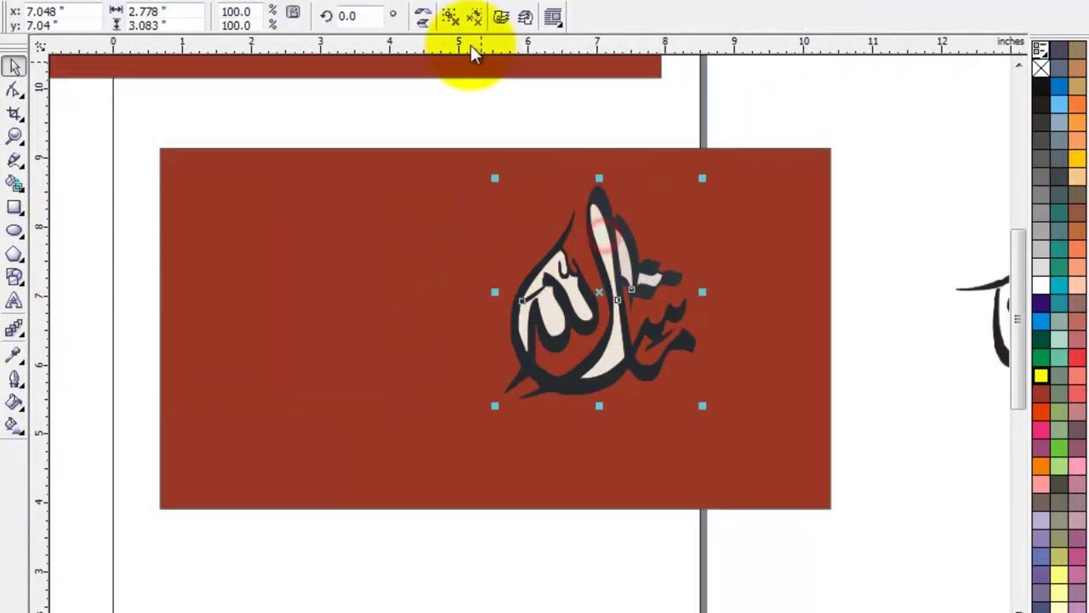
click(498, 112)
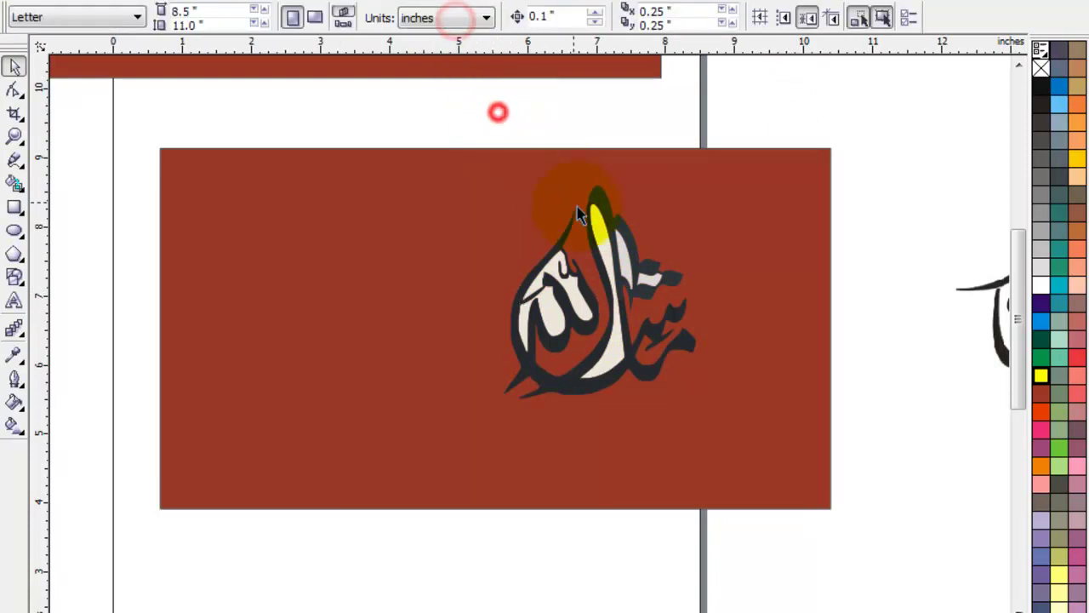
click(484, 195)
drag(533, 247, 551, 323)
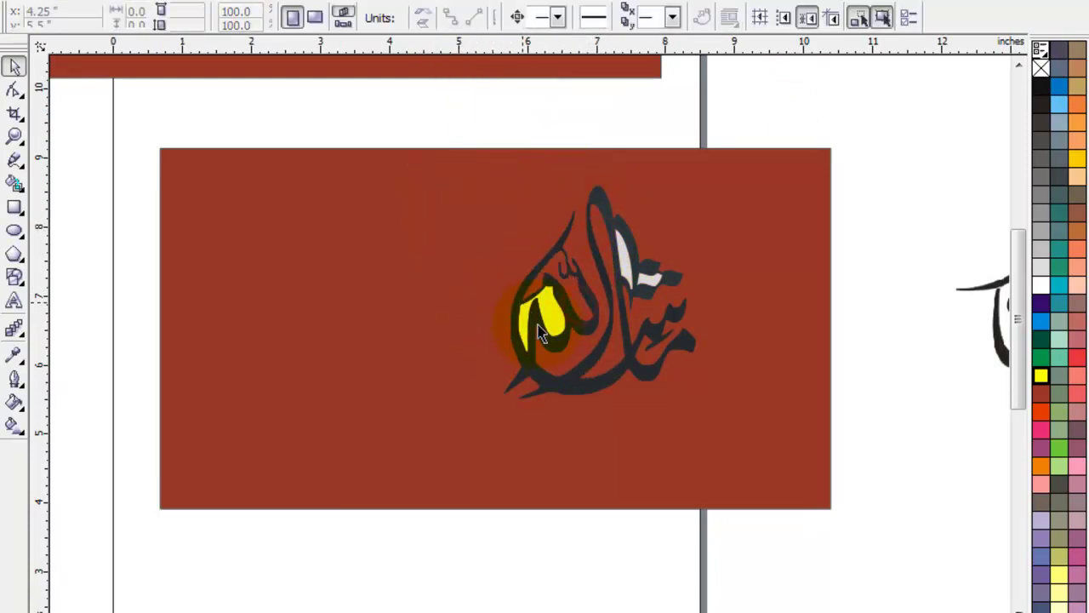
click(625, 270)
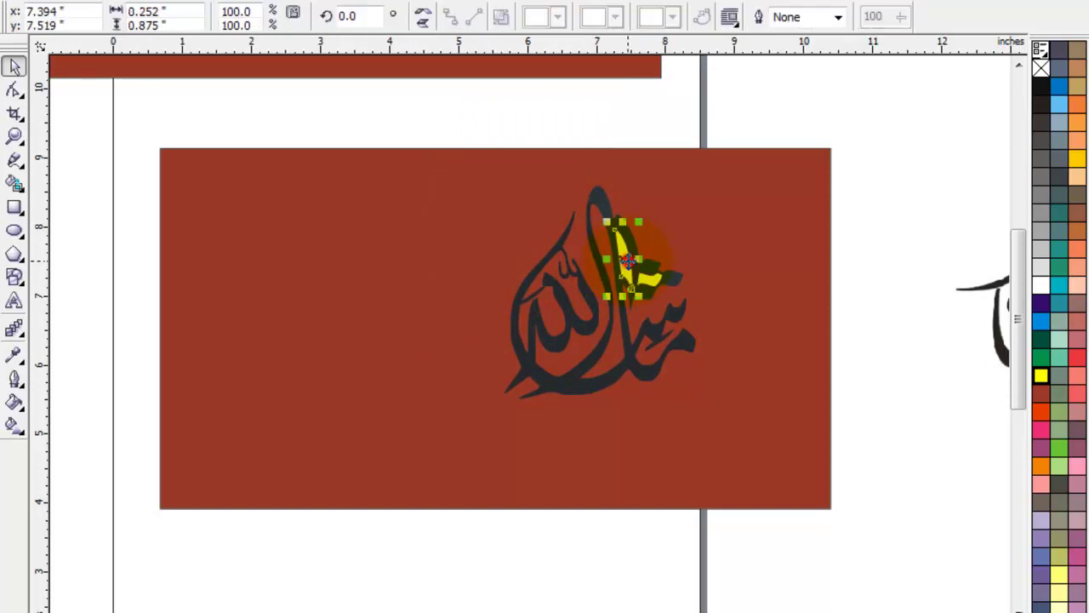
click(644, 278)
click(745, 109)
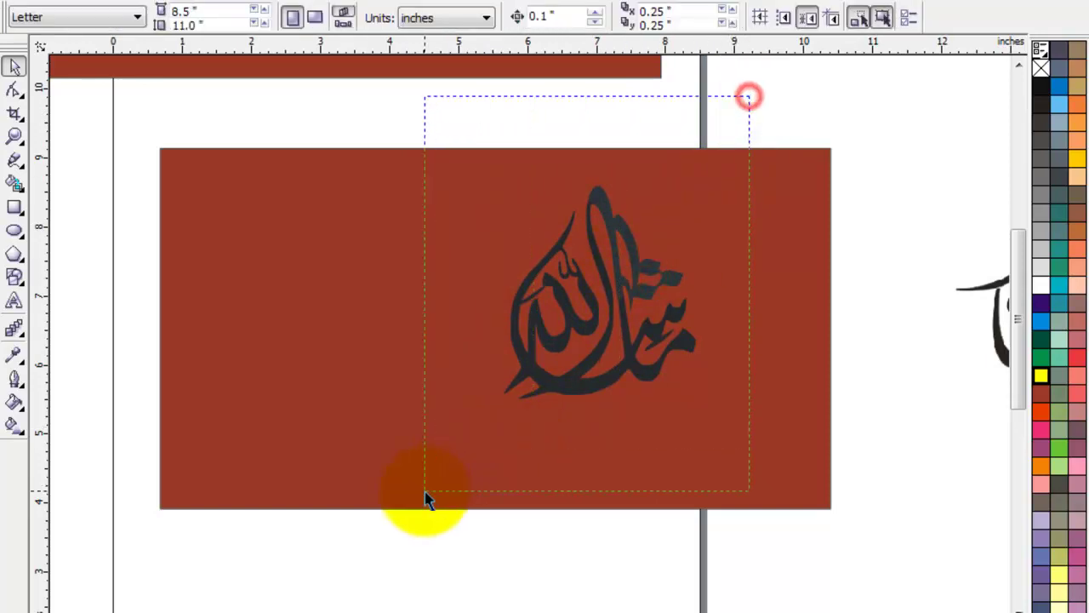
Combine the traced calligraphy, fill it white, and move it to the upper banner's left side
drag(428, 500, 428, 500)
click(553, 17)
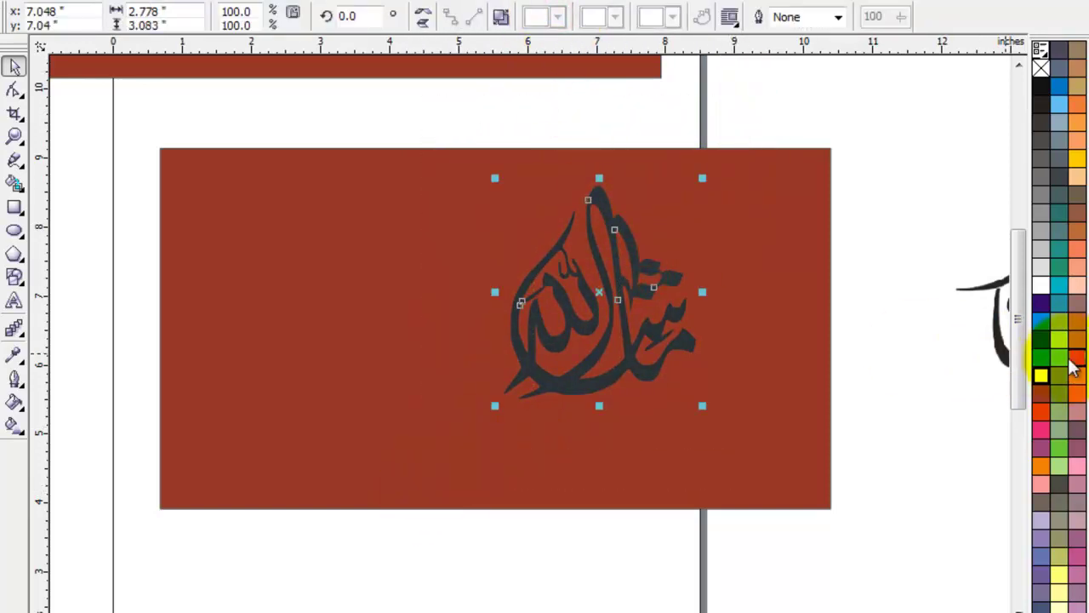
click(1043, 377)
click(1039, 285)
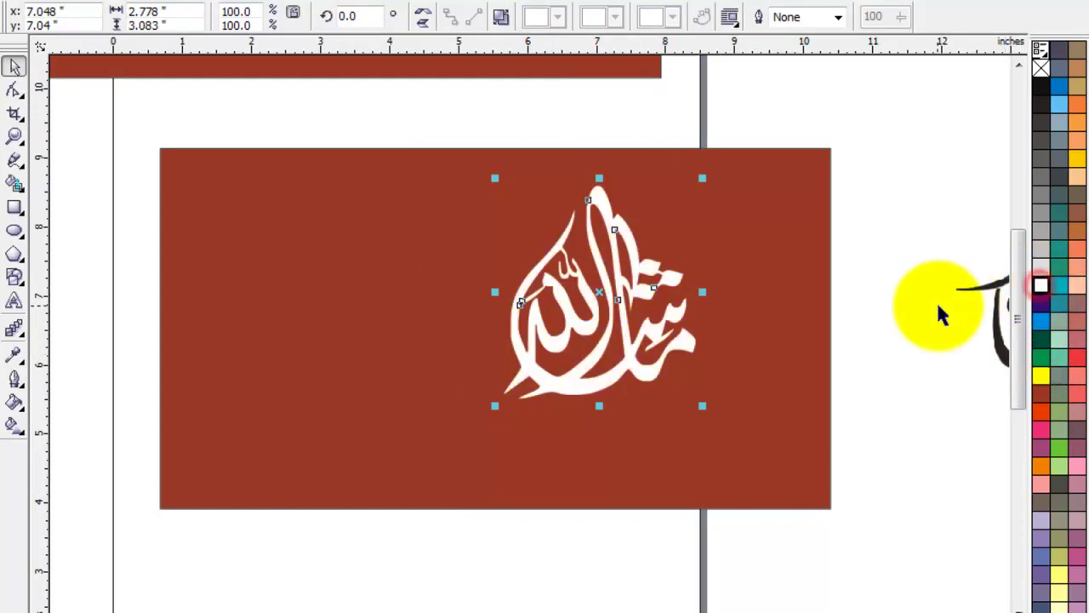
click(899, 309)
scroll(527, 353, down, 3)
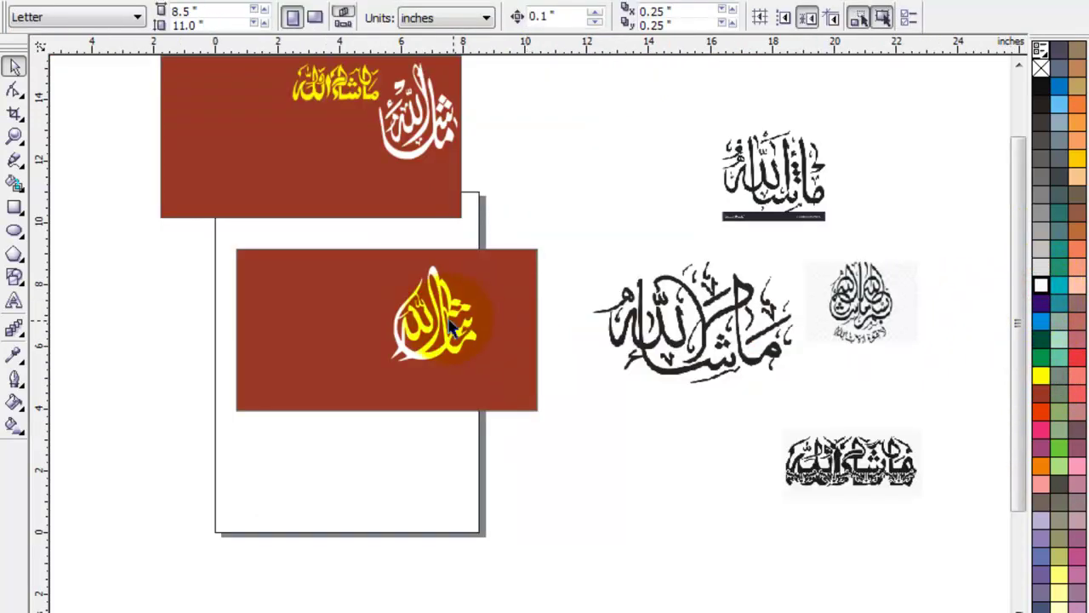
drag(451, 327, 255, 140)
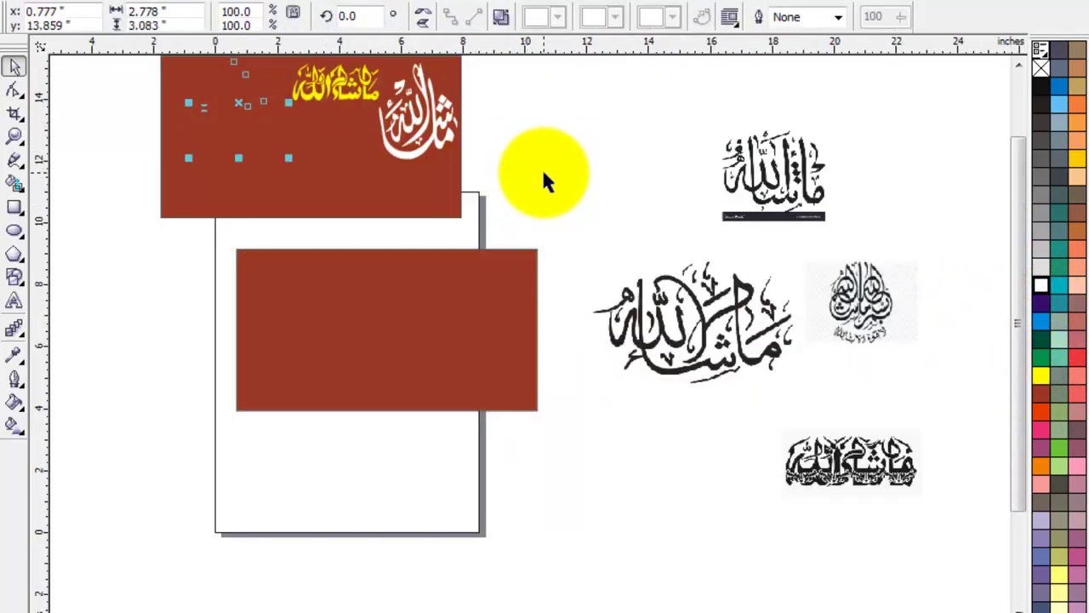
Place the 4.542 × 2.139 in ornate calligraphy image at the lower banner's upper left and show the tracing styles
click(617, 172)
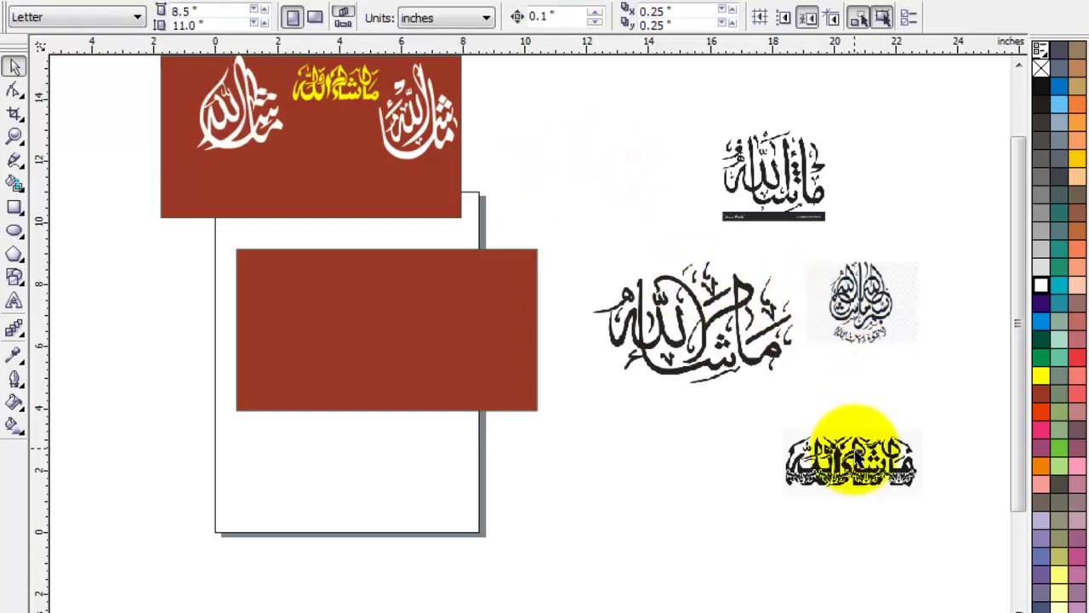
drag(882, 479, 439, 345)
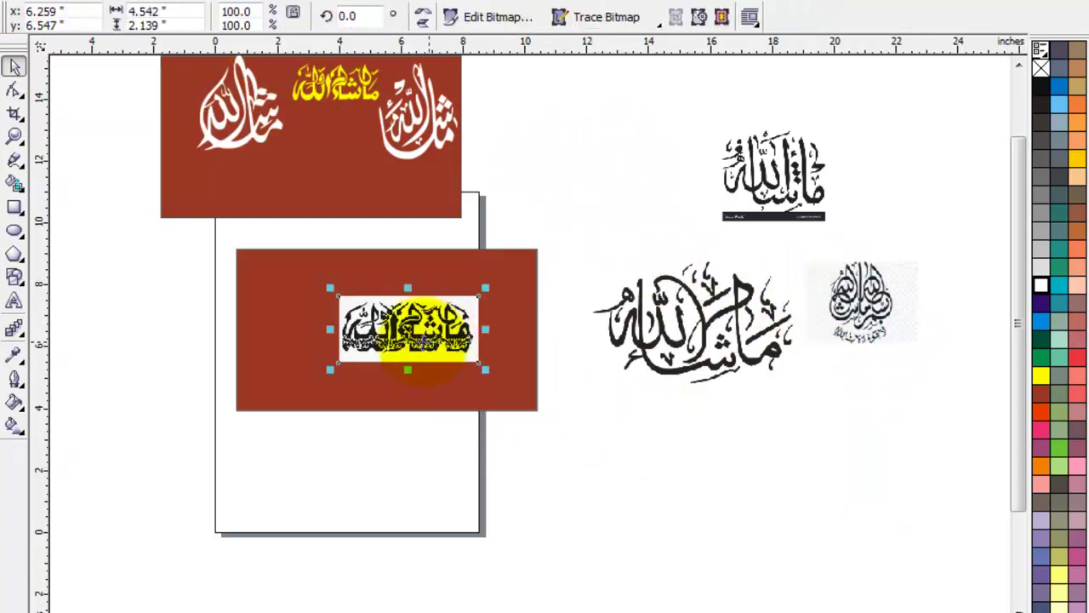
key(z)
drag(211, 256, 535, 391)
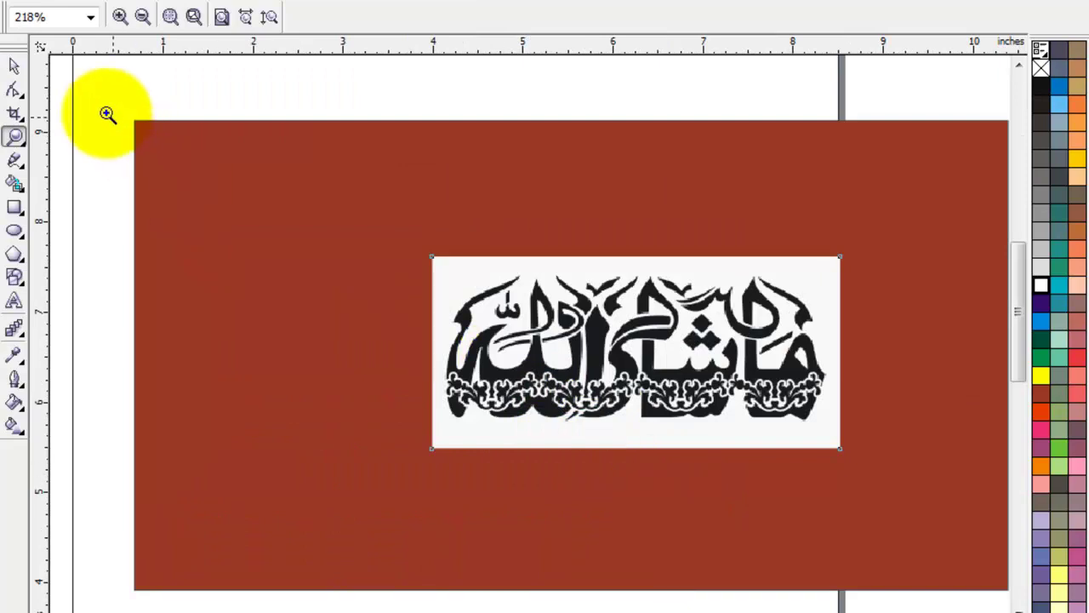
click(15, 68)
drag(630, 332, 354, 209)
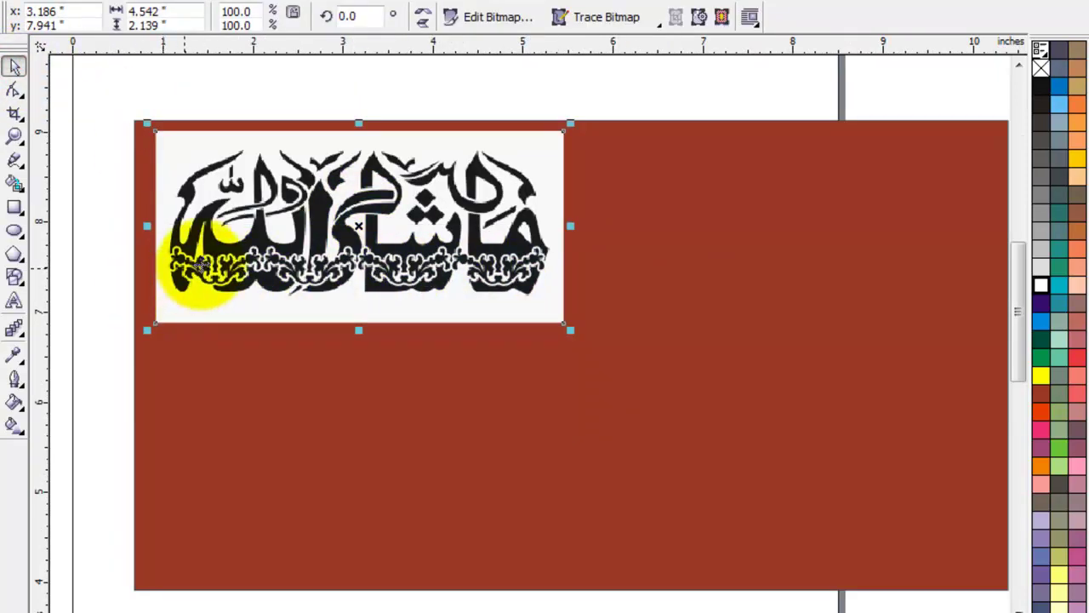
click(603, 18)
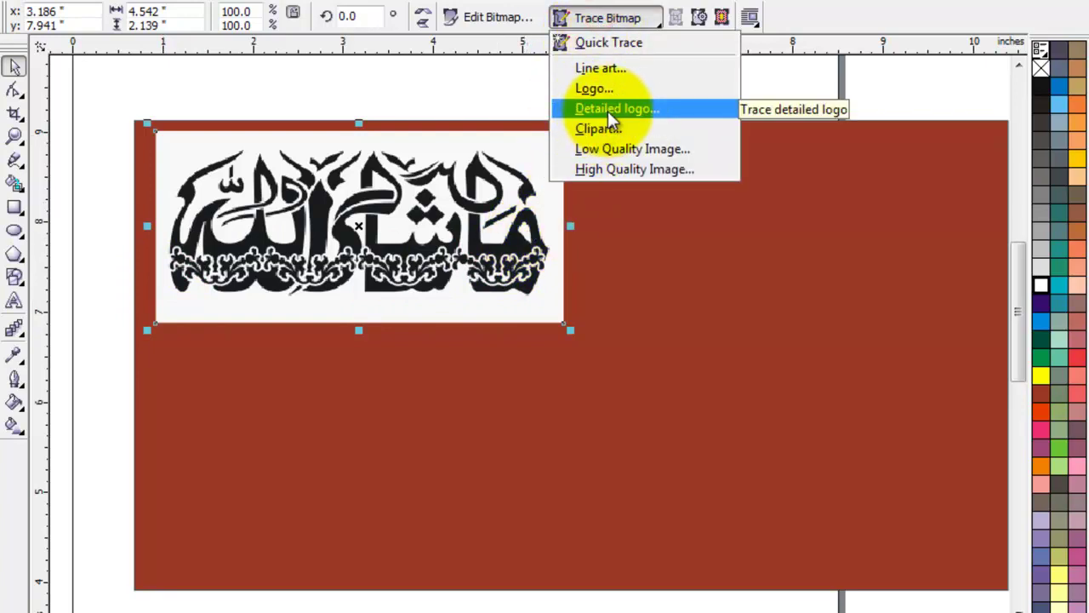
Trace the ornate calligraphy as a Detailed logo, move the trace right, and delete the original bitmap
click(610, 110)
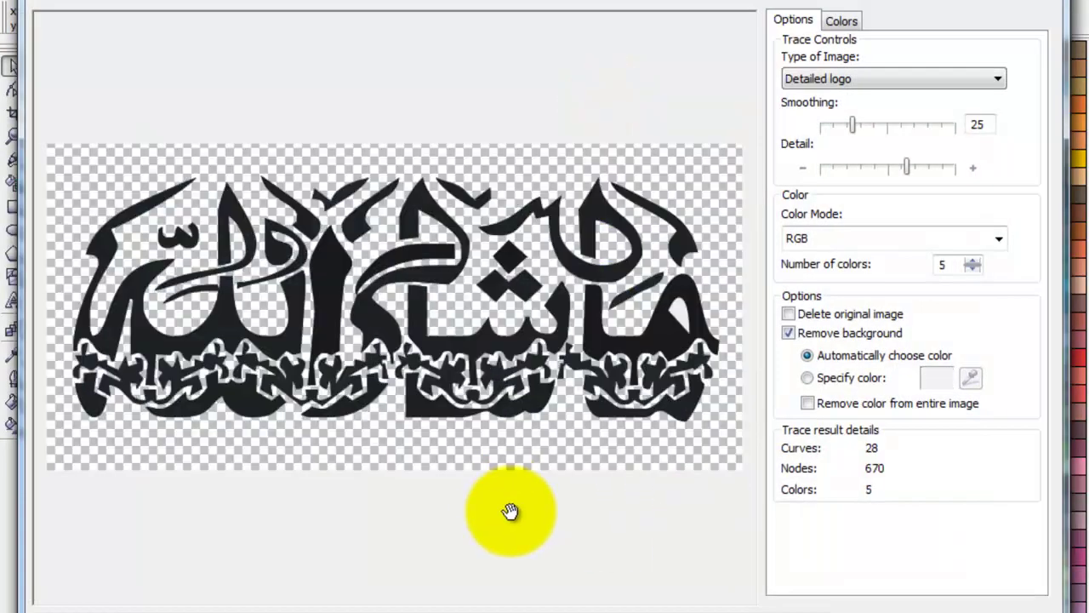
click(830, 600)
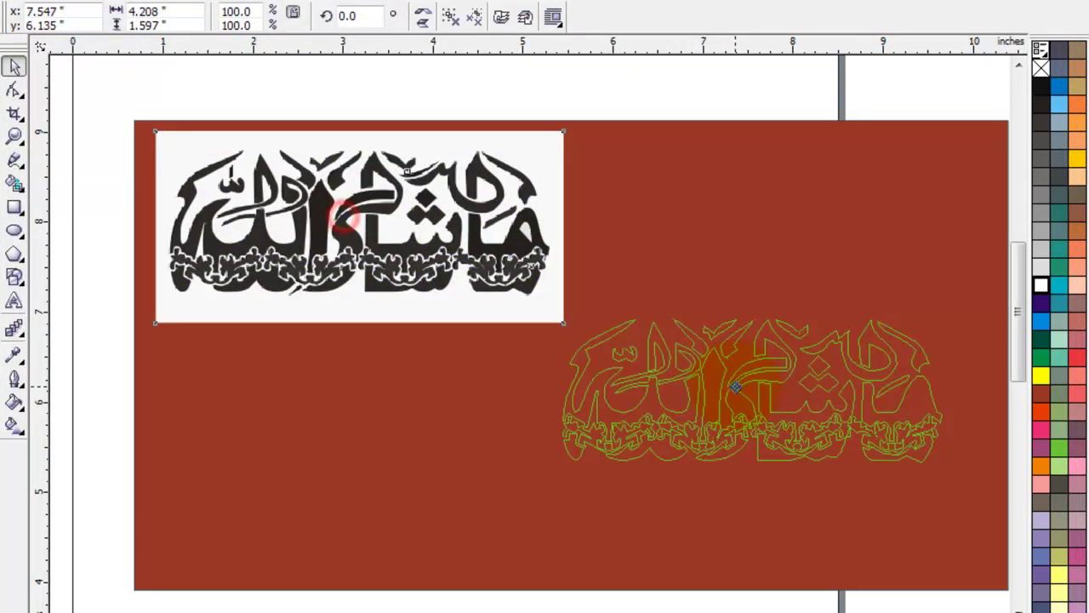
drag(350, 219, 752, 410)
drag(523, 264, 460, 255)
key(Delete)
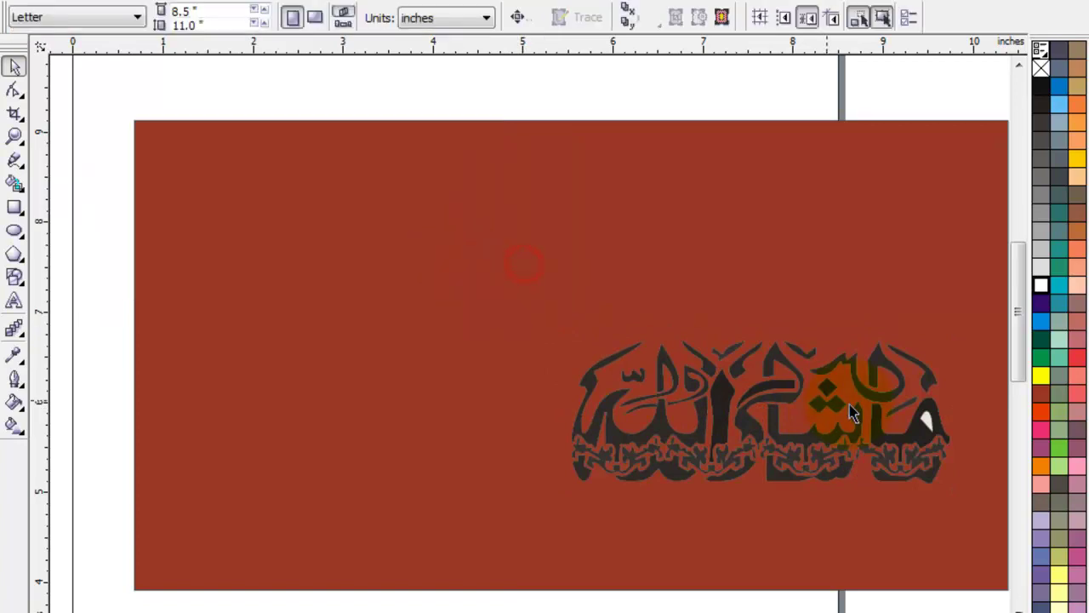
Ungroup the traced calligraphy and combine all its pieces into a single curve
click(933, 430)
click(469, 17)
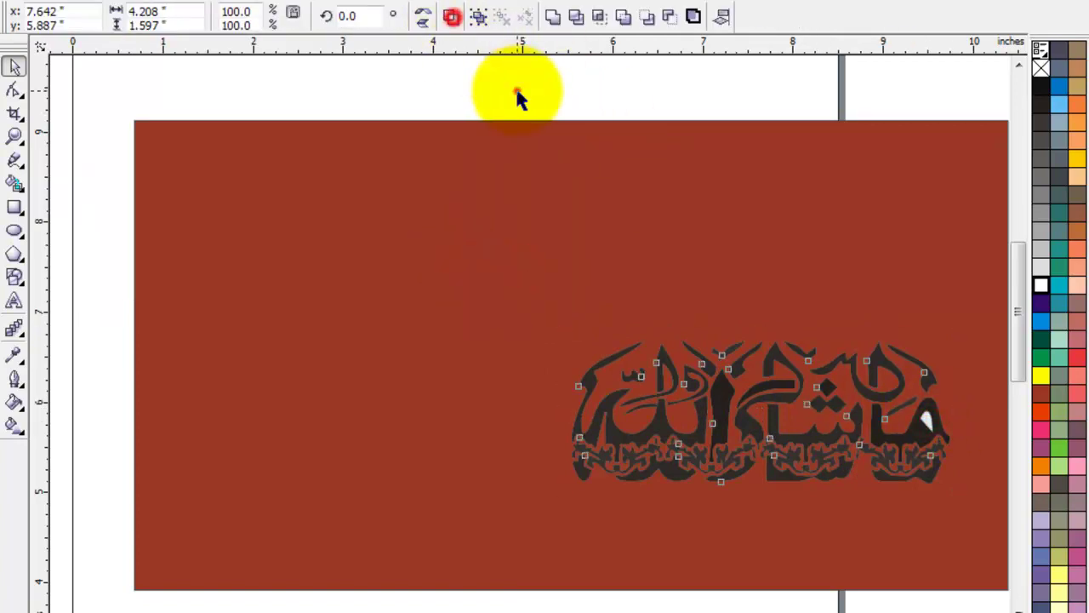
click(517, 91)
click(926, 419)
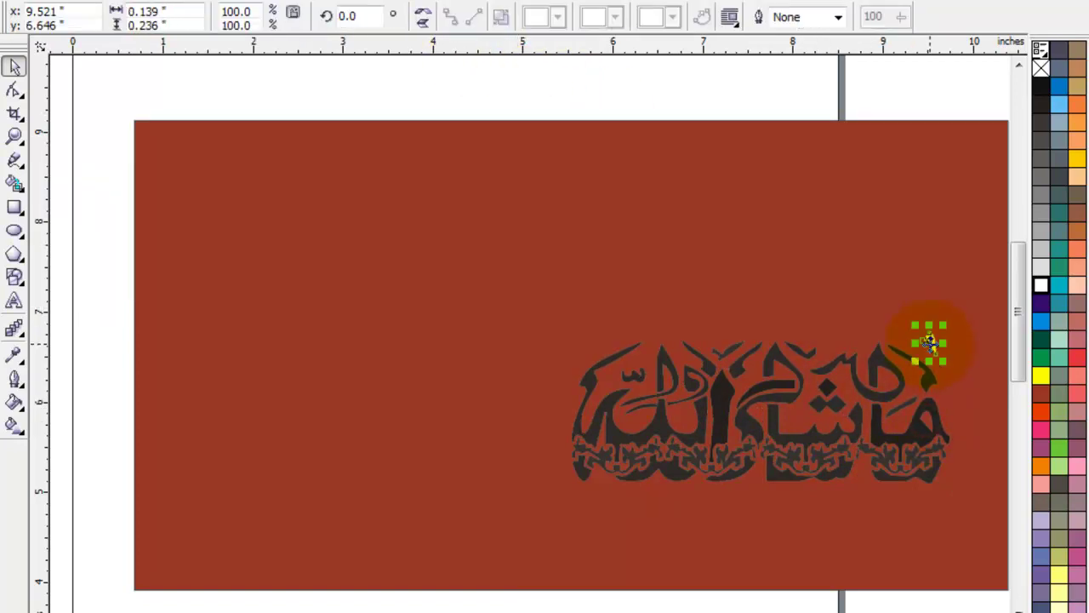
drag(985, 80, 502, 584)
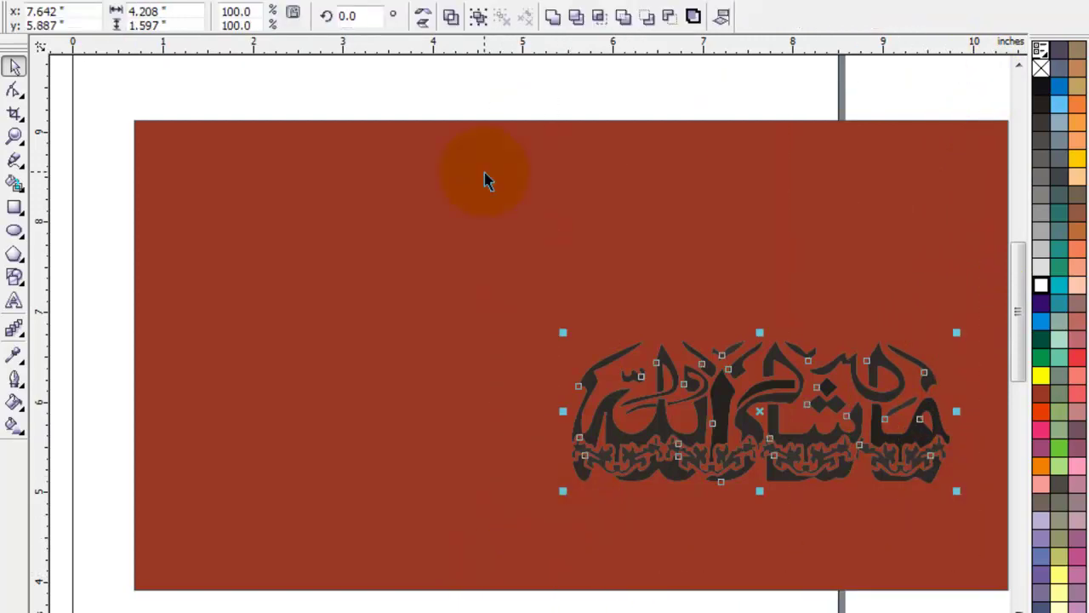
click(554, 18)
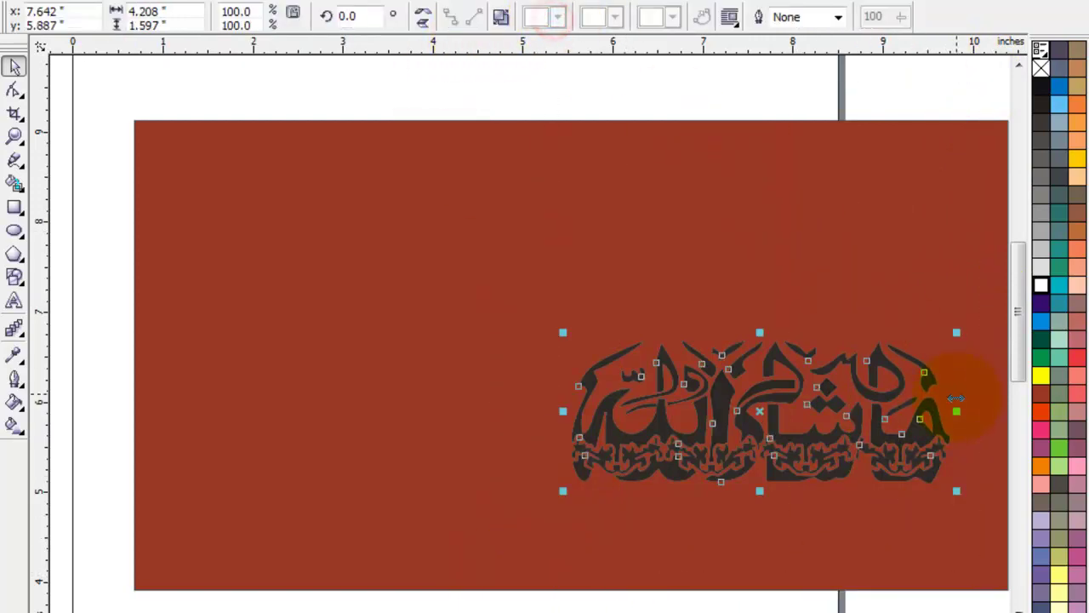
Make the ornate calligraphy white at the banner's top left and drop a copy below it
click(1036, 379)
drag(816, 450, 414, 251)
click(1040, 286)
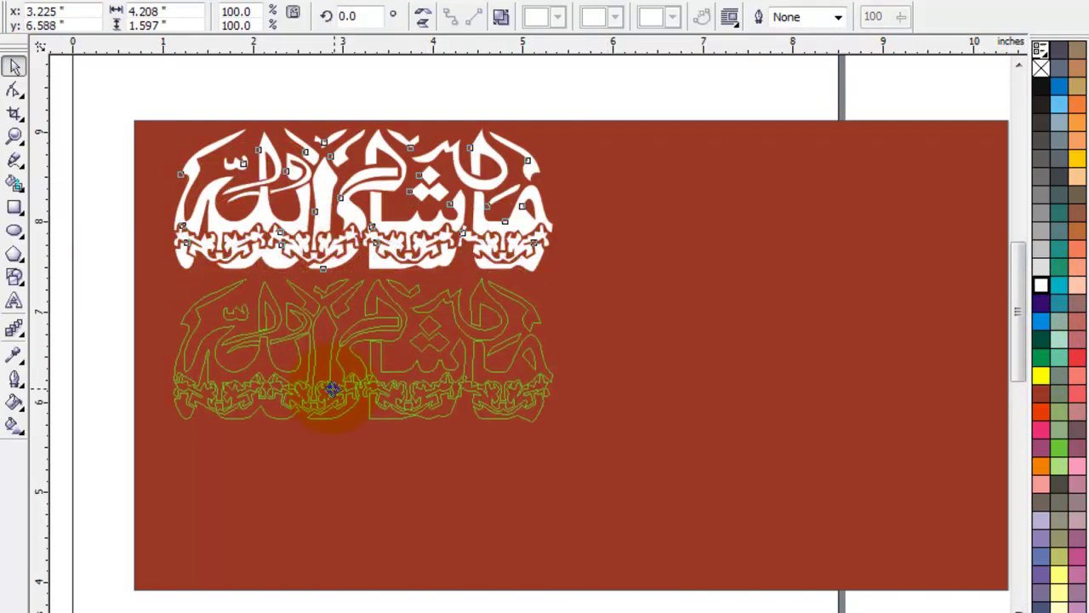
drag(333, 308, 332, 391)
Try several fills on the lower copy, settling on pale yellow
click(1040, 374)
click(1040, 348)
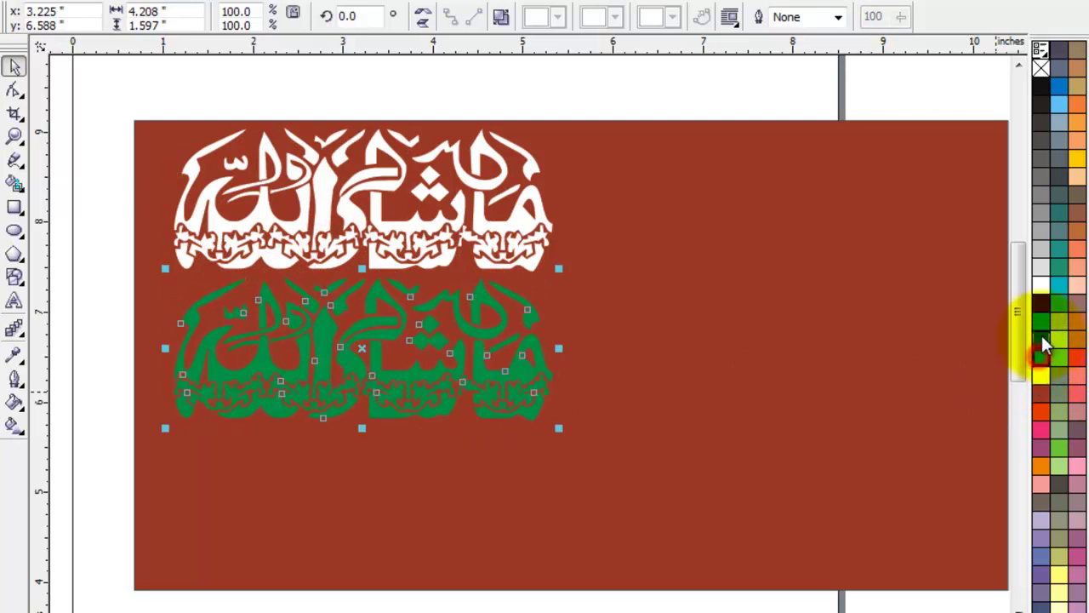
click(1055, 337)
click(1077, 167)
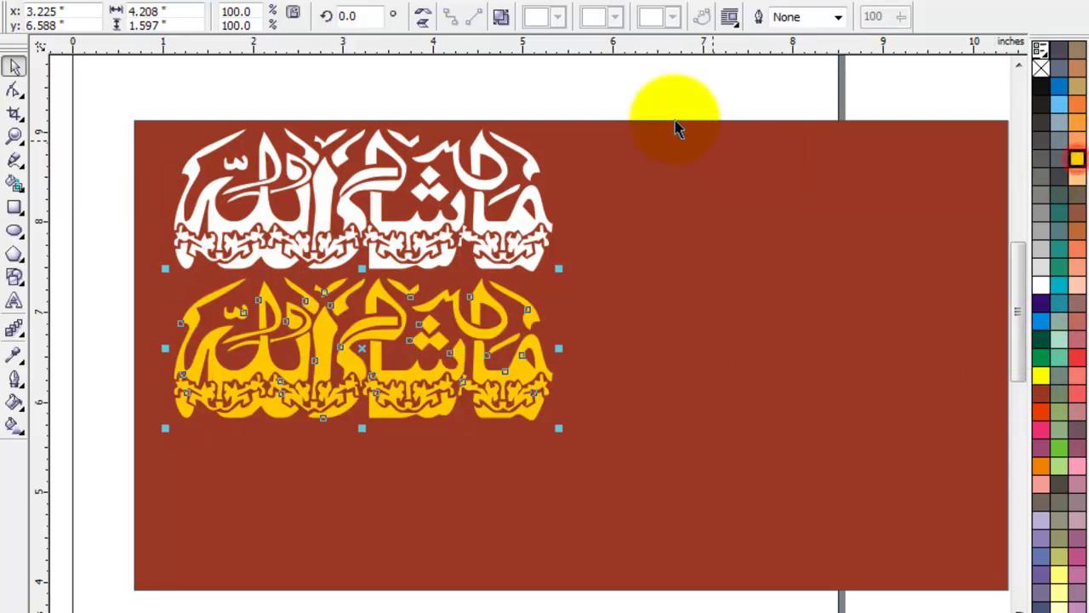
click(625, 94)
click(509, 385)
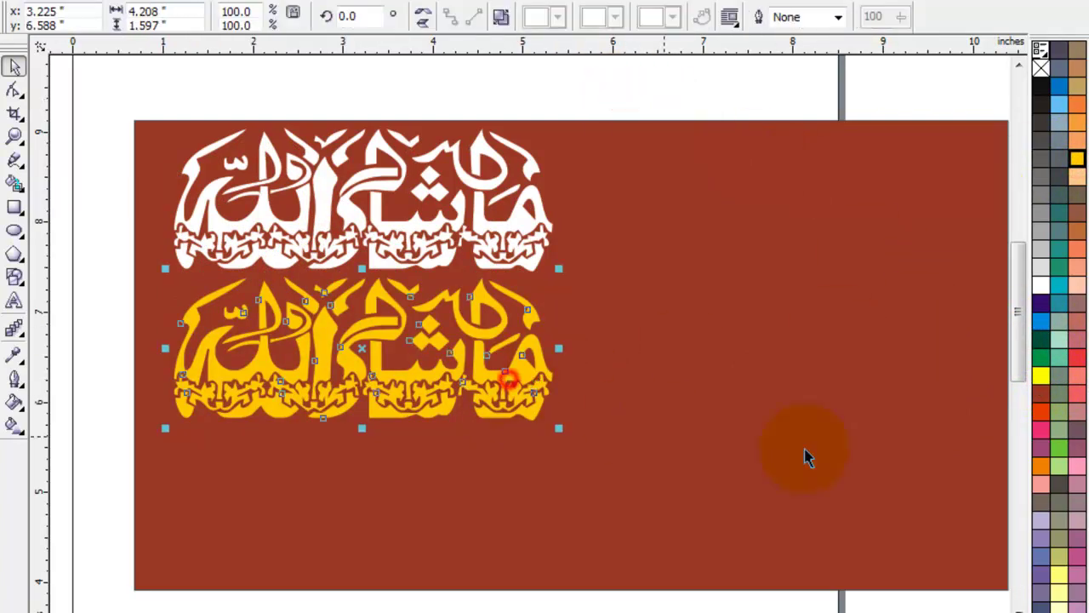
click(1044, 444)
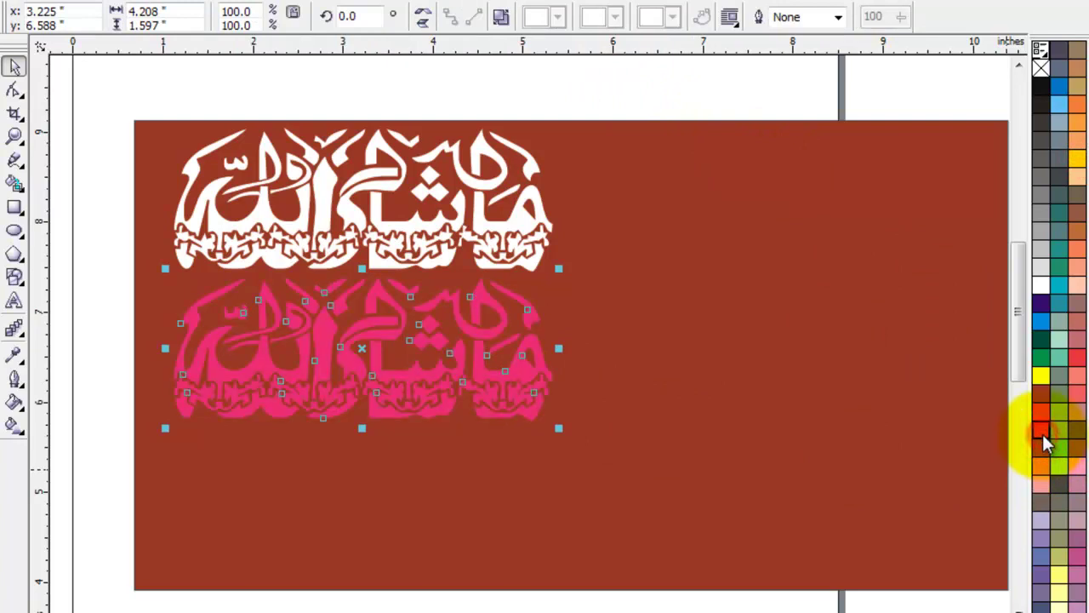
click(1041, 469)
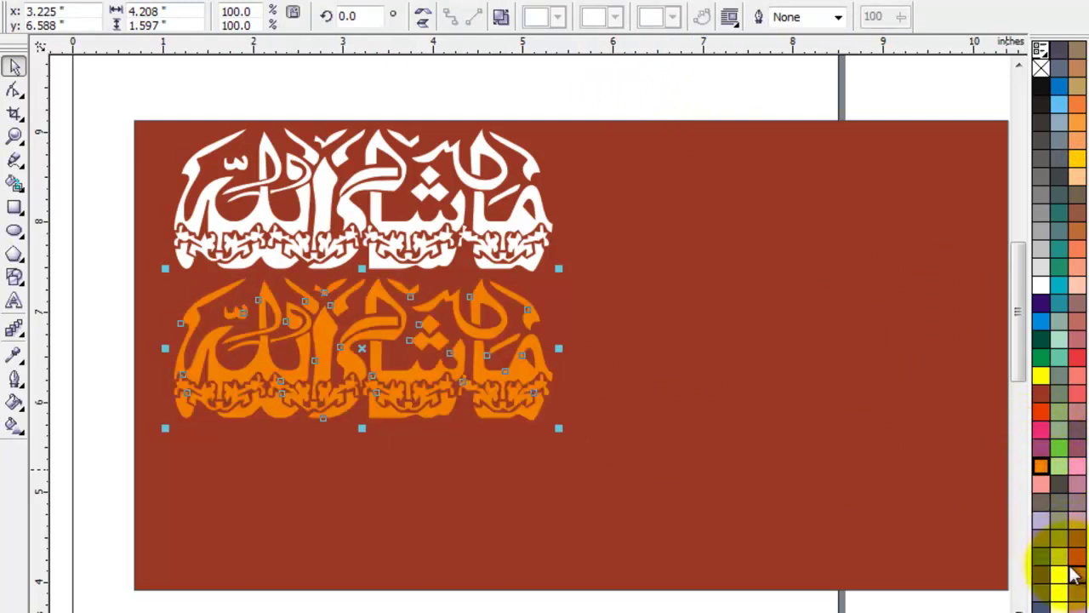
click(1060, 574)
Move the pale yellow calligraphy into the upper banner and delete the white copy
click(653, 95)
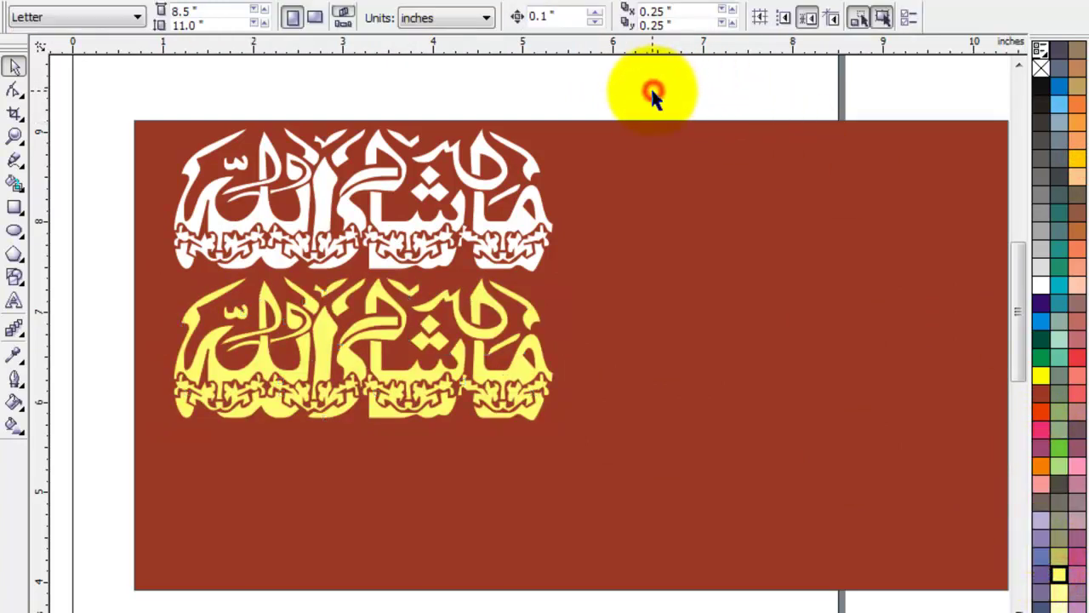
scroll(549, 364, down, 2)
drag(466, 460, 472, 252)
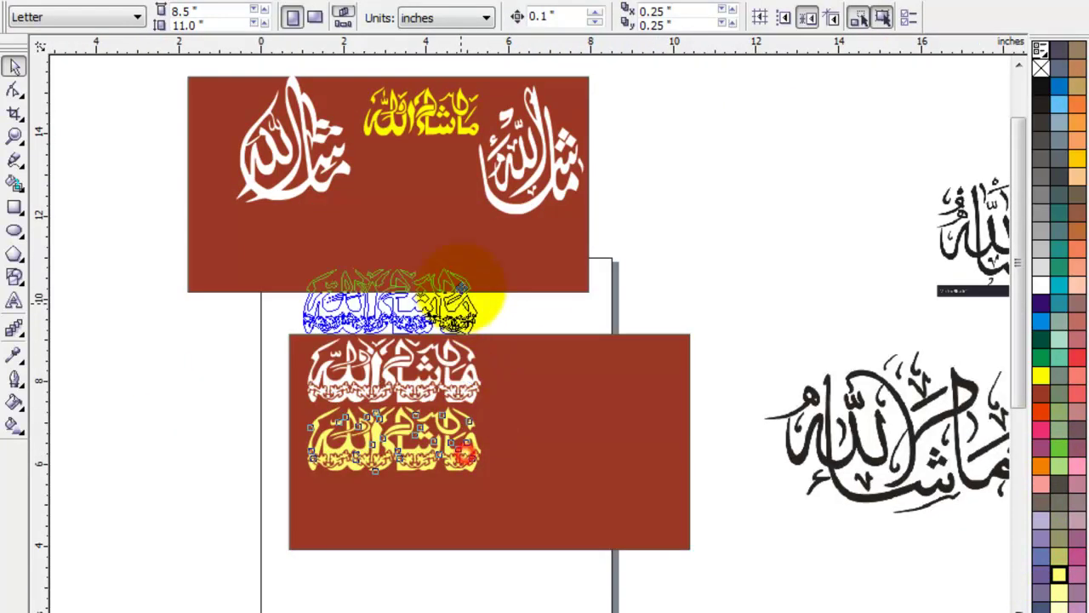
click(444, 373)
key(Delete)
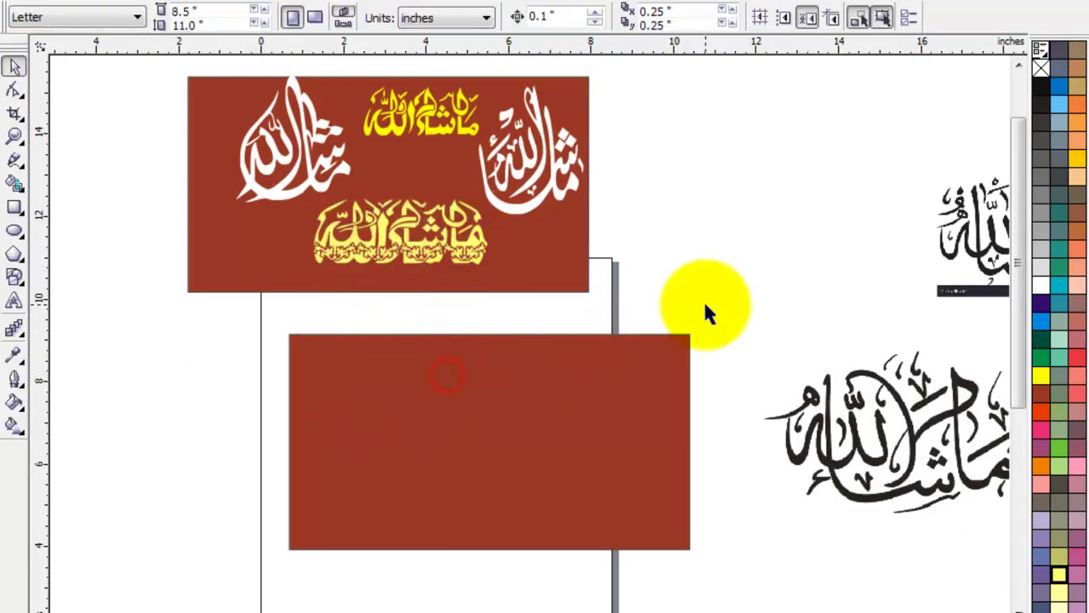
click(722, 295)
Bring the small Bismillah image toward the banners and put the large calligraphy image on the lower banner
drag(867, 595, 885, 604)
scroll(885, 600, right, 2)
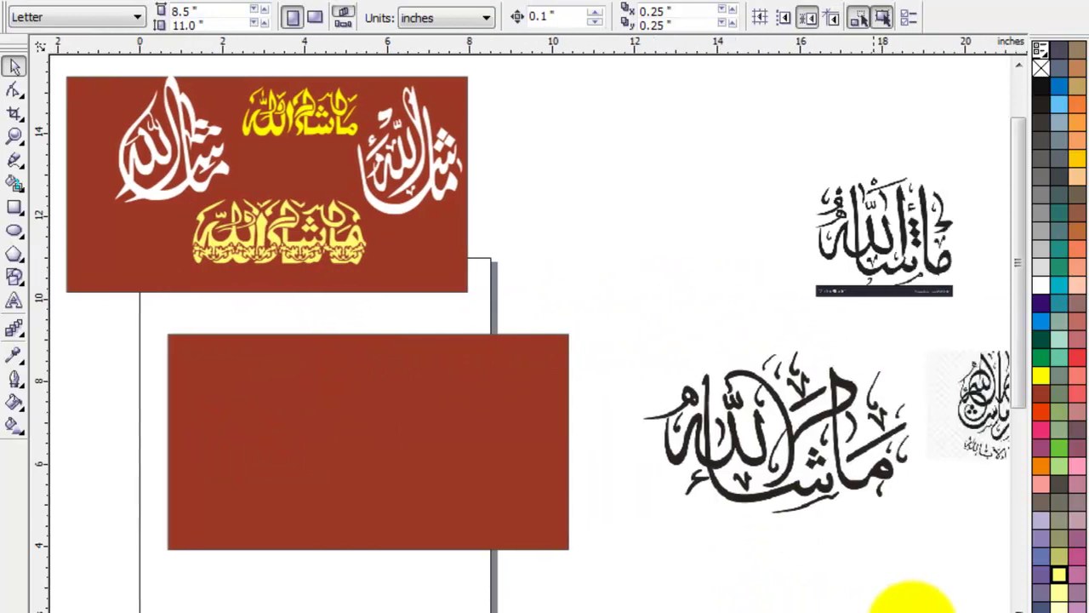
scroll(904, 596, right, 2)
scroll(904, 596, right, 2)
scroll(924, 595, right, 2)
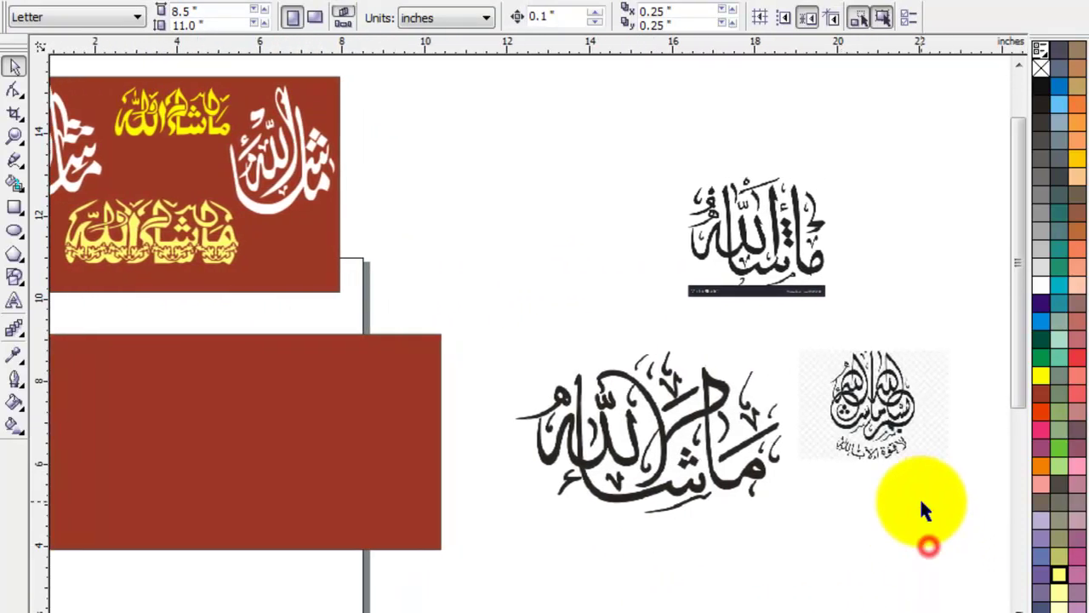
mouse_move(863, 384)
mouse_down()
mouse_move(232, 363)
mouse_move(511, 195)
mouse_up()
mouse_move(665, 431)
mouse_down()
mouse_move(492, 415)
mouse_move(181, 431)
mouse_up()
Zoom in on the lower banner and scale the calligraphy bitmap to 63% at its top left
drag(661, 607, 546, 593)
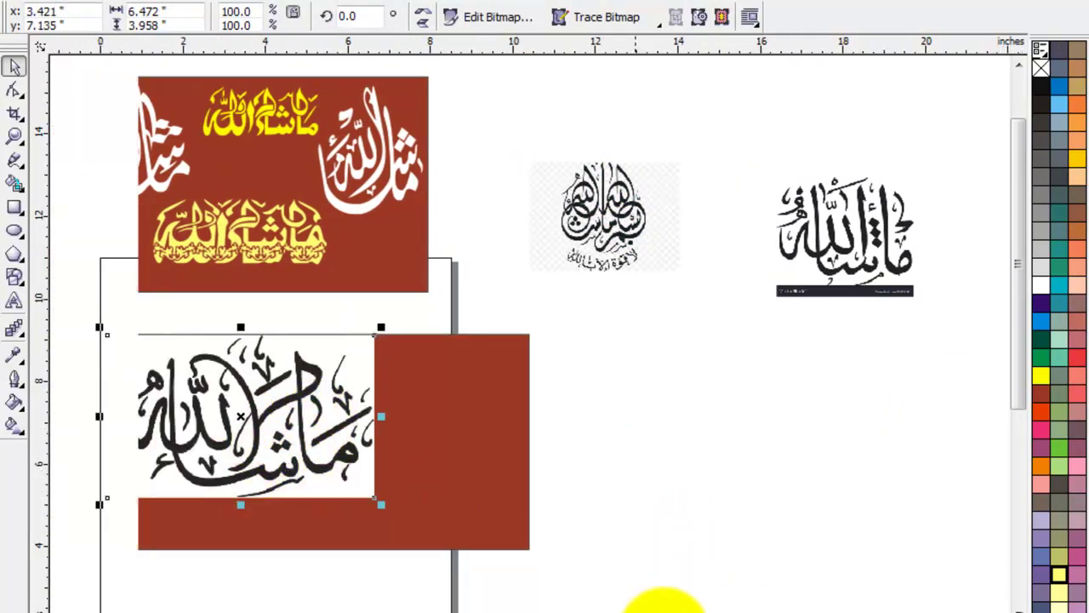
key(z)
drag(233, 311, 826, 583)
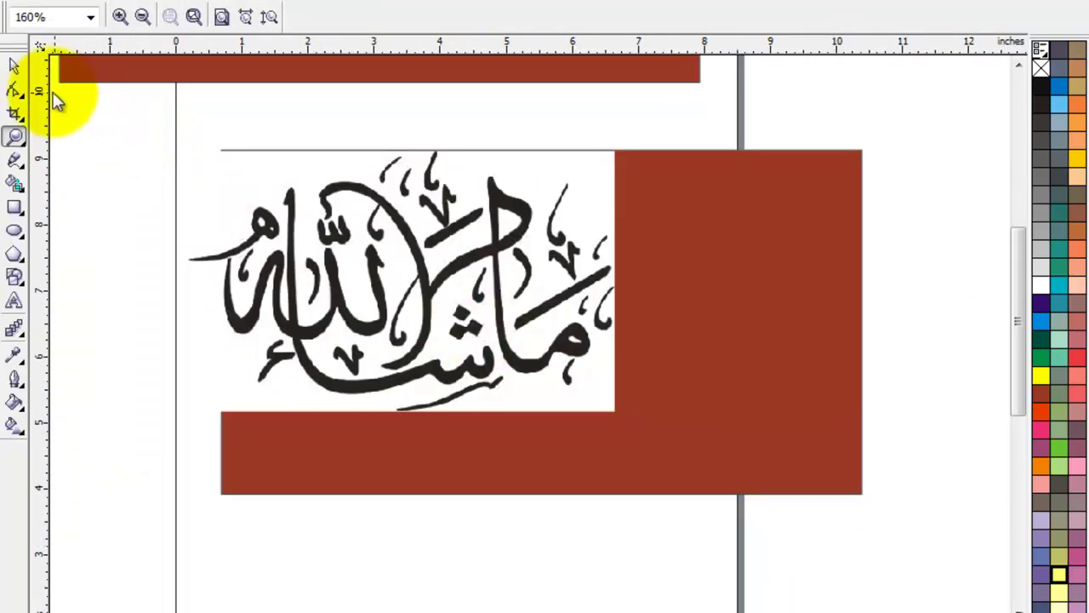
click(13, 65)
click(474, 314)
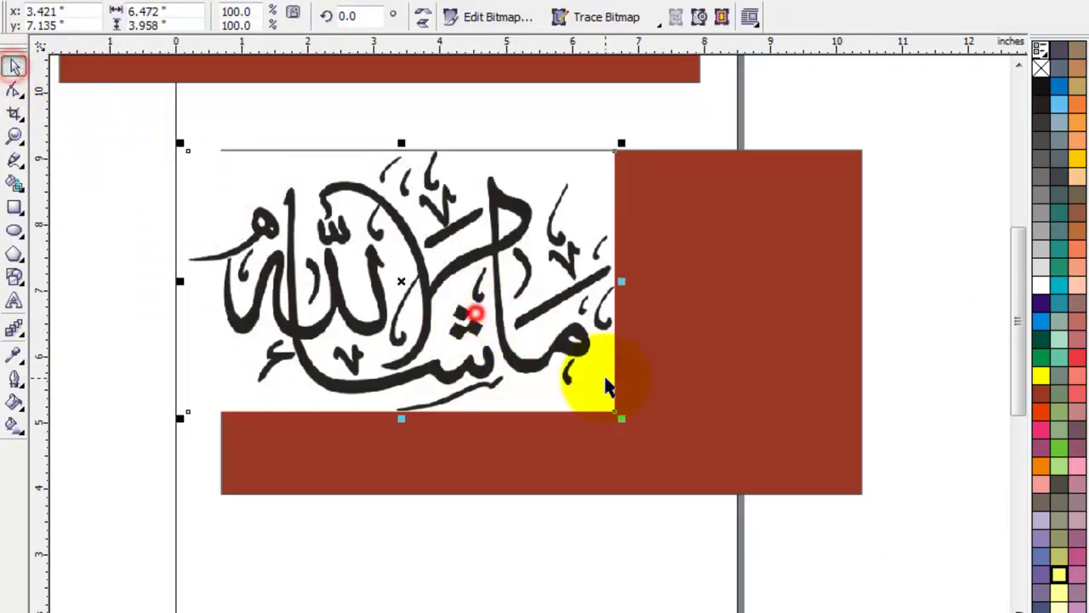
drag(621, 417, 540, 366)
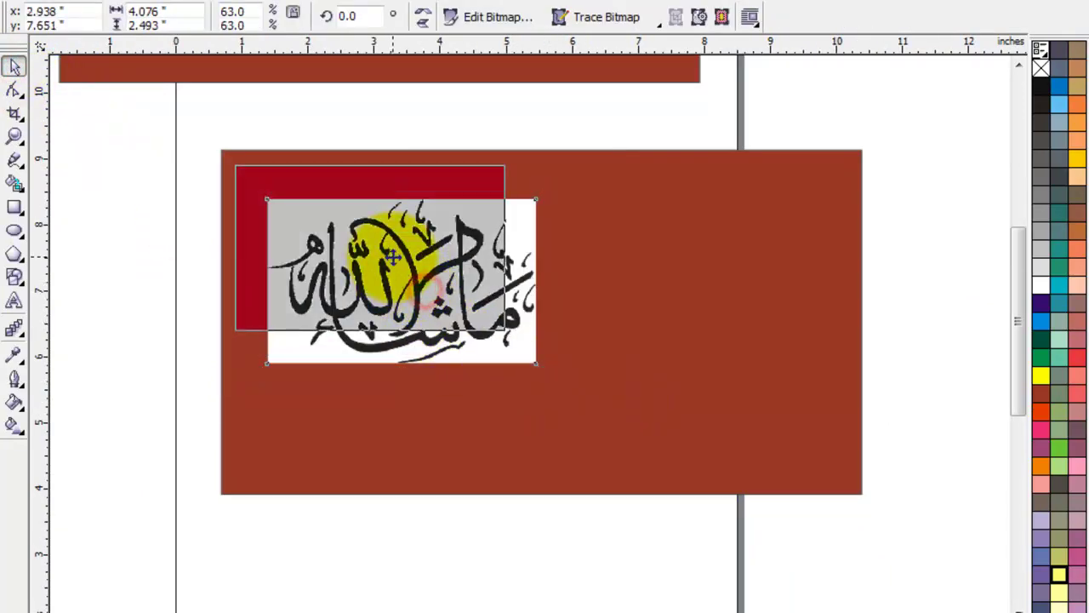
drag(459, 280, 428, 247)
Trace the calligraphy into vectors, move the trace right, and remove the original bitmap
click(606, 17)
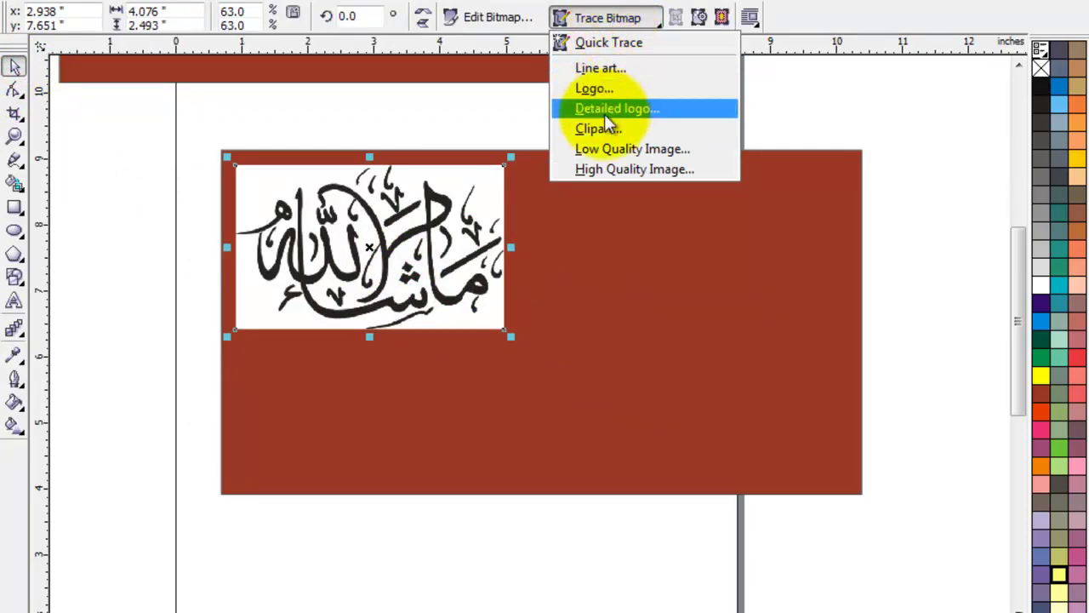
click(598, 128)
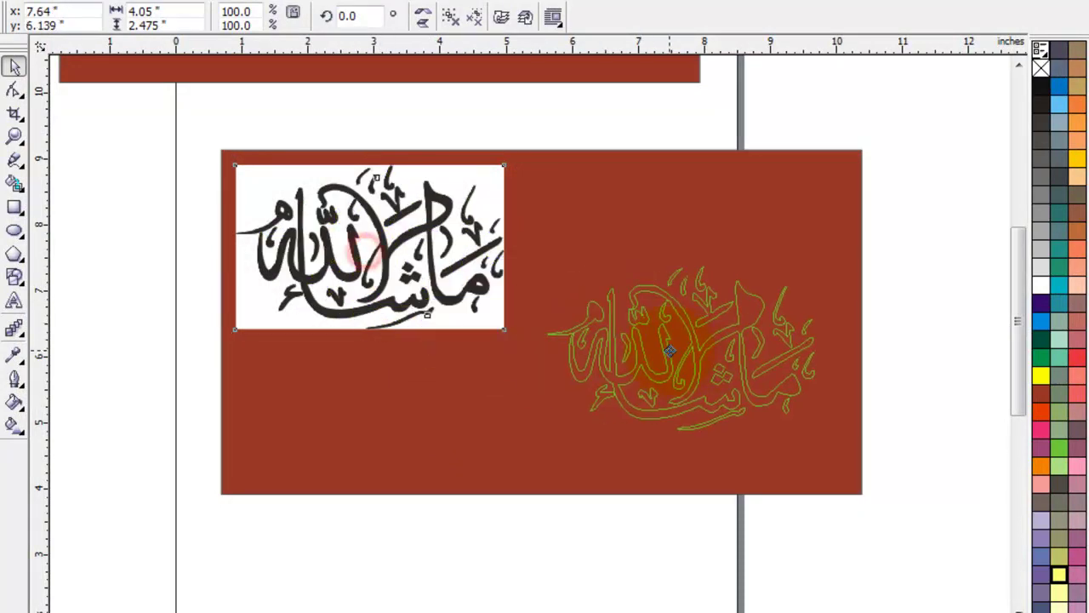
drag(368, 249, 683, 347)
click(449, 216)
key(shift+Page_Down)
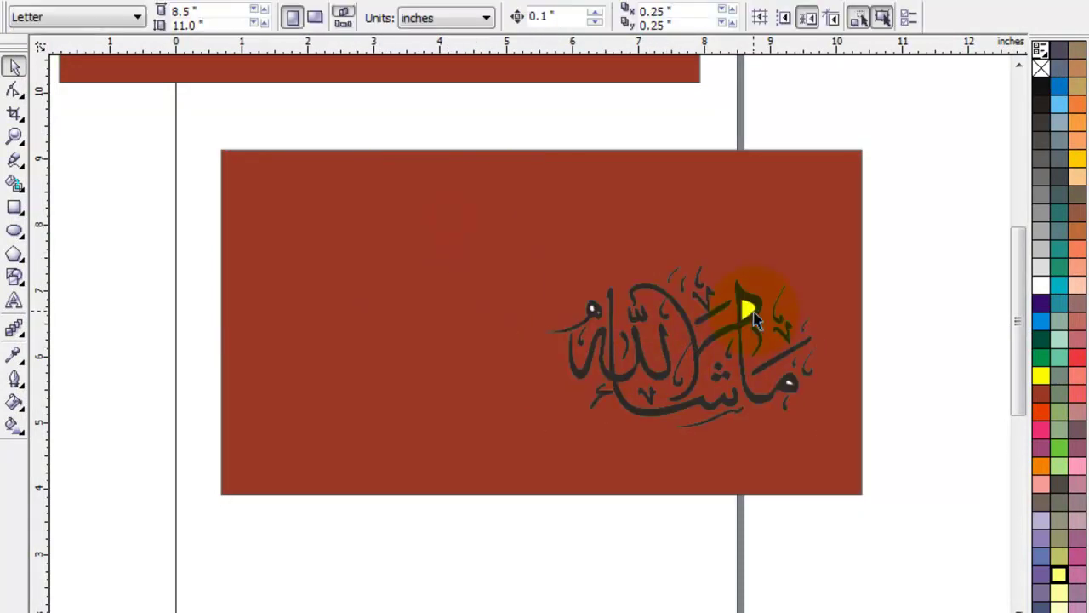
Break the traced calligraphy into pieces and lock the brown background rectangle in place
click(747, 305)
click(450, 15)
click(565, 115)
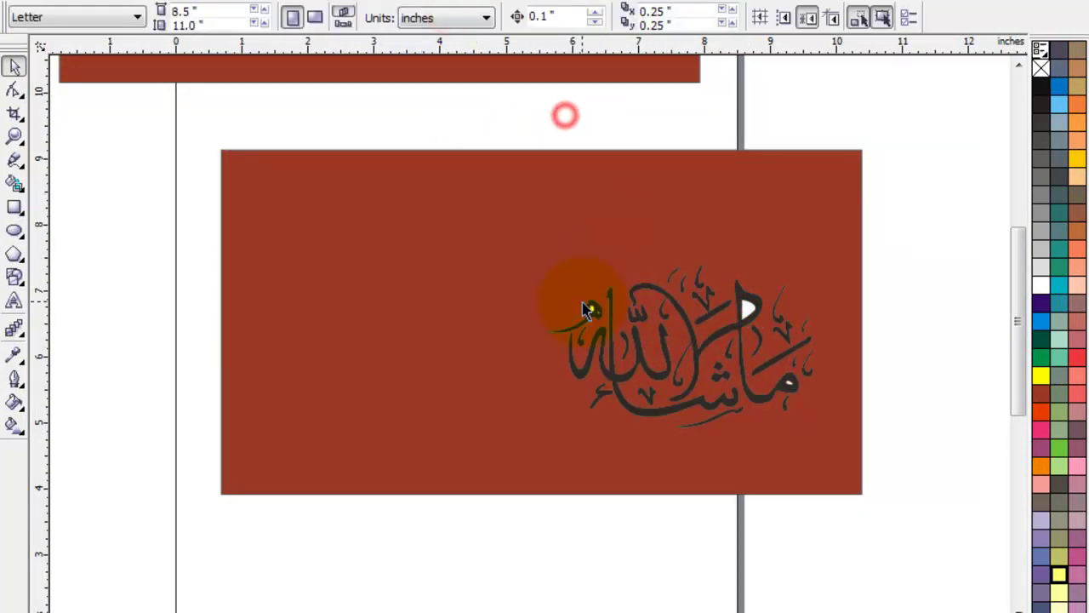
drag(606, 333, 604, 336)
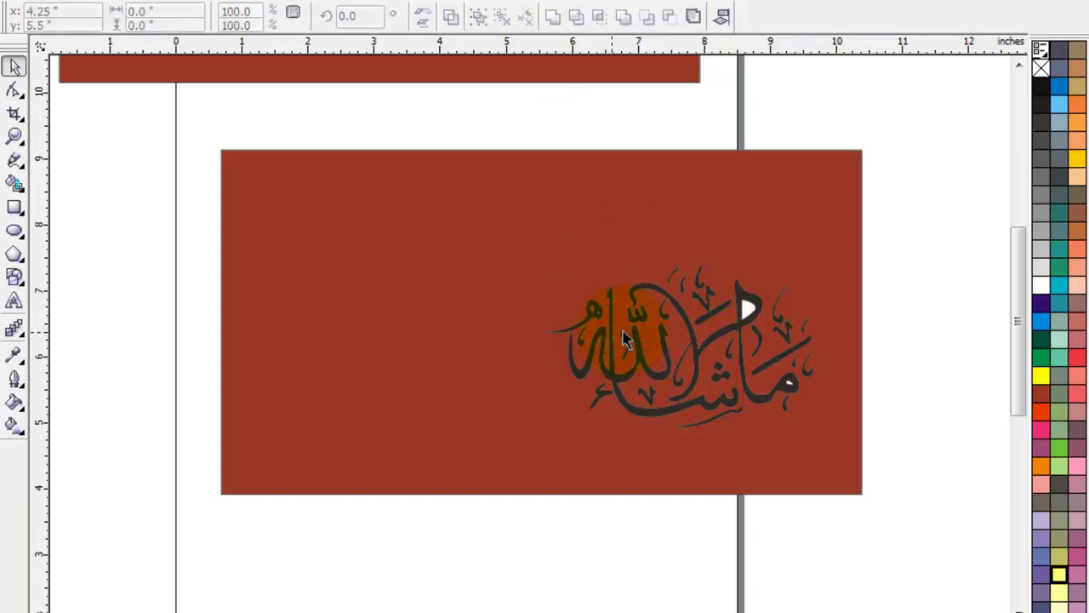
key(Escape)
click(747, 313)
click(925, 360)
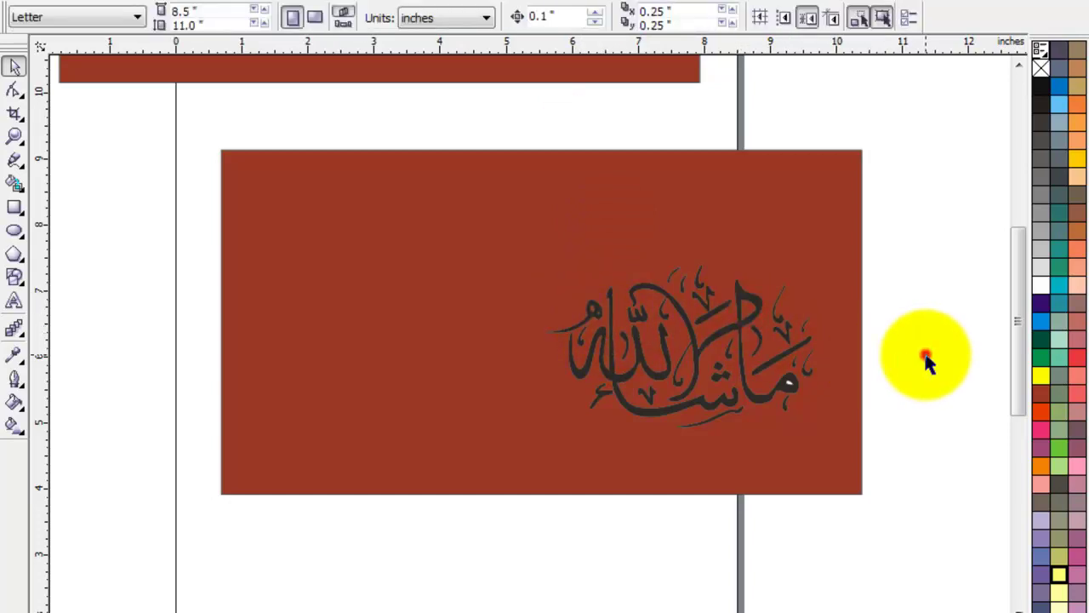
click(413, 214)
right_click(413, 213)
click(474, 369)
Fill the selected calligraphy pieces white and combine them into one object
mouse_move(903, 351)
mouse_down()
mouse_move(841, 405)
mouse_move(780, 387)
mouse_move(516, 503)
mouse_up()
click(909, 348)
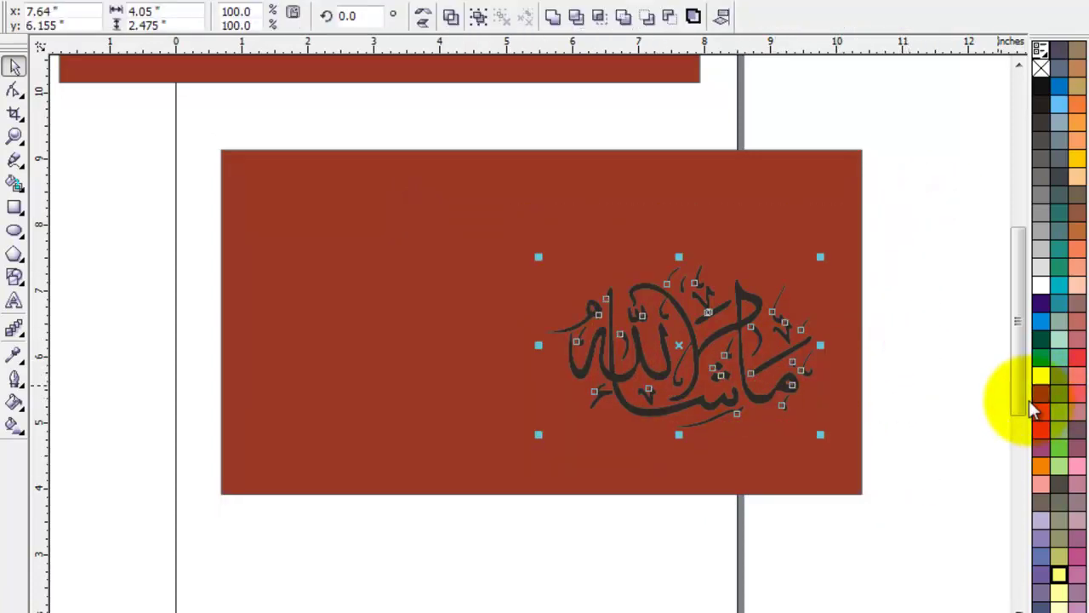
click(1041, 307)
click(1042, 288)
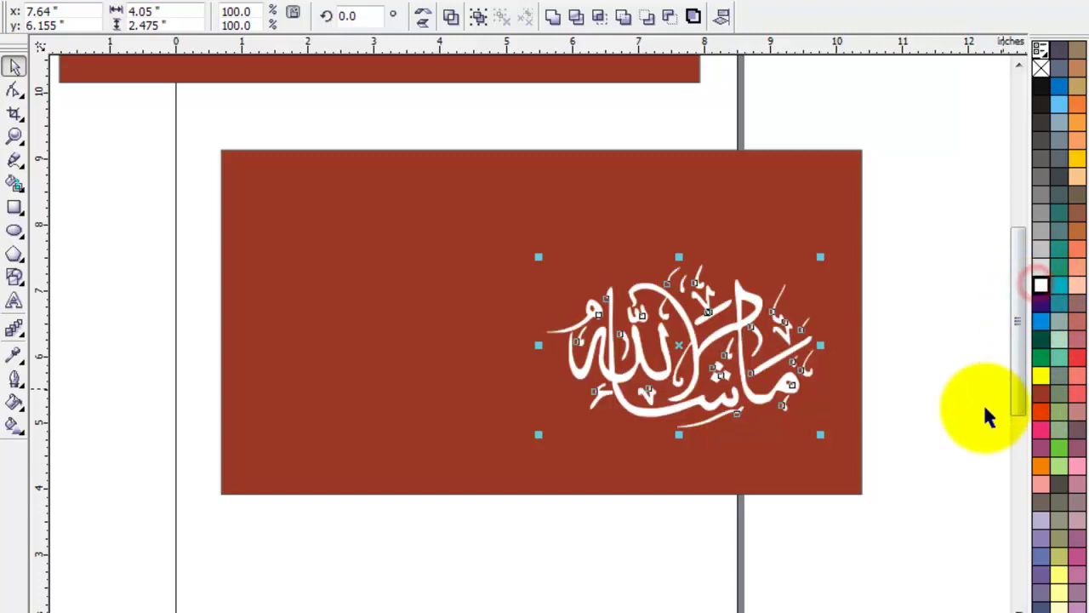
click(551, 17)
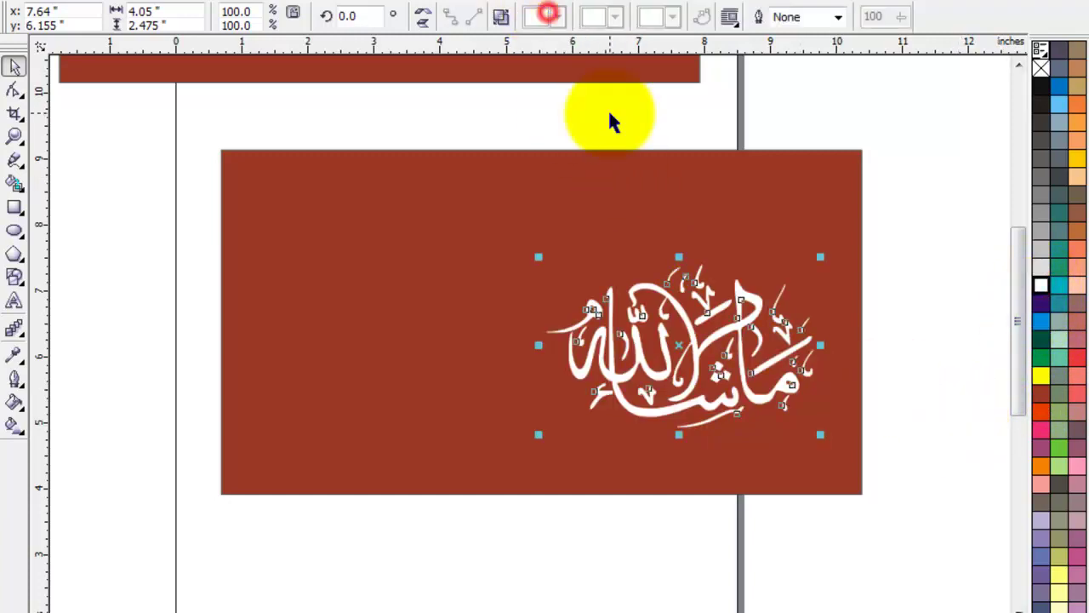
Move the white calligraphy up into the top banner and stretch the banner wider
scroll(548, 381, down, 2)
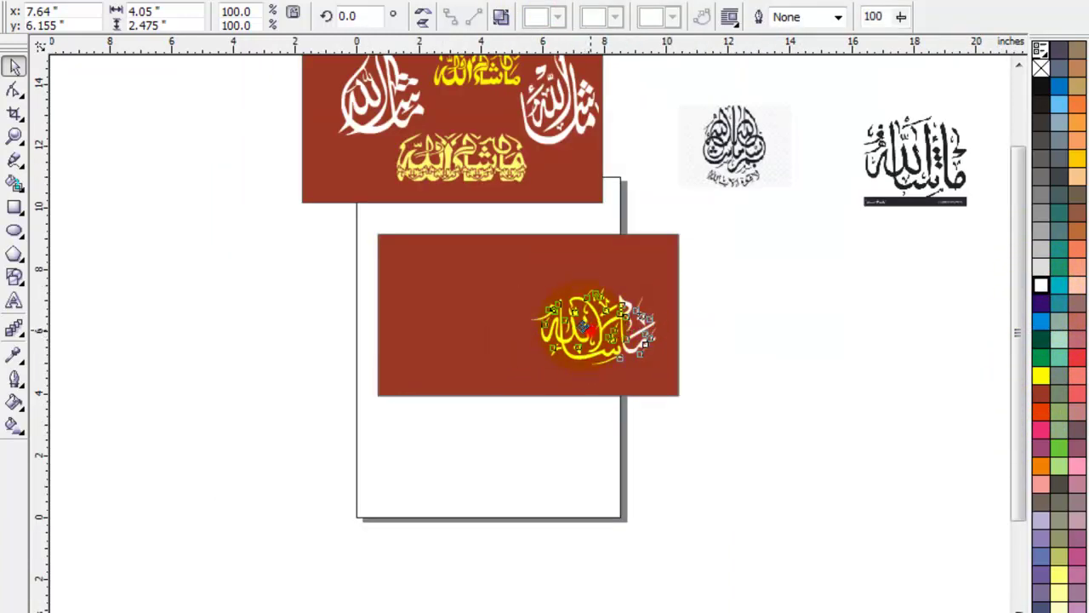
drag(583, 328, 349, 175)
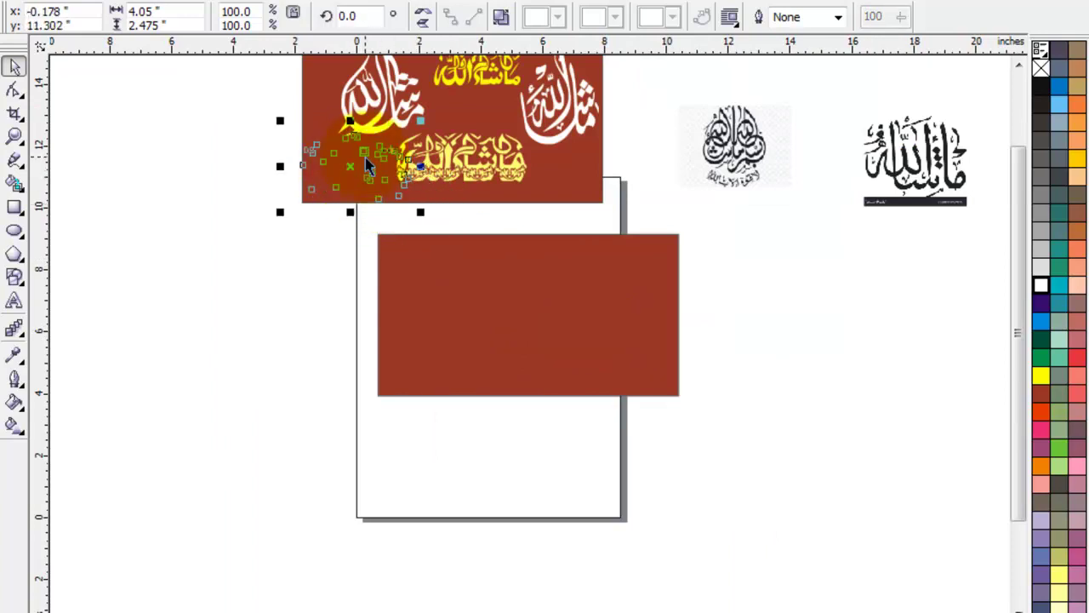
click(565, 164)
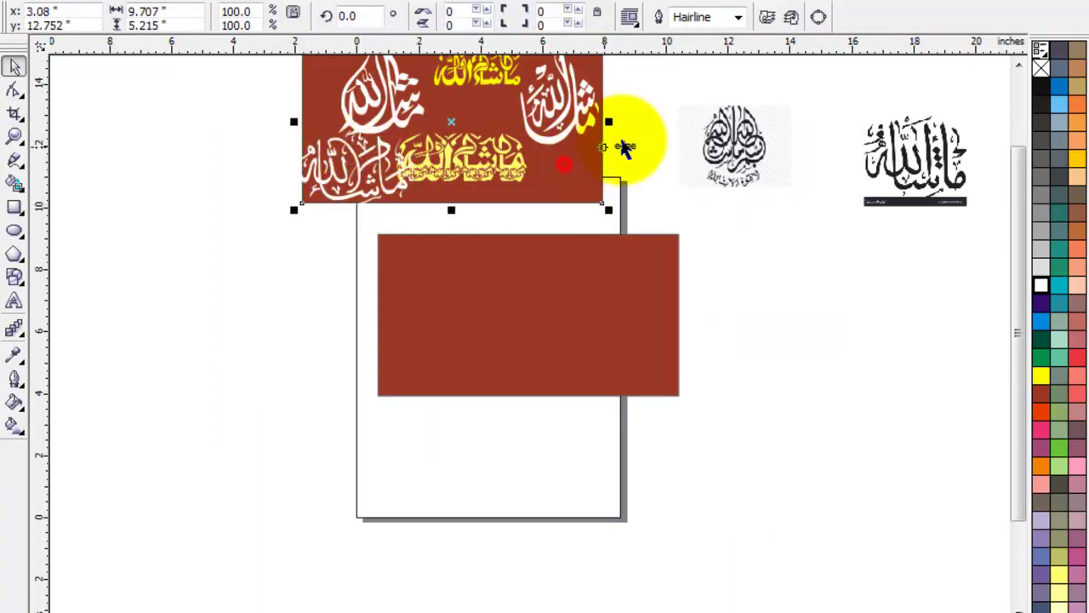
drag(614, 122, 696, 126)
click(765, 284)
click(1017, 64)
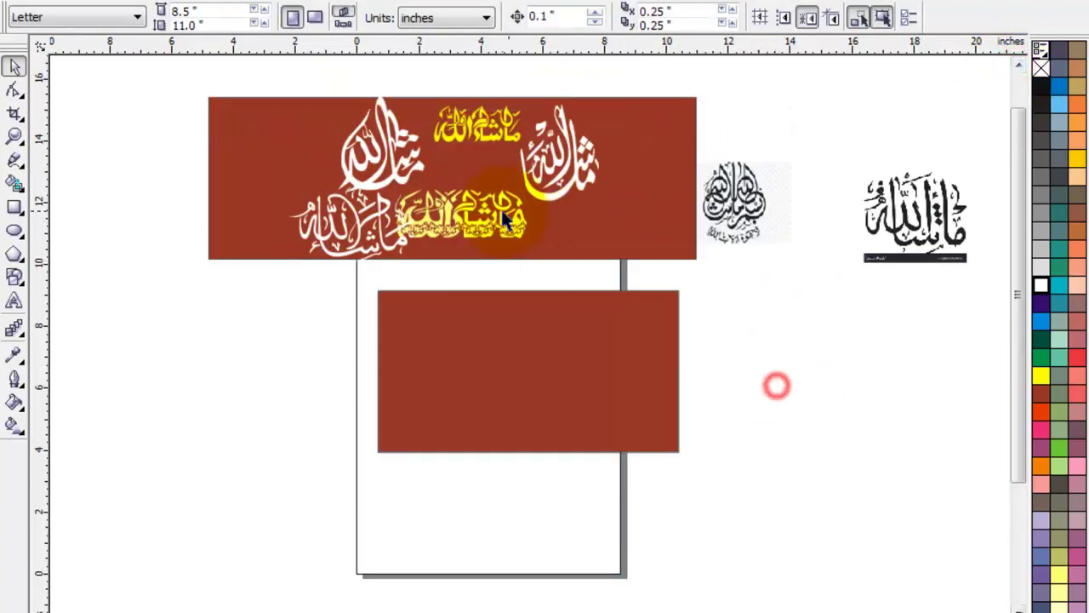
drag(355, 222, 280, 165)
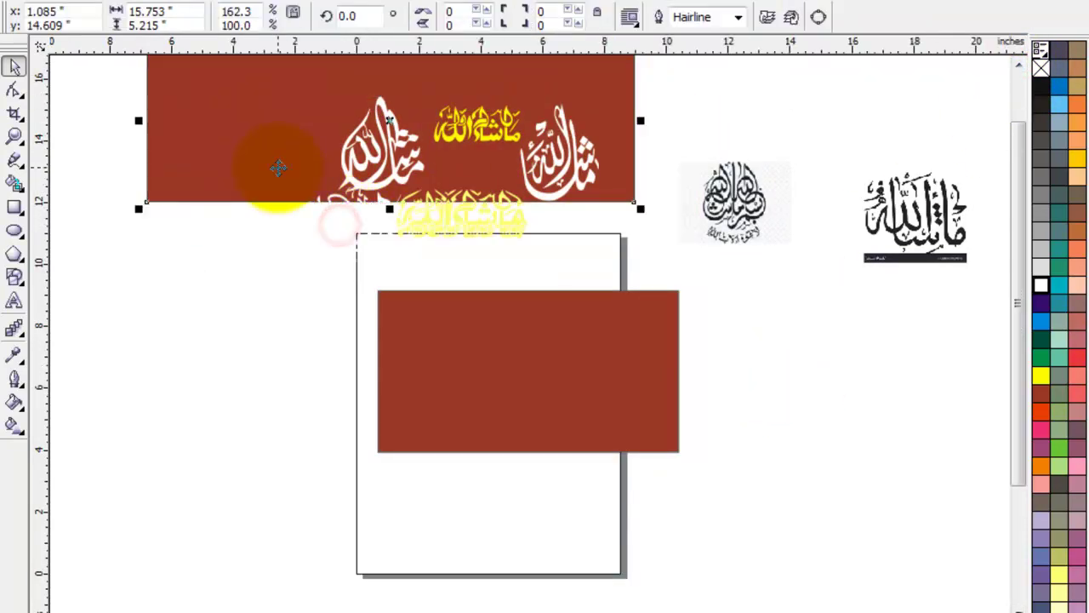
key(ctrl+z)
Place the calligraphy in the banner's top-left corner and bring the black calligraphy picture to the lower panel
click(345, 237)
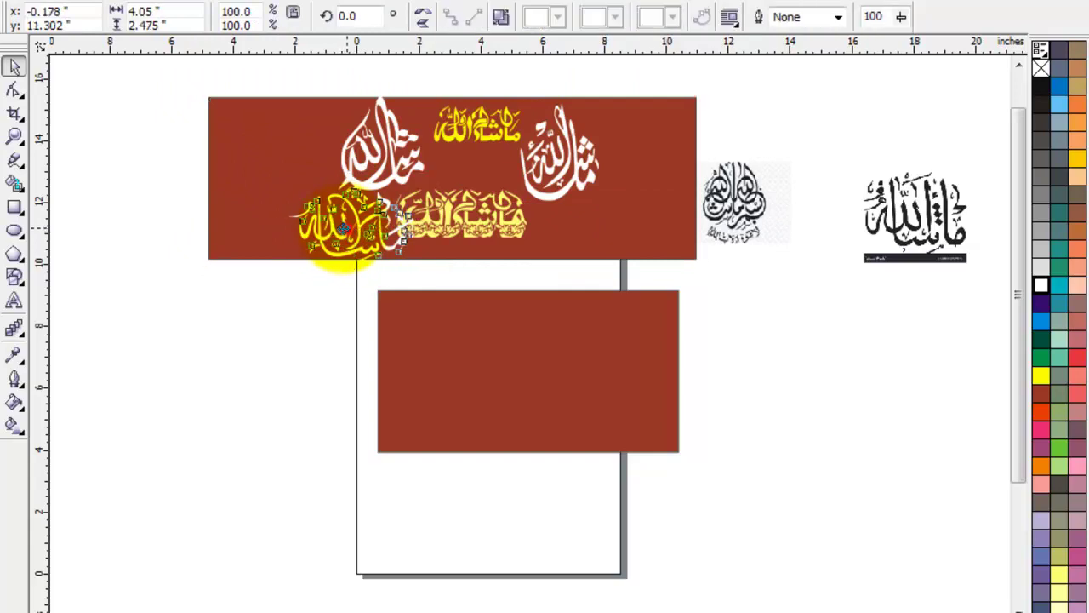
drag(345, 228, 269, 146)
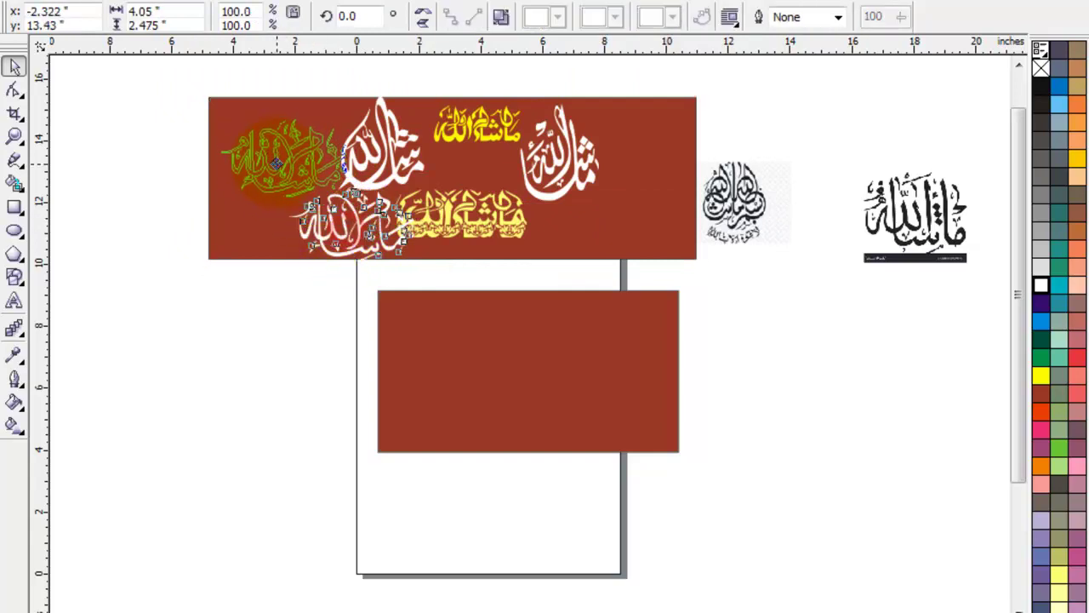
click(809, 345)
drag(930, 236, 487, 372)
Zoom in on the lower brown panel and select the black calligraphy picture
key(z)
drag(328, 267, 882, 498)
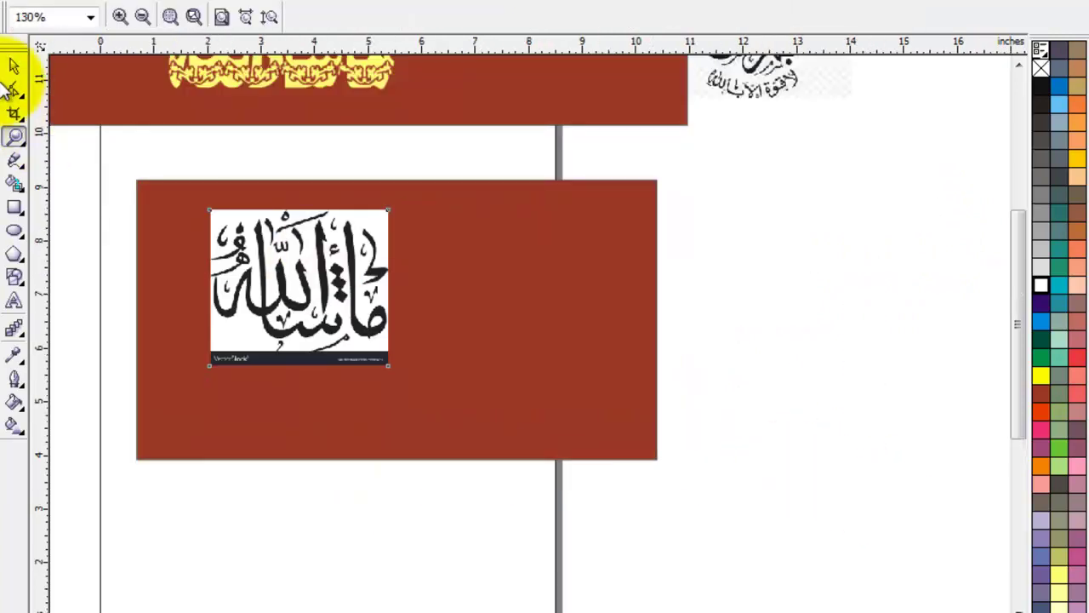
click(13, 66)
click(292, 255)
click(370, 240)
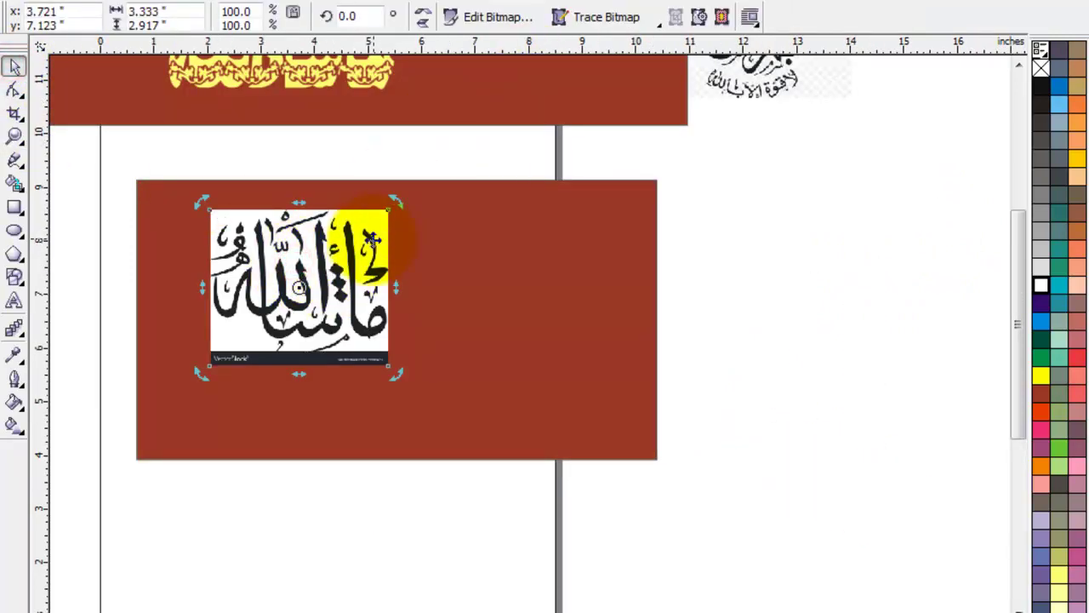
Trace the picture as a Low Quality Image with smoothing 49 and increased detail
click(595, 20)
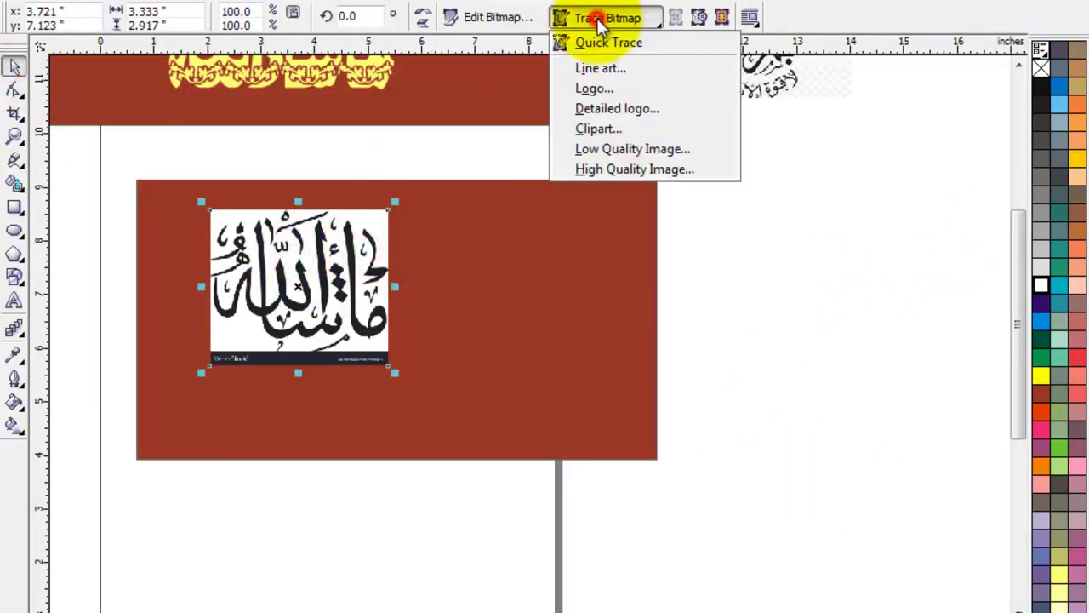
click(603, 152)
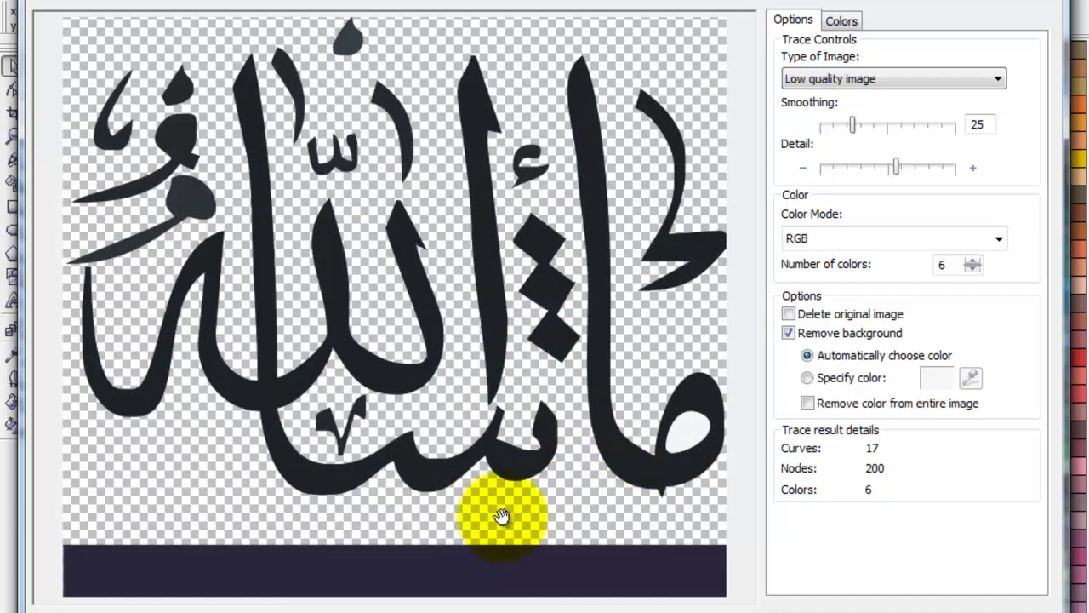
click(890, 127)
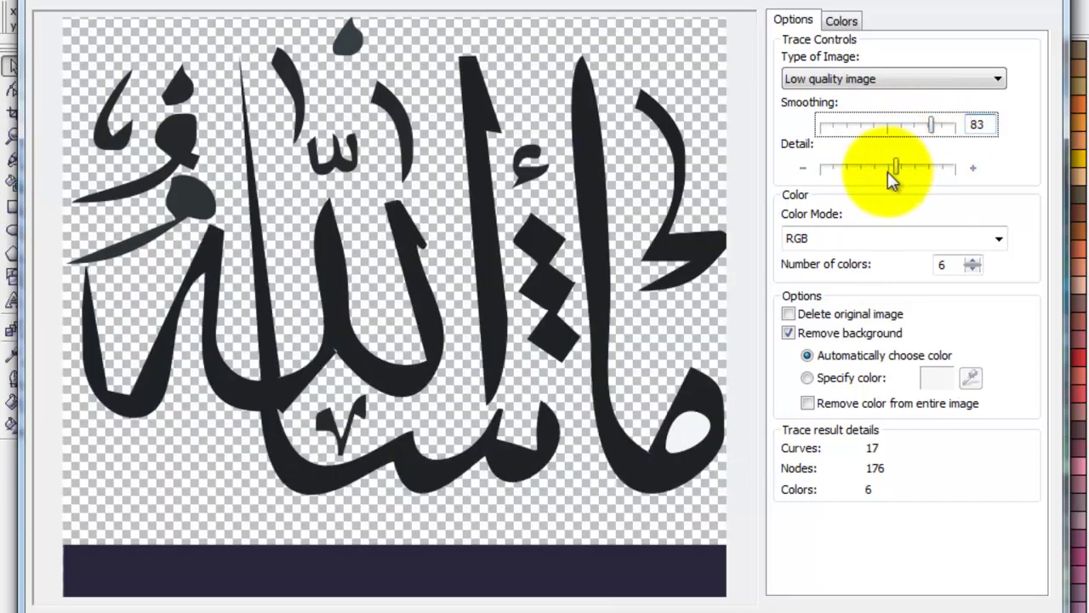
key(ctrl+z)
drag(898, 167, 913, 167)
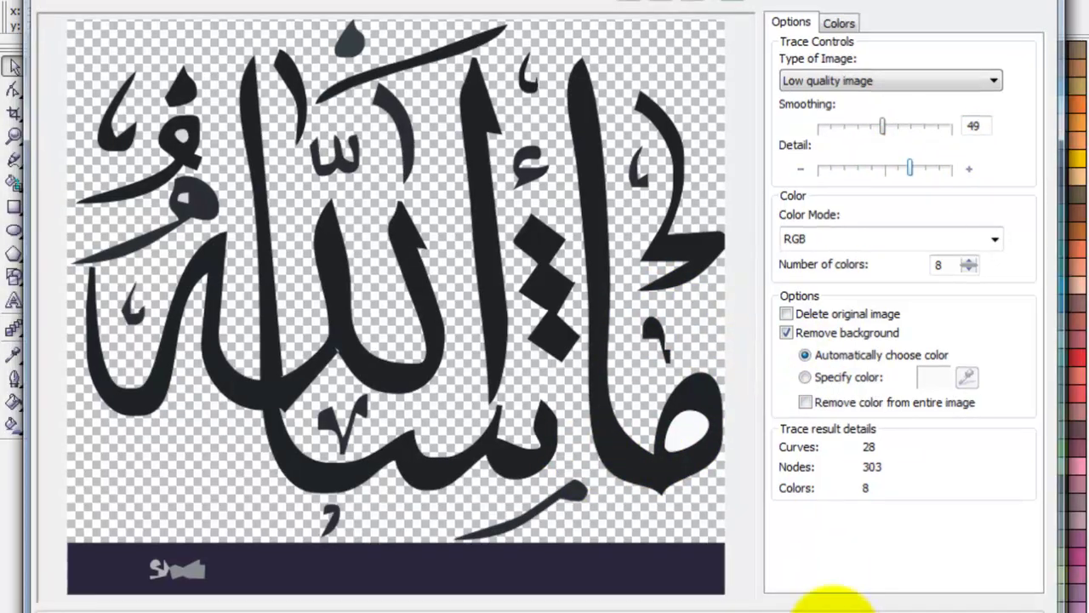
click(826, 596)
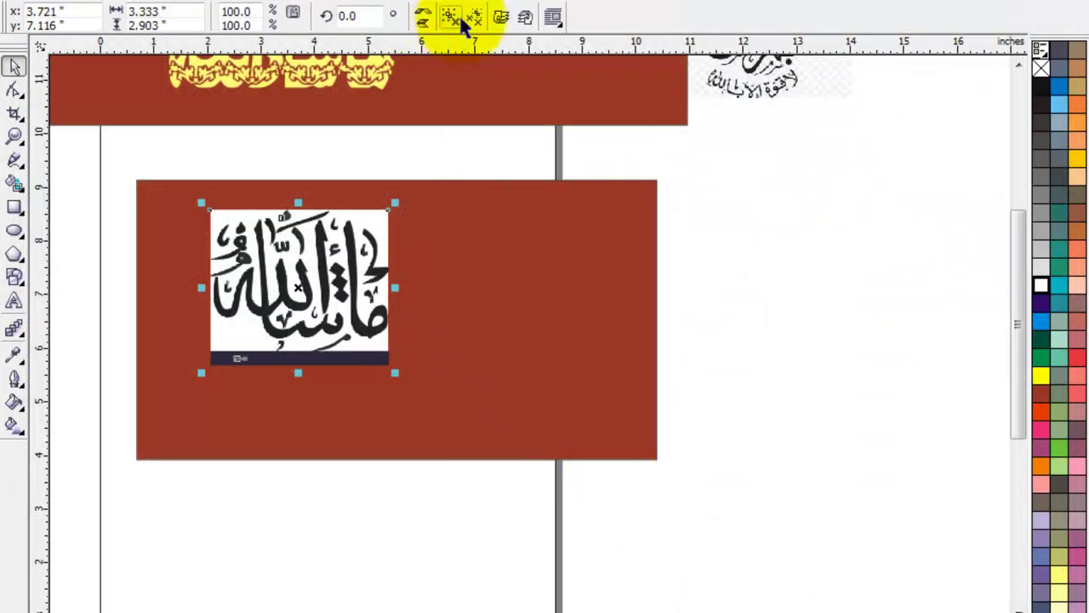
Move the trace beside the original, ungroup it, and delete the dark bar beneath
drag(300, 282, 523, 283)
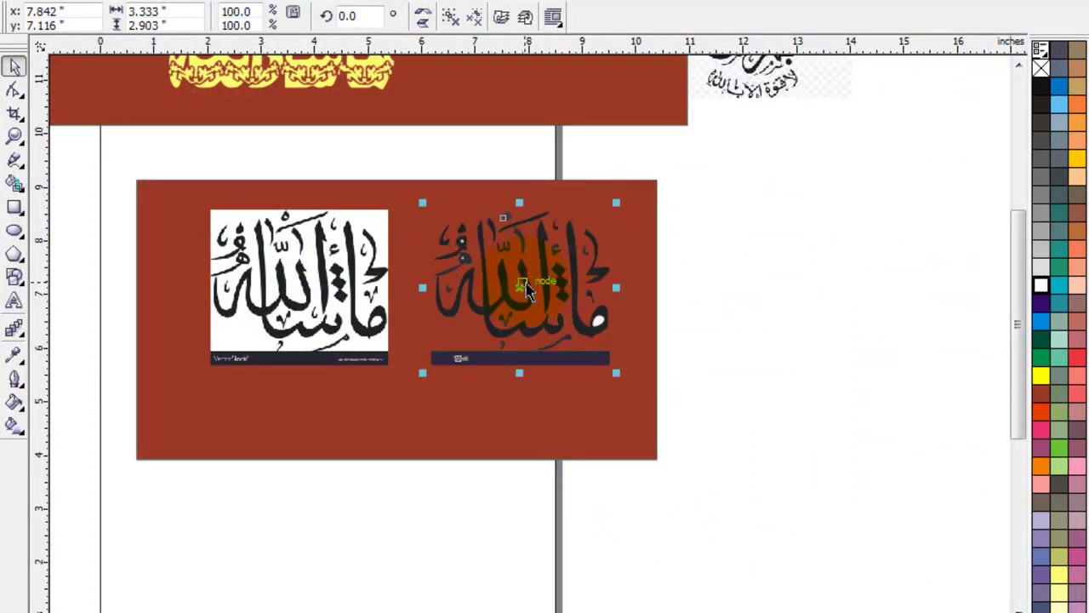
click(451, 17)
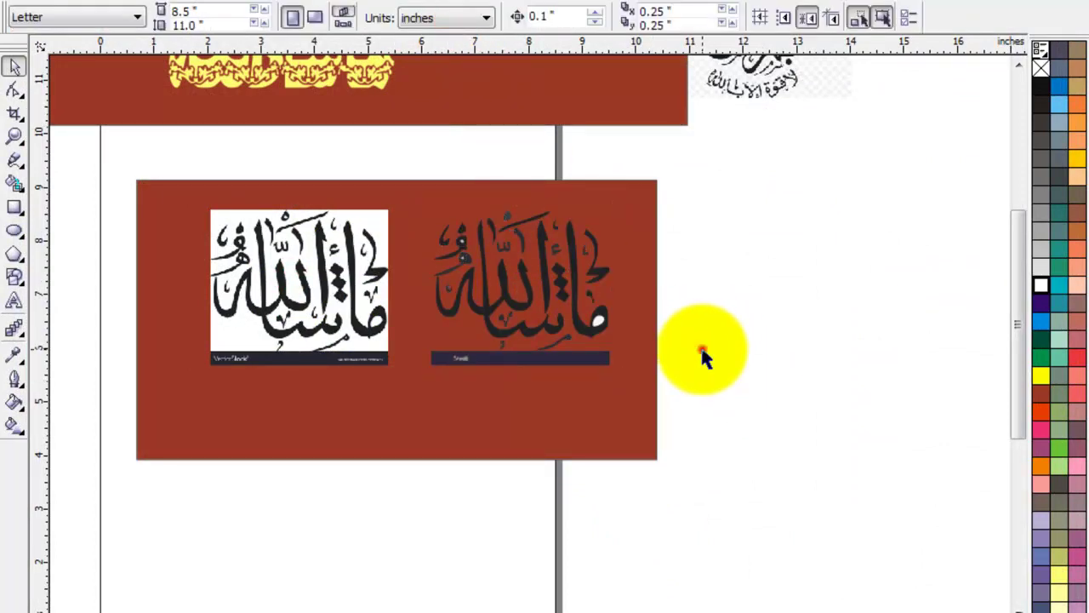
drag(700, 348, 414, 396)
key(Delete)
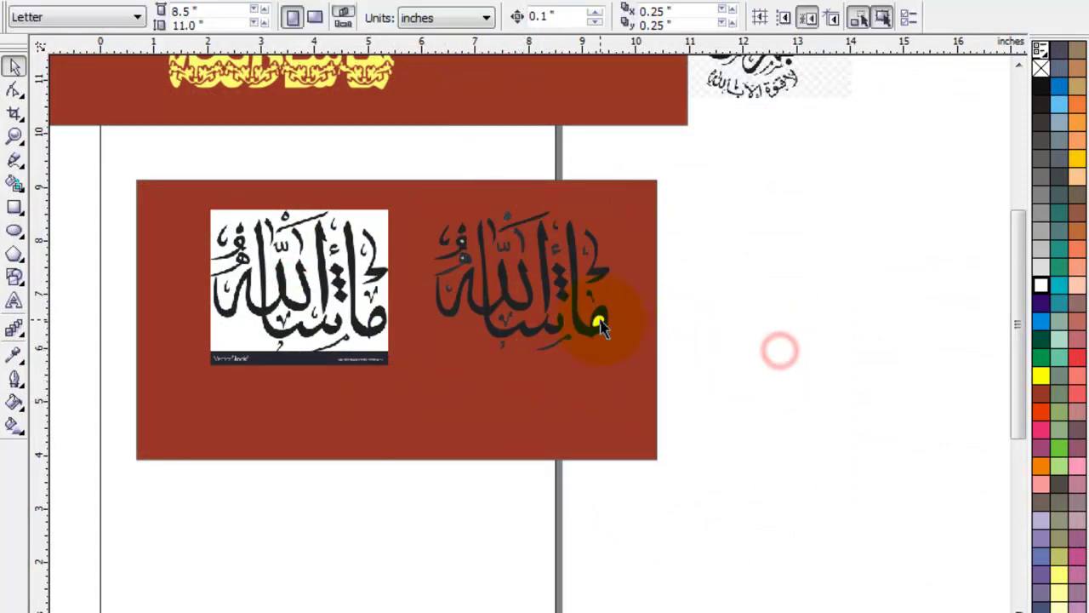
click(600, 328)
click(691, 298)
Combine all the traced calligraphy pieces into one curve filled white
key(z)
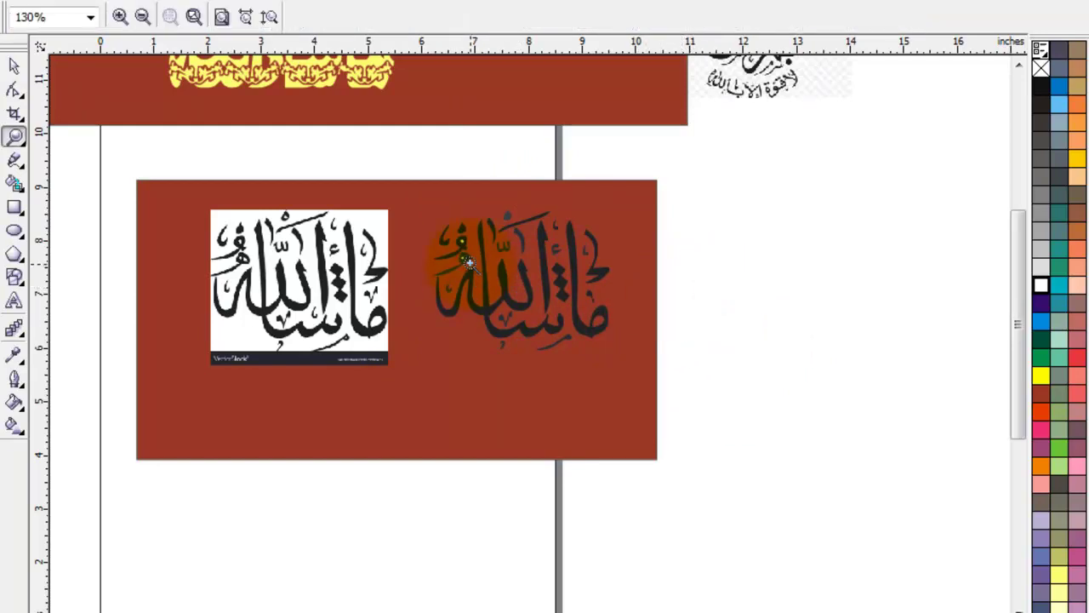
drag(406, 165, 615, 413)
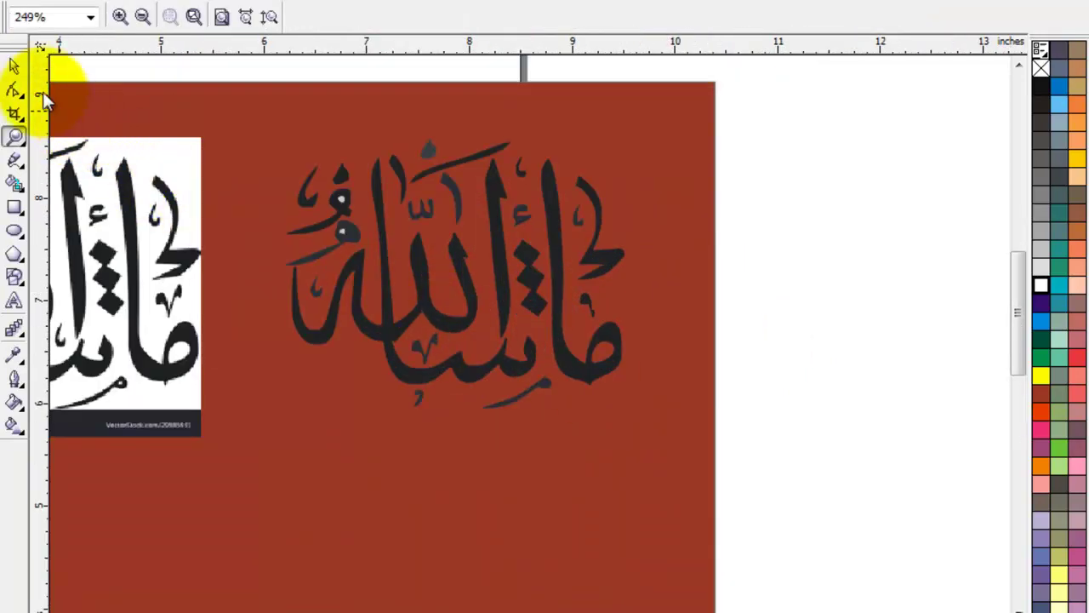
click(14, 65)
click(297, 68)
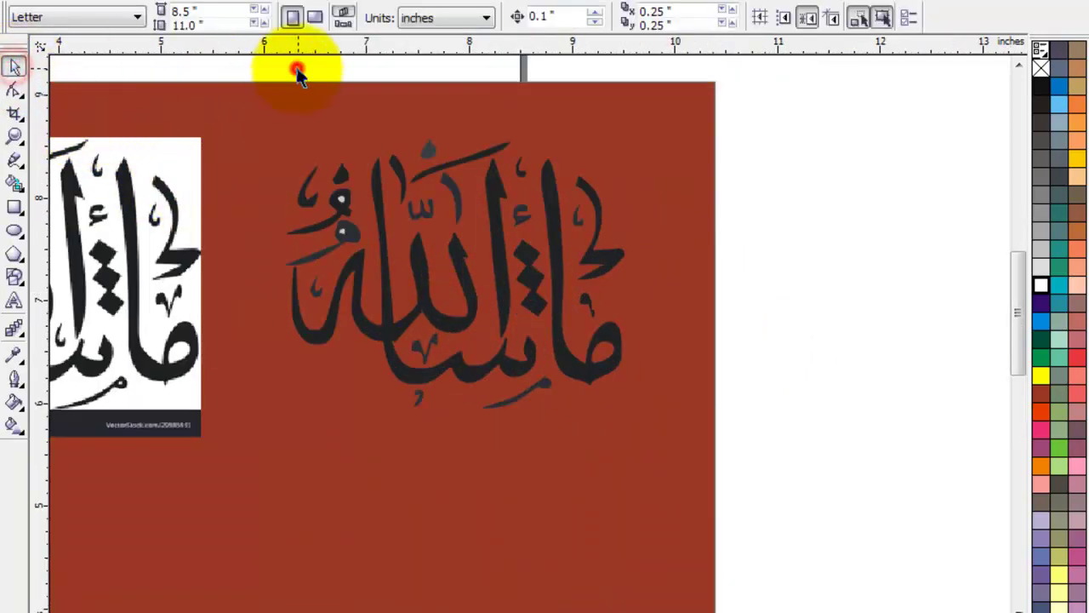
click(348, 247)
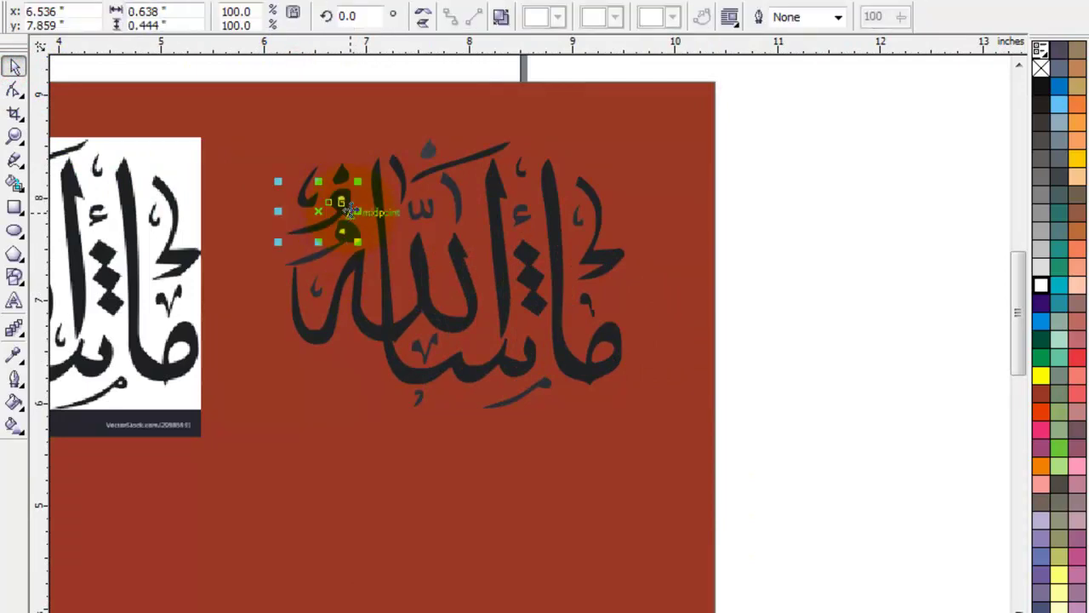
click(378, 256)
key(Escape)
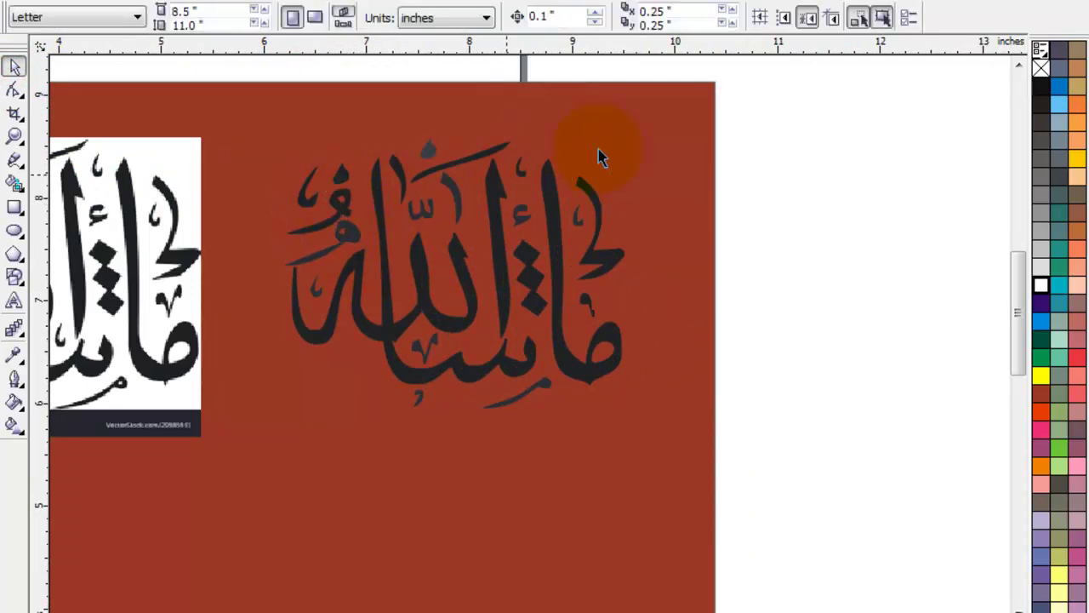
drag(268, 491, 267, 482)
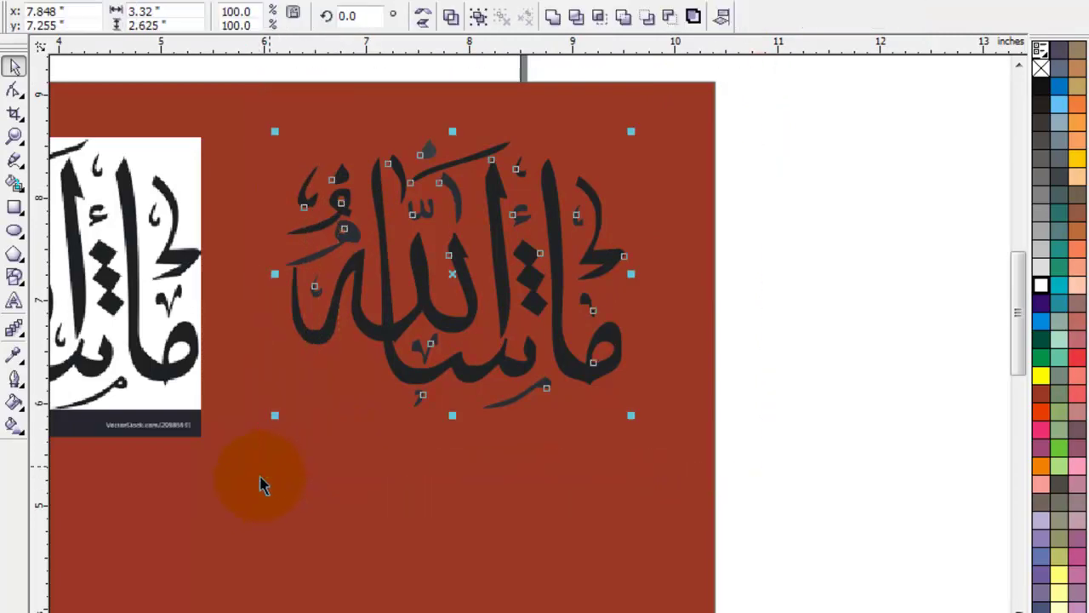
click(547, 17)
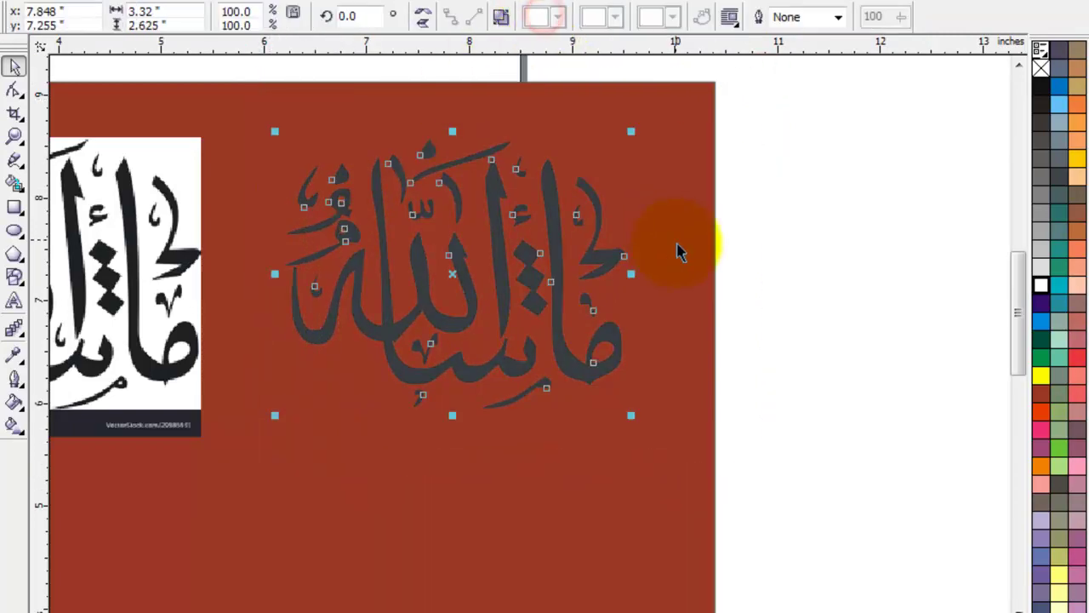
click(1041, 285)
click(890, 321)
Delete the original black picture and move the white calligraphy into the top banner
scroll(506, 393, down, 3)
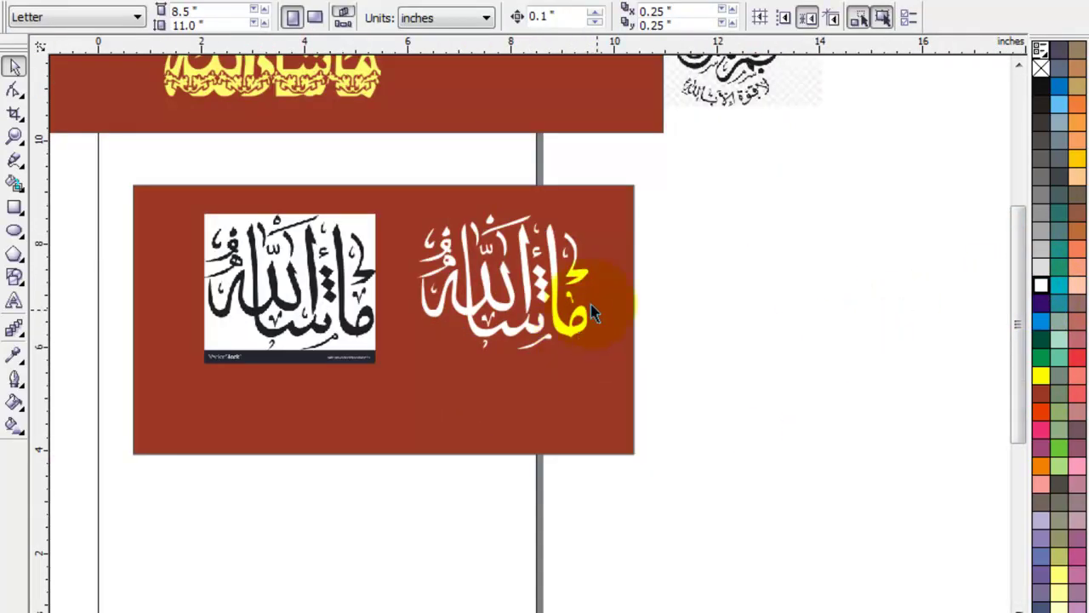
click(289, 290)
key(shift+Page_Down)
key(Escape)
drag(513, 314, 521, 97)
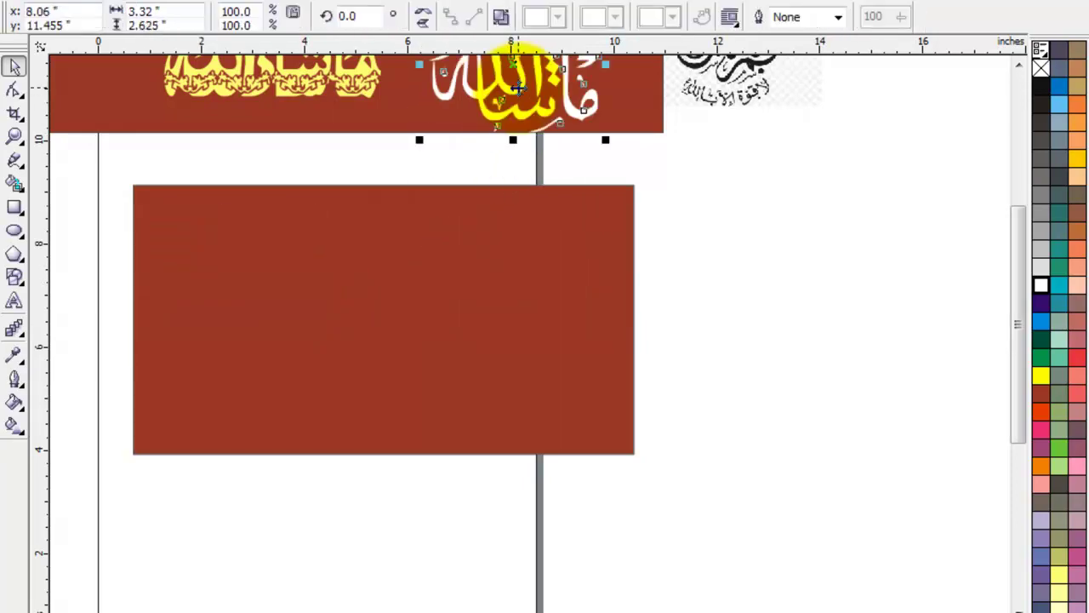
Bring the next black calligraphy picture onto the lower panel and zoom in on it
click(780, 176)
click(1017, 64)
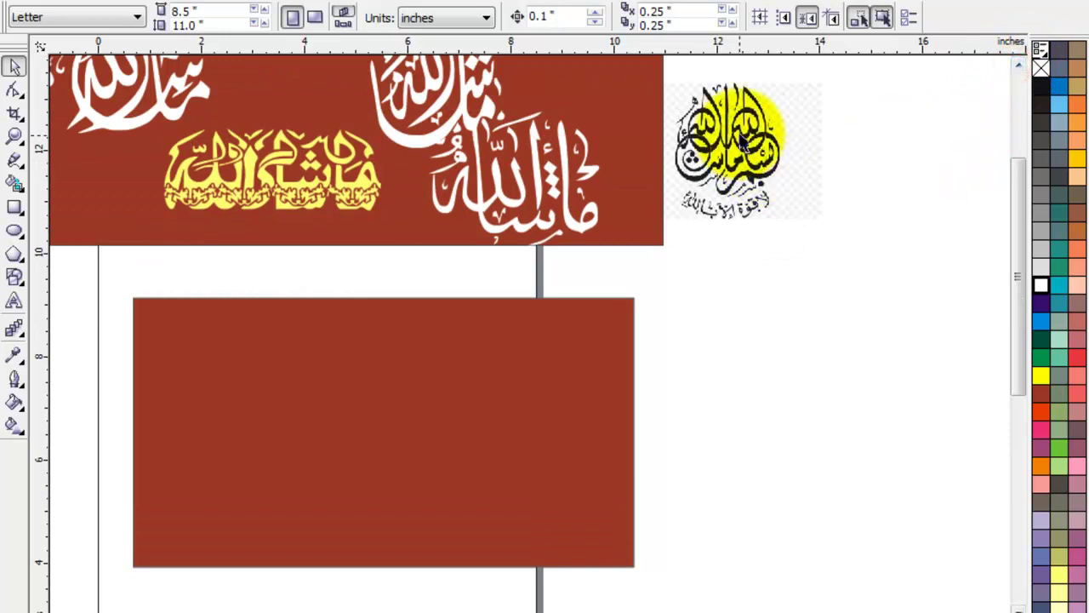
drag(725, 119, 285, 383)
key(z)
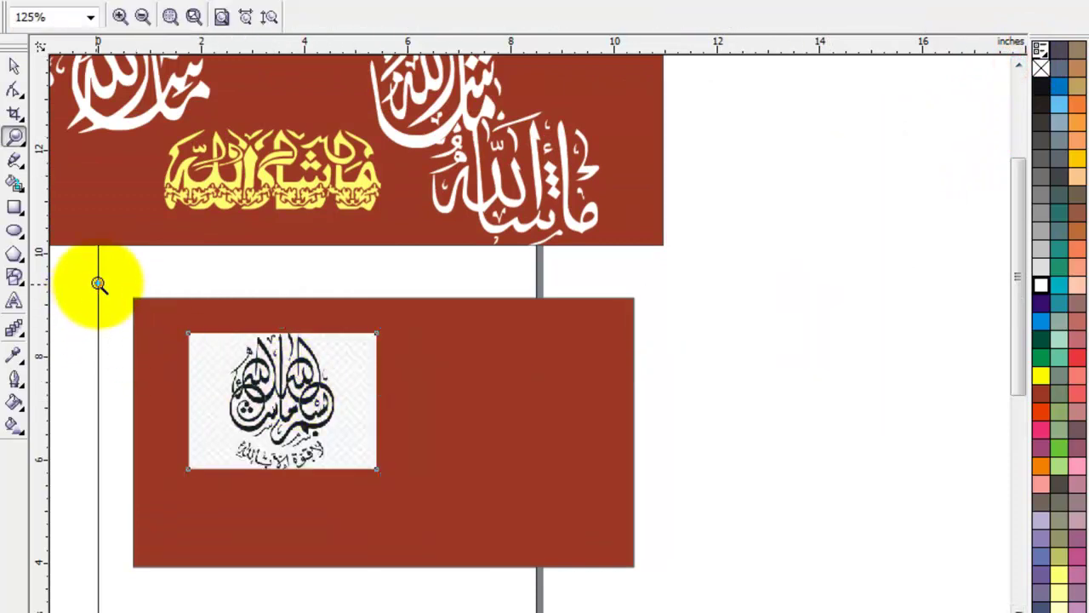
drag(97, 284, 706, 573)
click(13, 66)
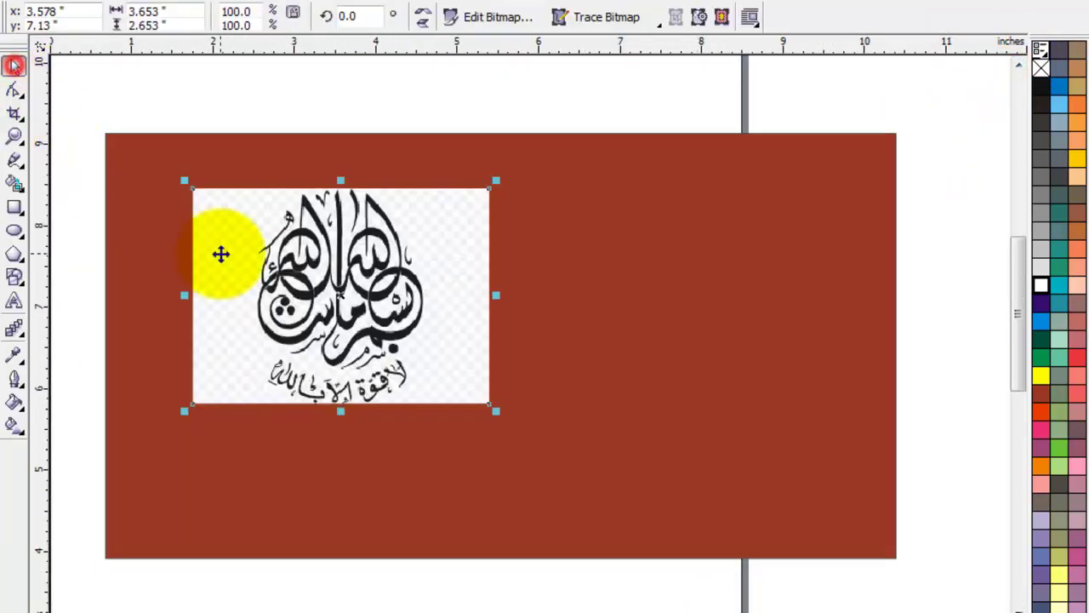
drag(359, 295, 294, 264)
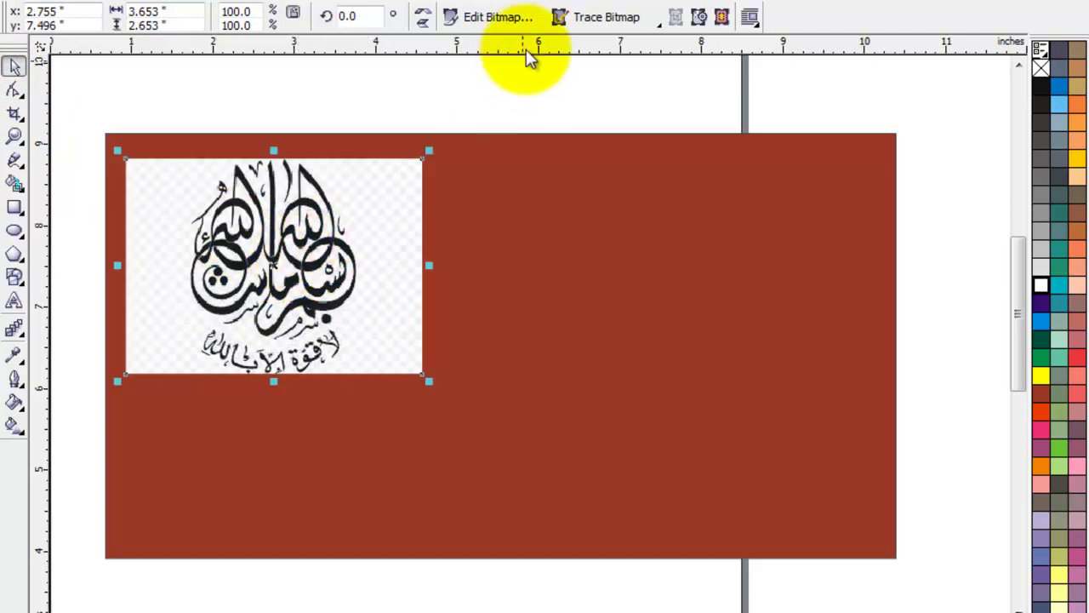
Trace the picture as a High Quality Image, then ungroup it and select a stray piece
click(654, 18)
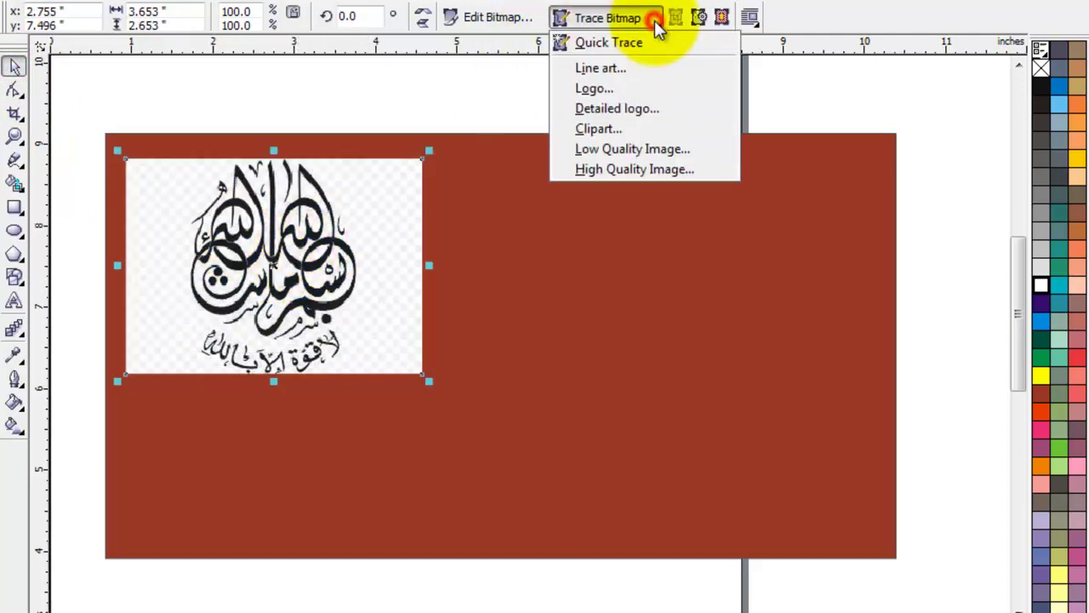
click(628, 168)
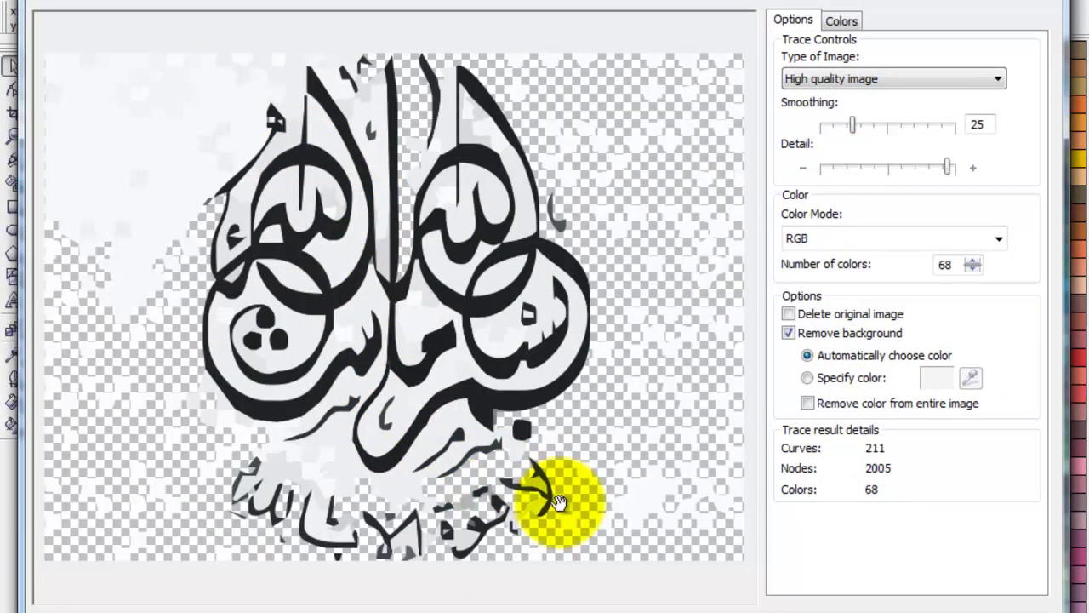
click(824, 605)
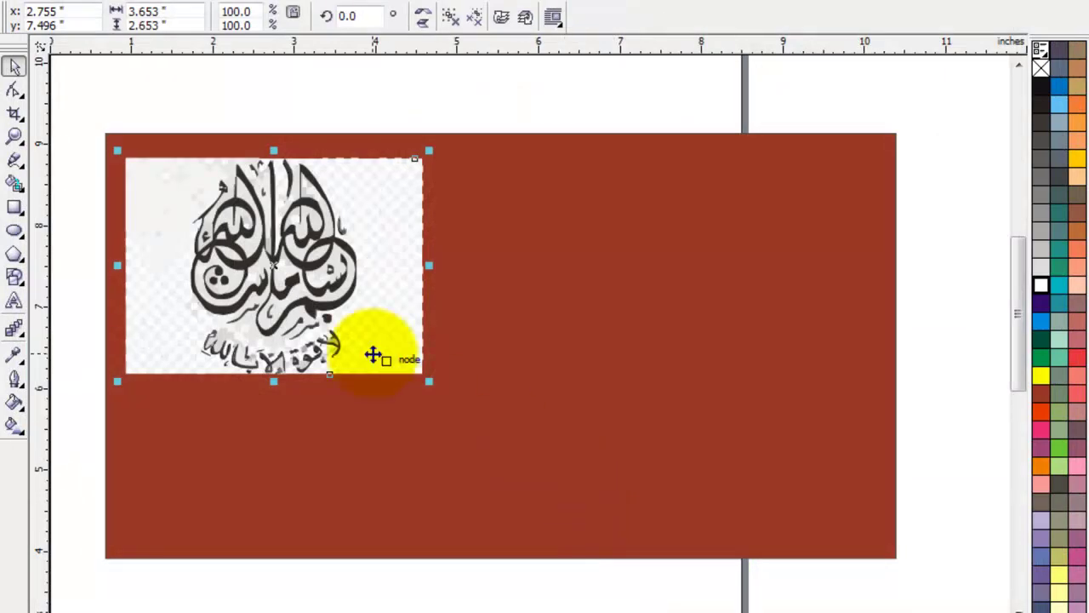
click(450, 17)
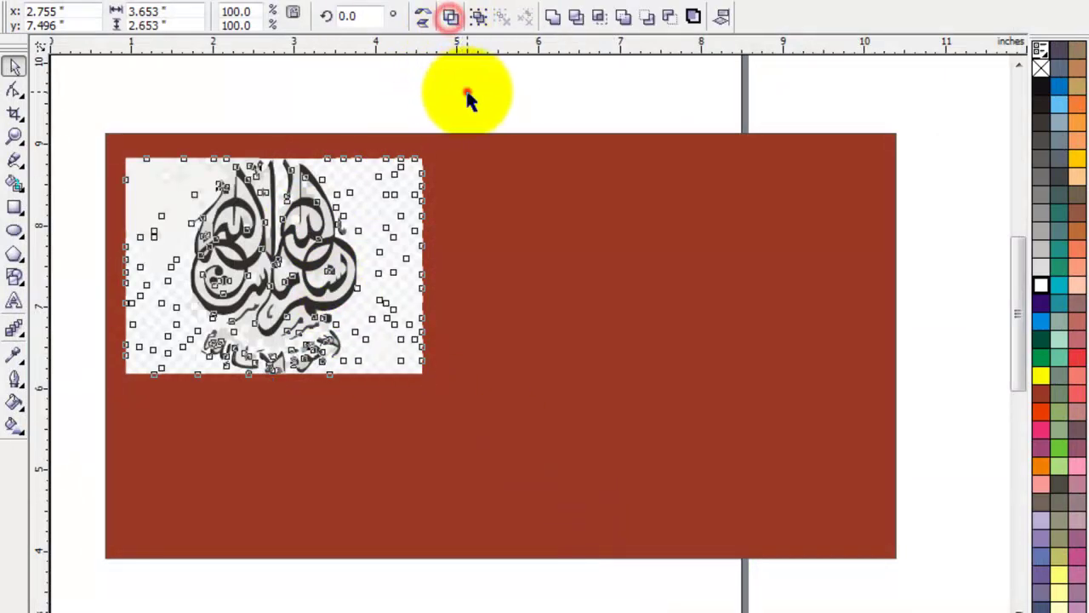
click(467, 93)
drag(383, 191, 471, 149)
click(470, 149)
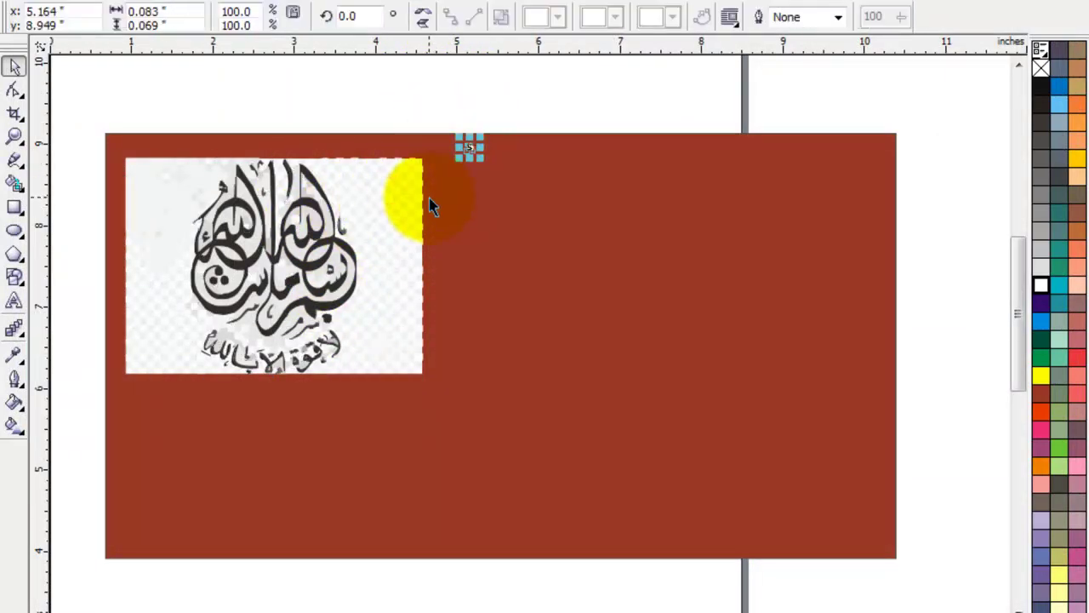
Move the traced calligraphy to the right of the original and zoom in on it
drag(375, 281, 686, 325)
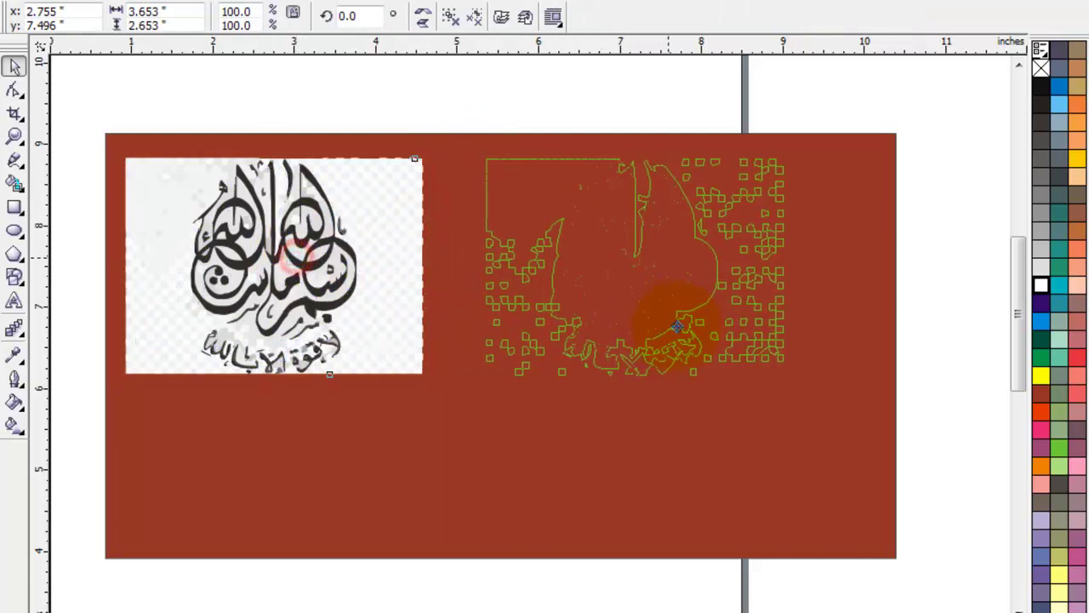
click(467, 95)
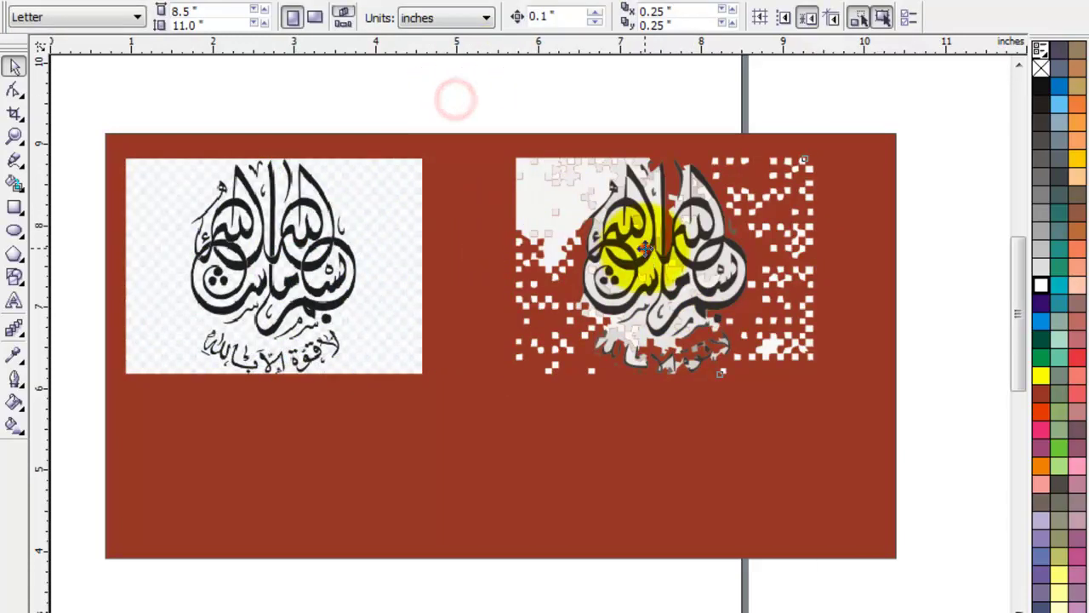
click(640, 245)
click(488, 111)
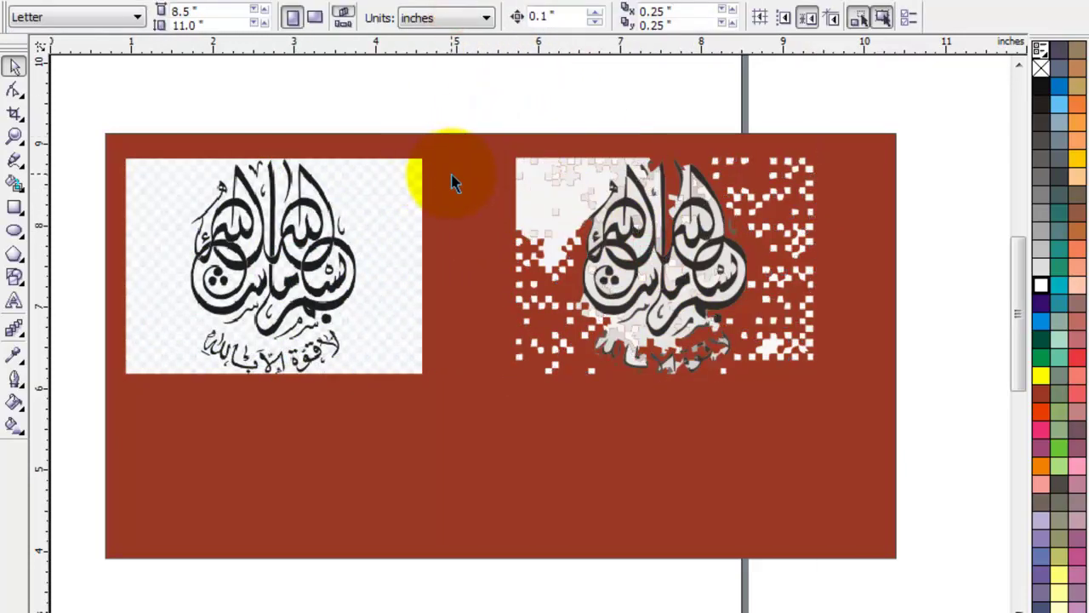
key(z)
drag(460, 112, 894, 433)
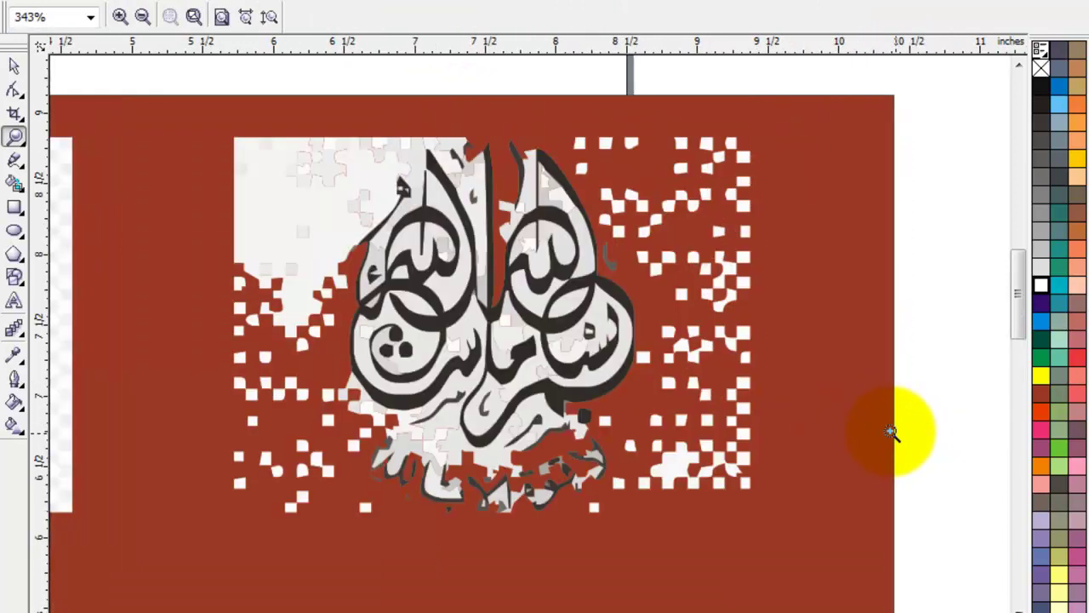
Delete the stray white squares around the trace and the large white background shape
click(13, 66)
mouse_move(915, 76)
mouse_down()
mouse_move(755, 380)
mouse_move(634, 528)
mouse_up()
key(Delete)
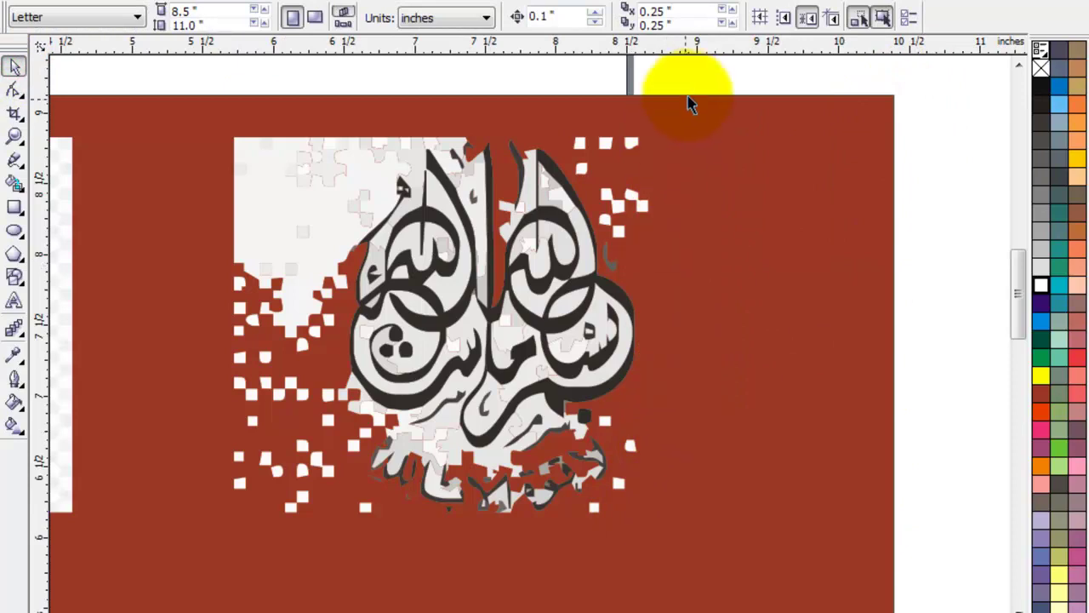
drag(644, 206, 572, 245)
key(Delete)
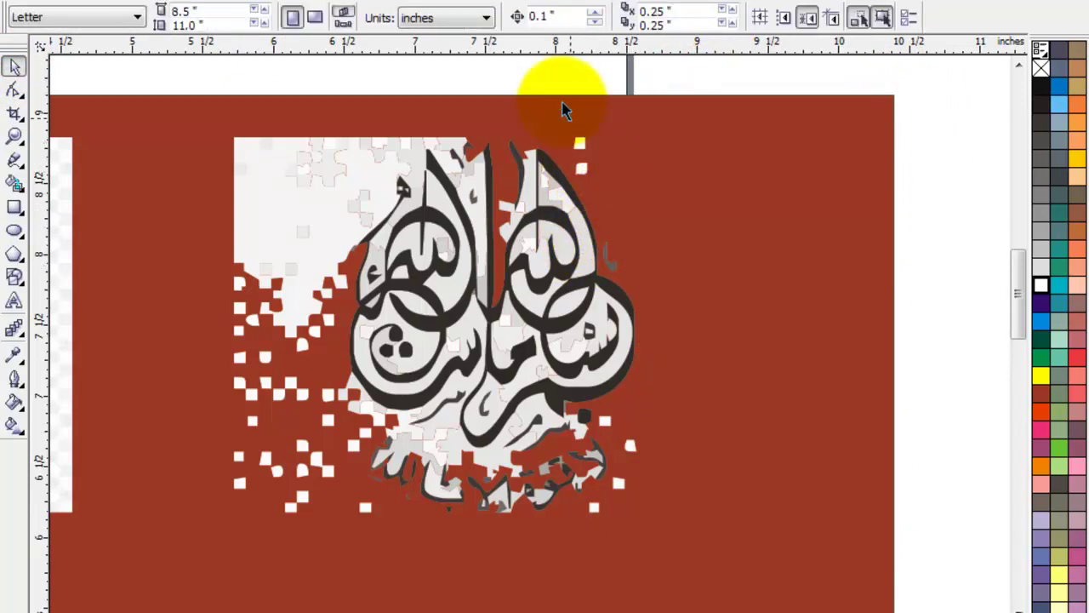
mouse_move(555, 79)
mouse_down()
mouse_move(601, 197)
mouse_move(623, 206)
mouse_up()
key(Delete)
click(335, 173)
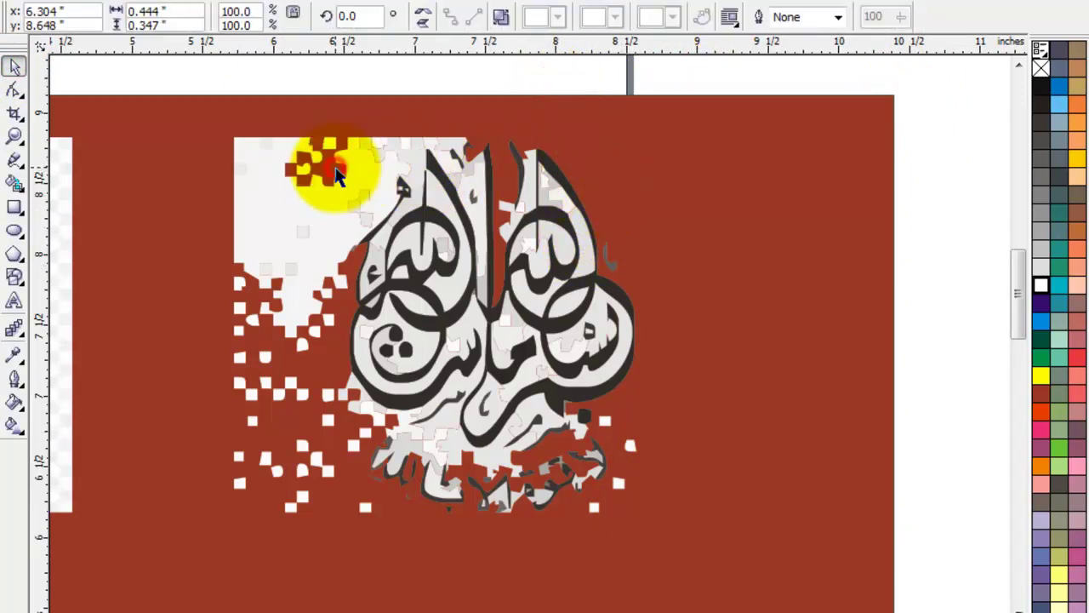
key(Delete)
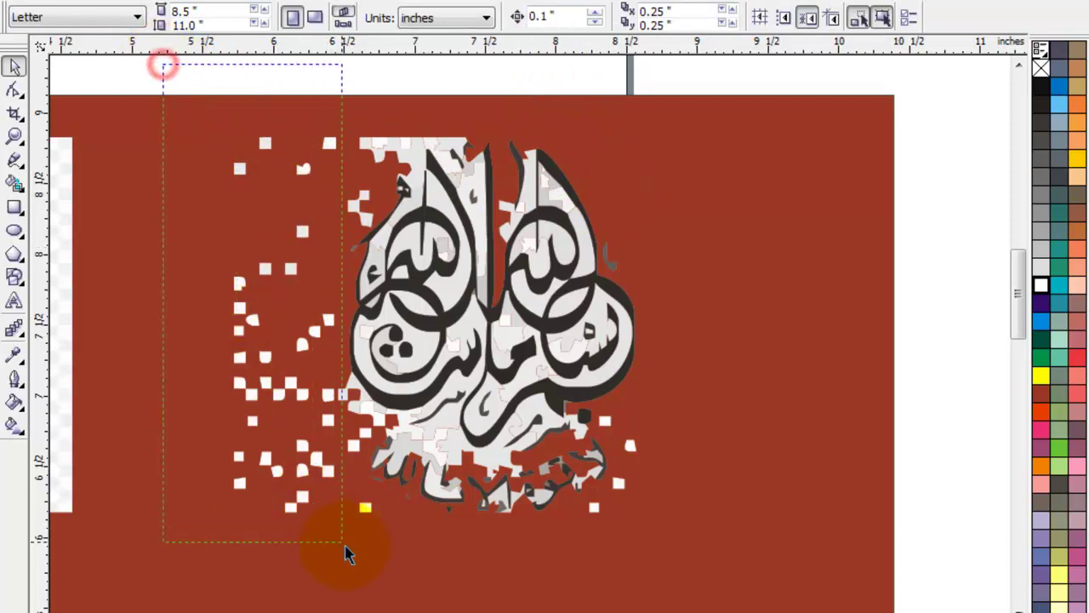
drag(372, 561, 372, 562)
key(Delete)
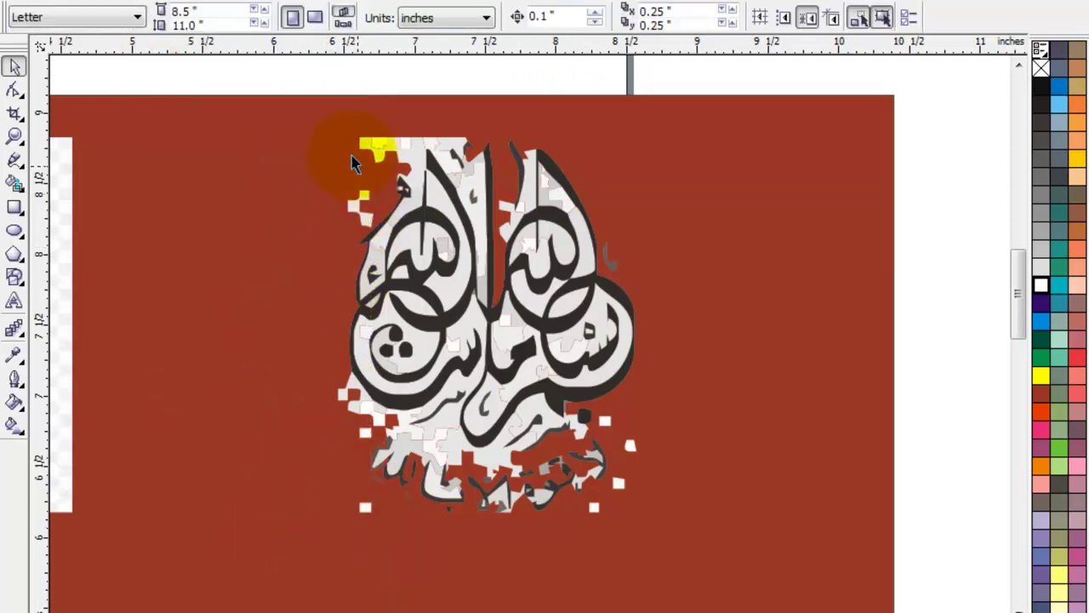
Delete the leftover small squares above the calligraphy
click(302, 96)
drag(298, 85, 387, 229)
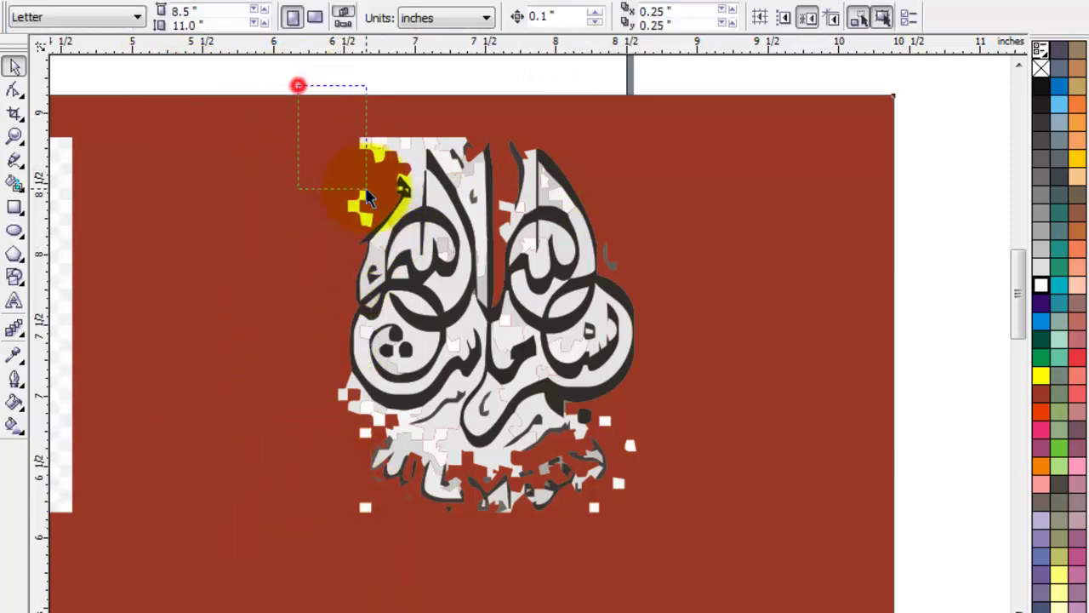
key(Delete)
drag(350, 169, 413, 194)
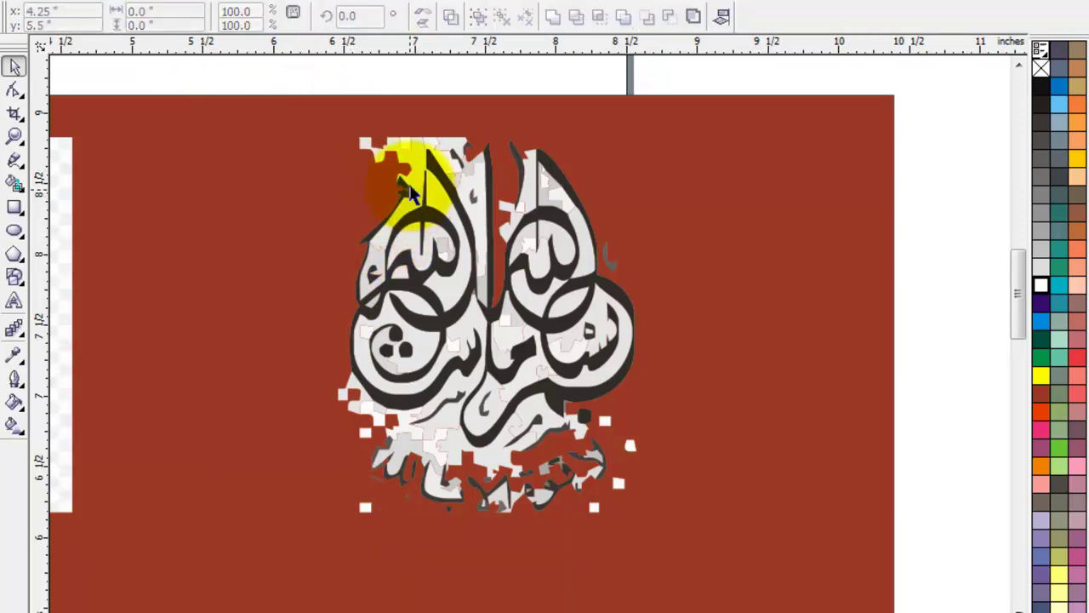
key(Delete)
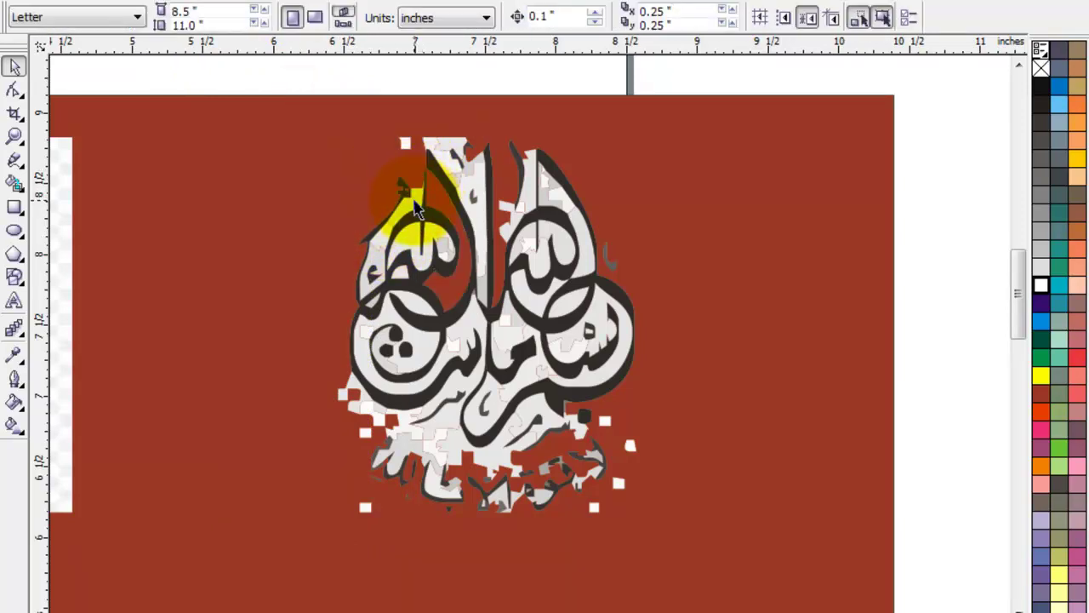
click(401, 244)
Zoom to the top of the lettering and delete light-grey pieces along the top and central stroke
key(z)
drag(316, 125, 619, 281)
click(13, 66)
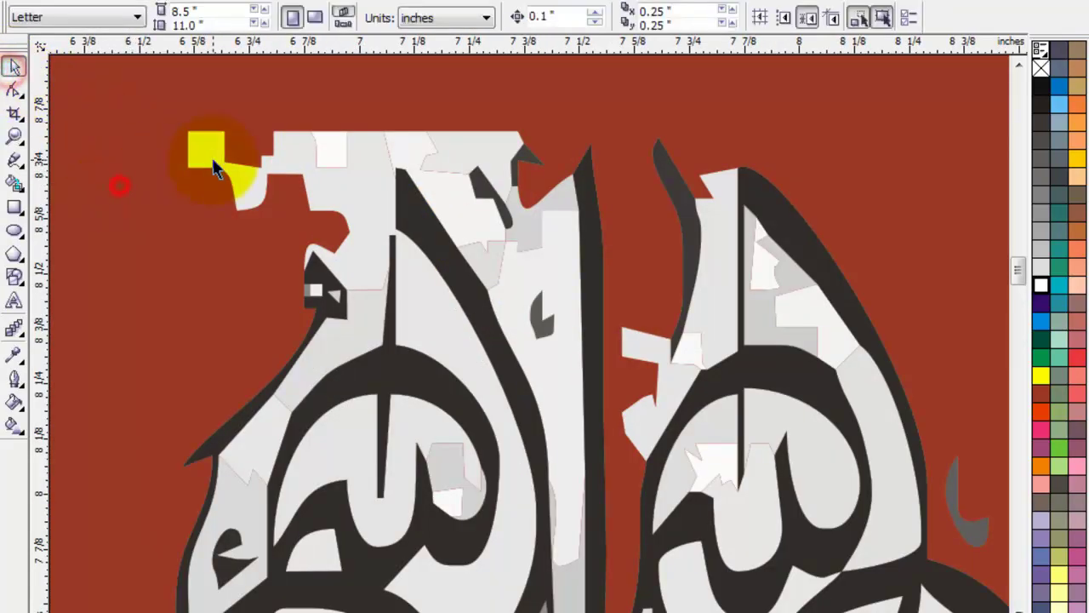
click(190, 138)
key(Delete)
click(425, 163)
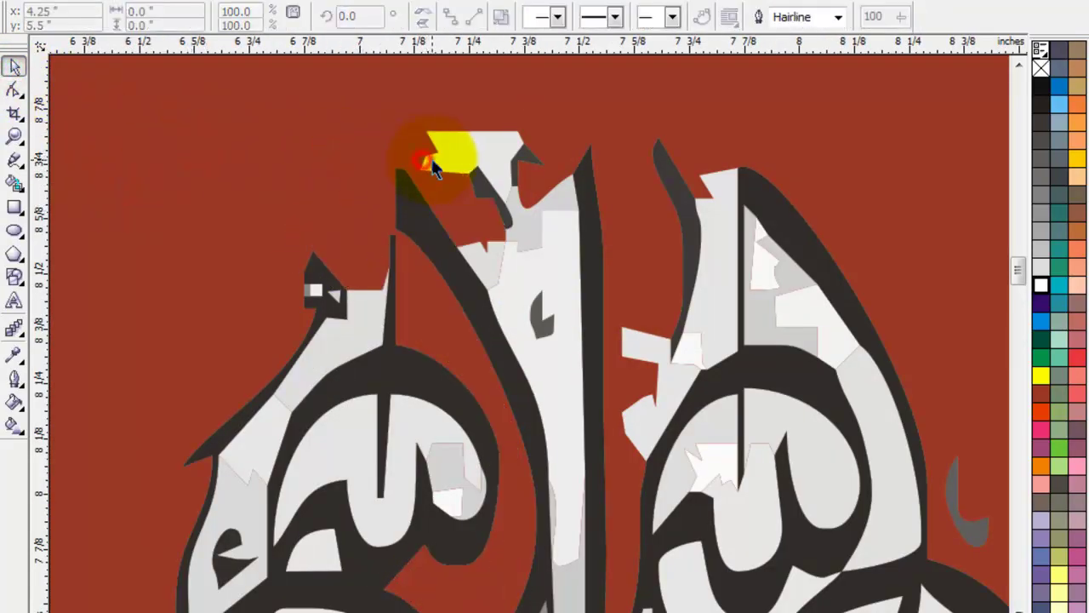
key(Delete)
click(521, 247)
key(Delete)
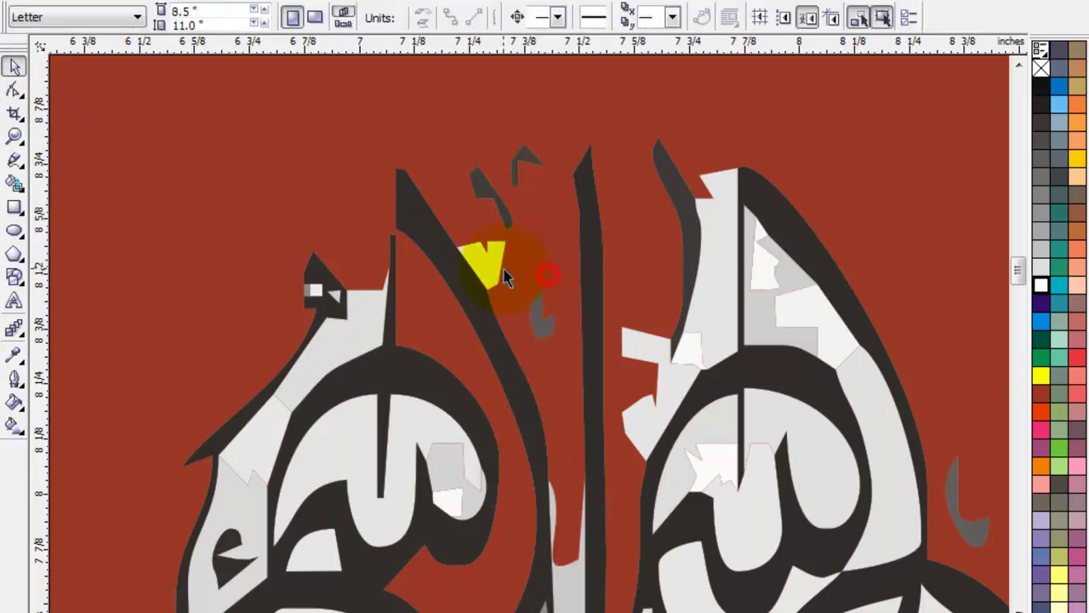
click(506, 279)
key(Delete)
Delete the grey fragments in and around the left loop
click(341, 314)
key(Delete)
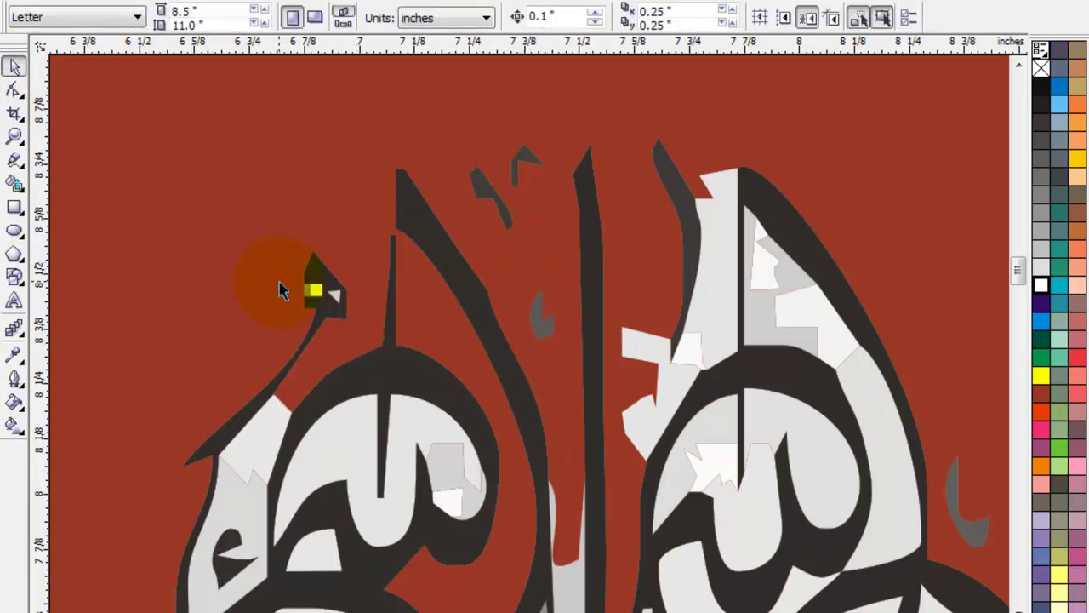
click(362, 308)
key(Delete)
click(349, 425)
key(Delete)
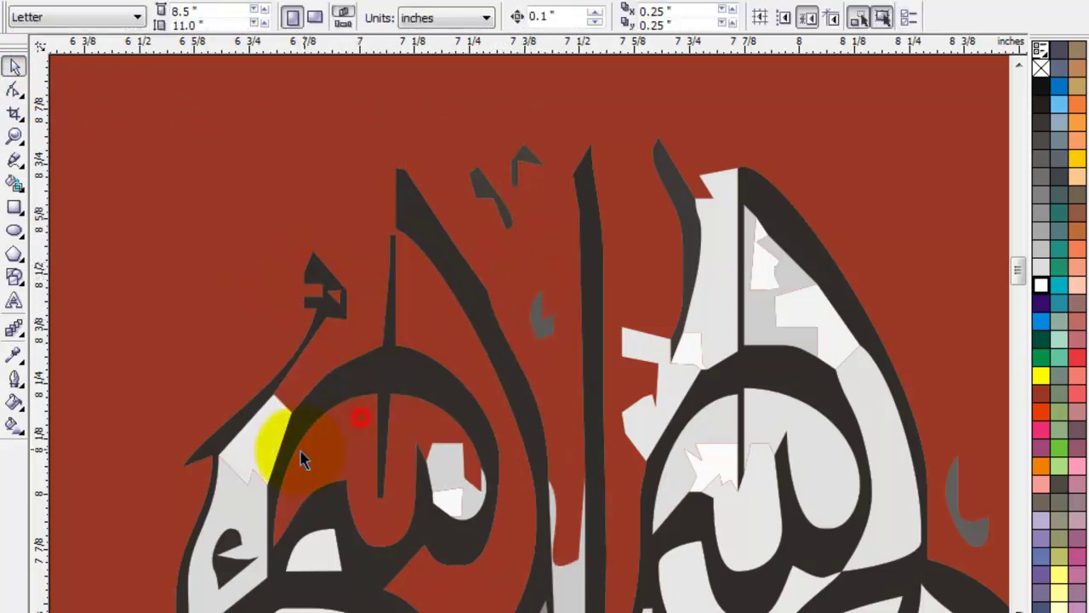
click(242, 492)
key(Delete)
click(457, 474)
key(Delete)
click(455, 494)
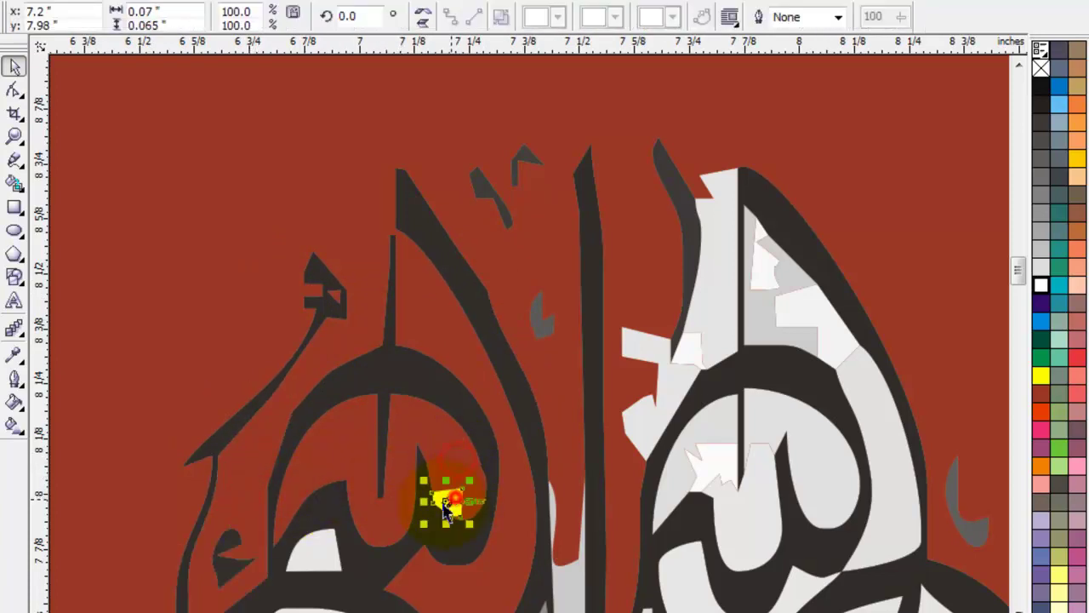
key(Delete)
click(311, 551)
key(Delete)
Delete the light fill pieces inside the right letter and its loop
click(670, 375)
key(Delete)
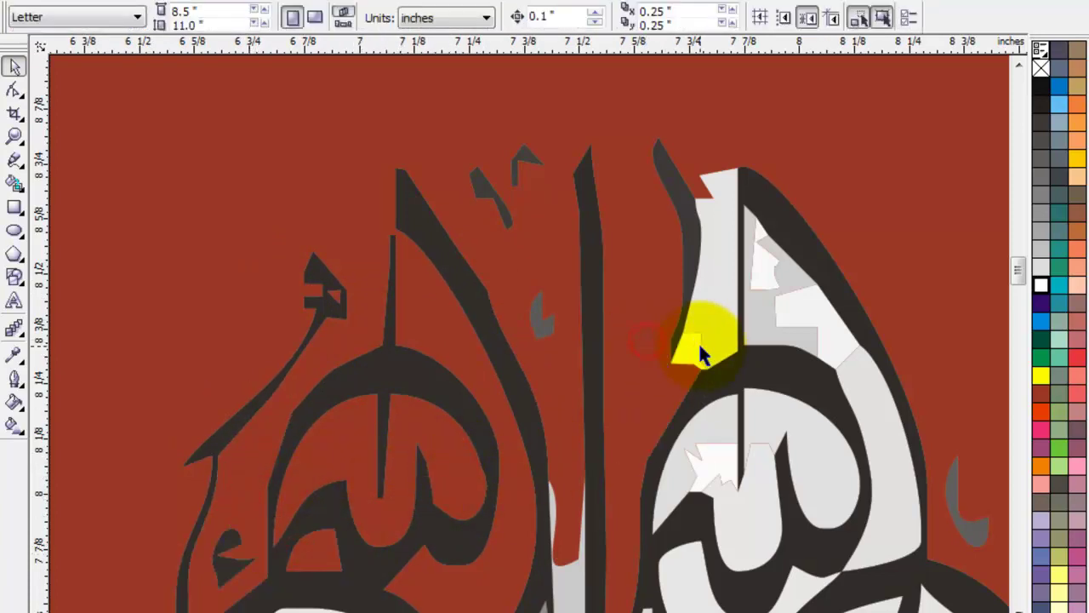
click(713, 315)
key(Delete)
click(761, 275)
key(Delete)
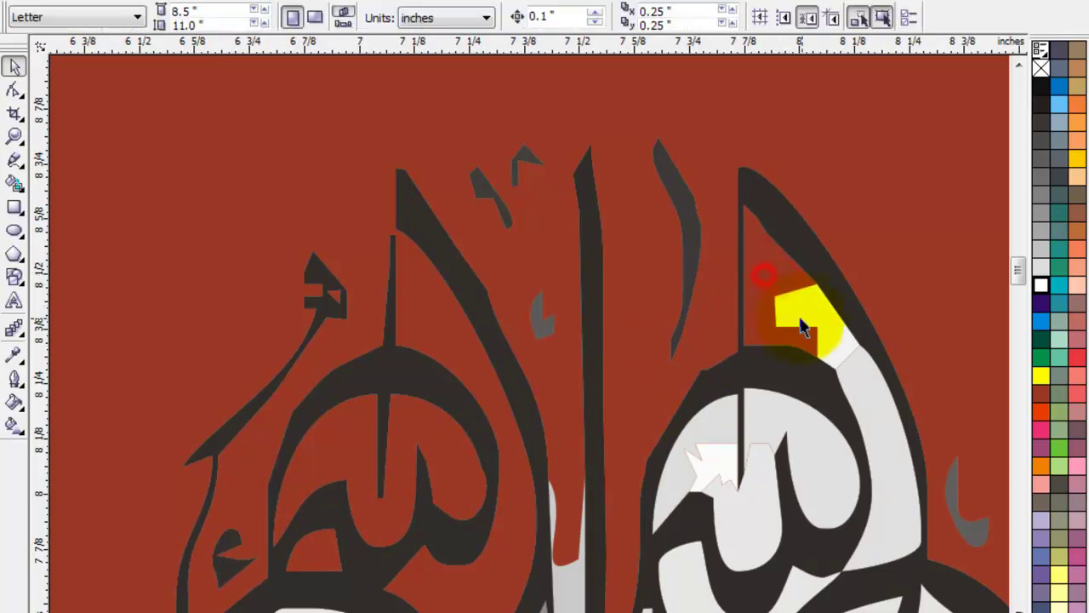
click(805, 312)
key(Delete)
click(860, 404)
key(Delete)
click(810, 459)
key(Delete)
click(754, 481)
key(Delete)
click(700, 451)
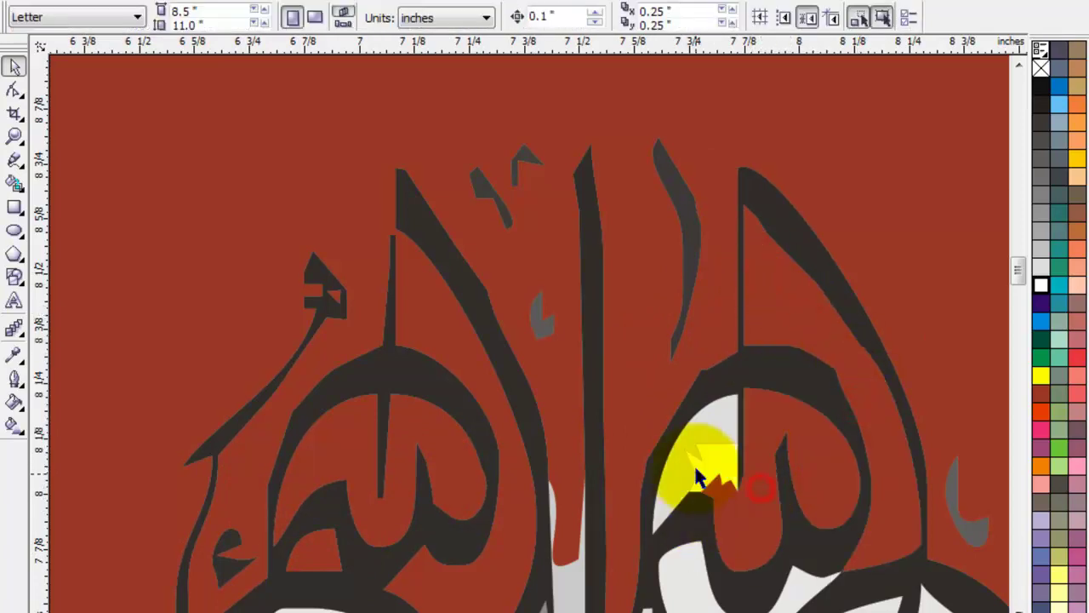
key(Delete)
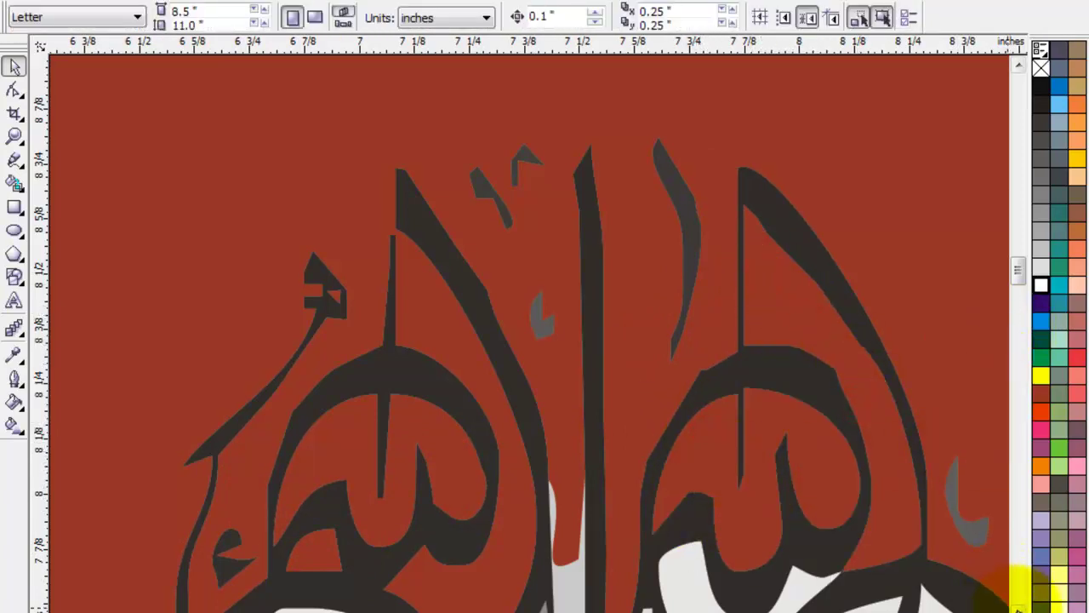
Delete the large light-grey shape, crescent and yellow-tinted shape behind the lower letters
scroll(1018, 594, down, 5)
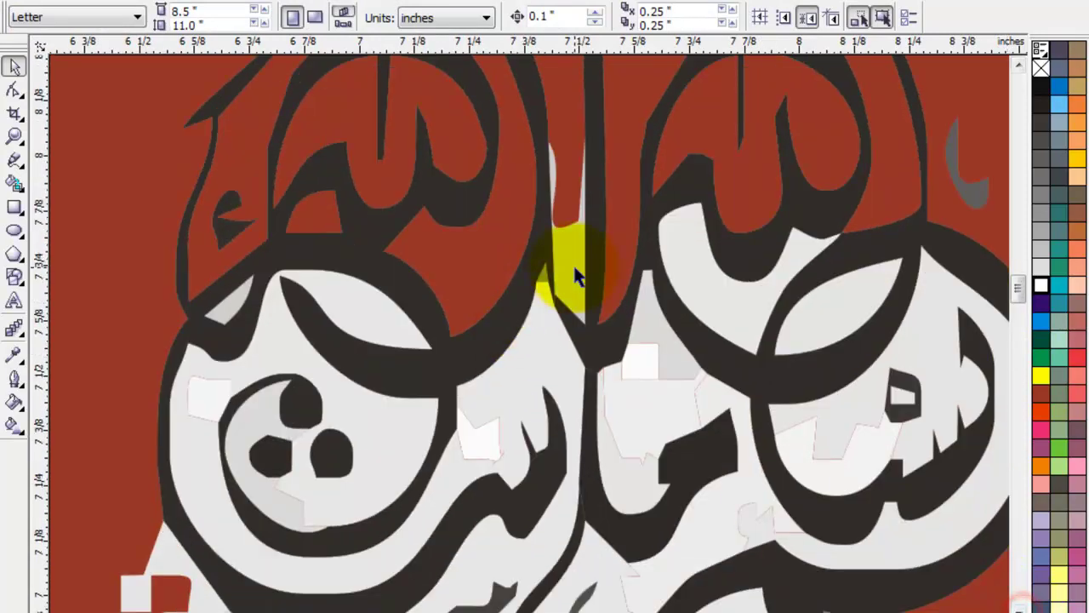
click(581, 332)
key(Delete)
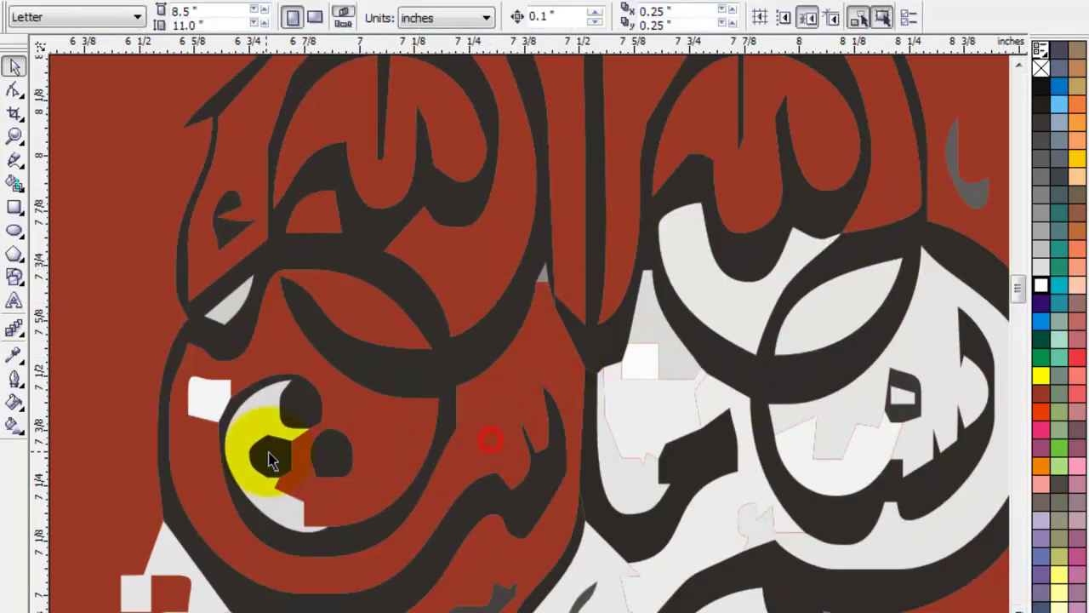
key(Delete)
key(Delete)
click(228, 304)
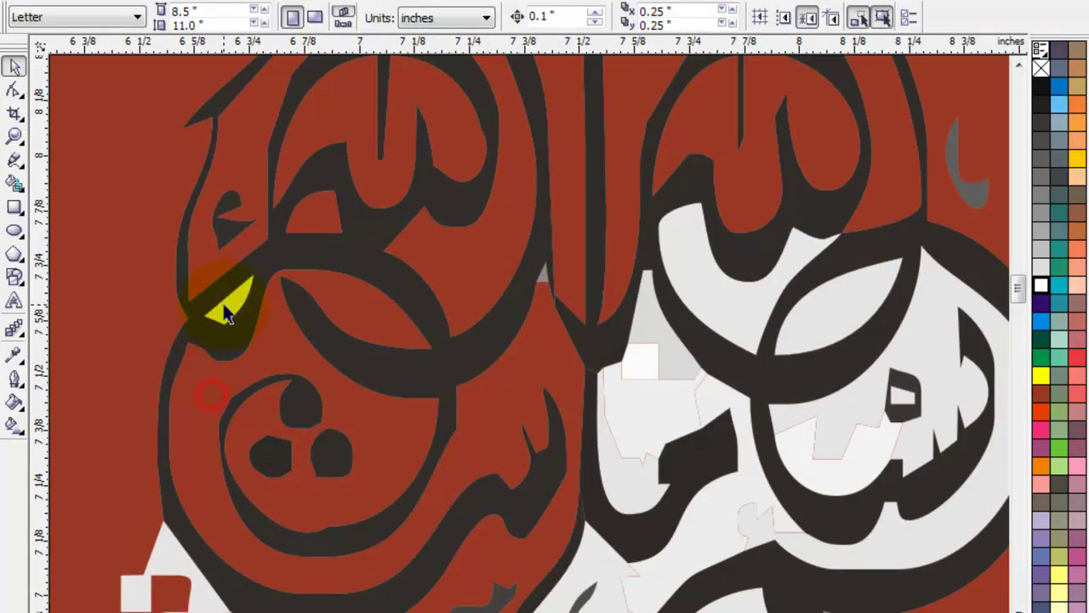
key(Delete)
click(534, 304)
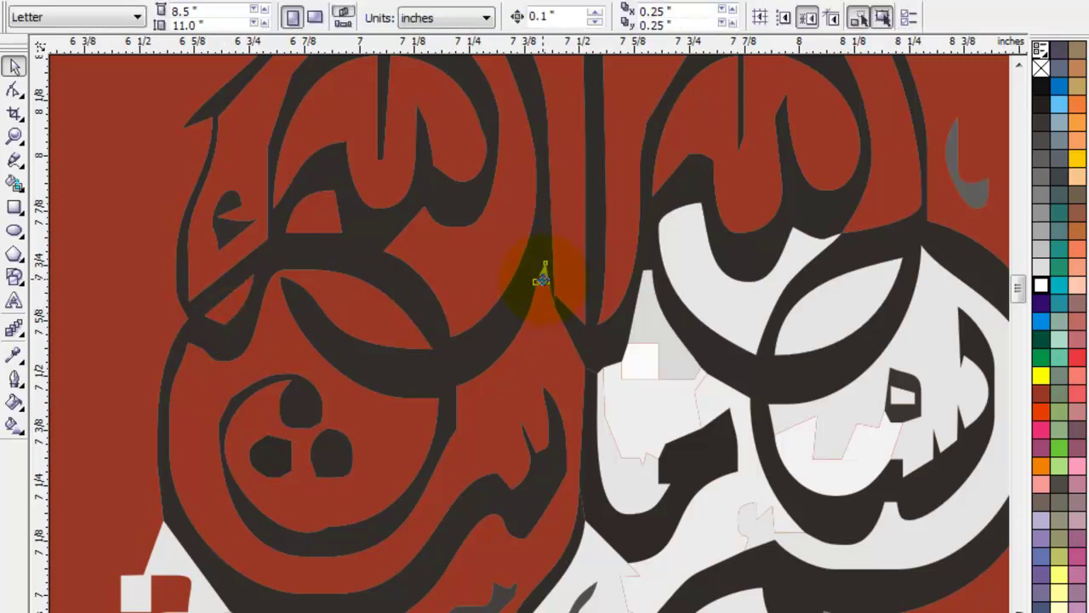
click(542, 276)
Delete the light-grey fragments along the right side of the lettering
key(Delete)
click(645, 376)
key(Delete)
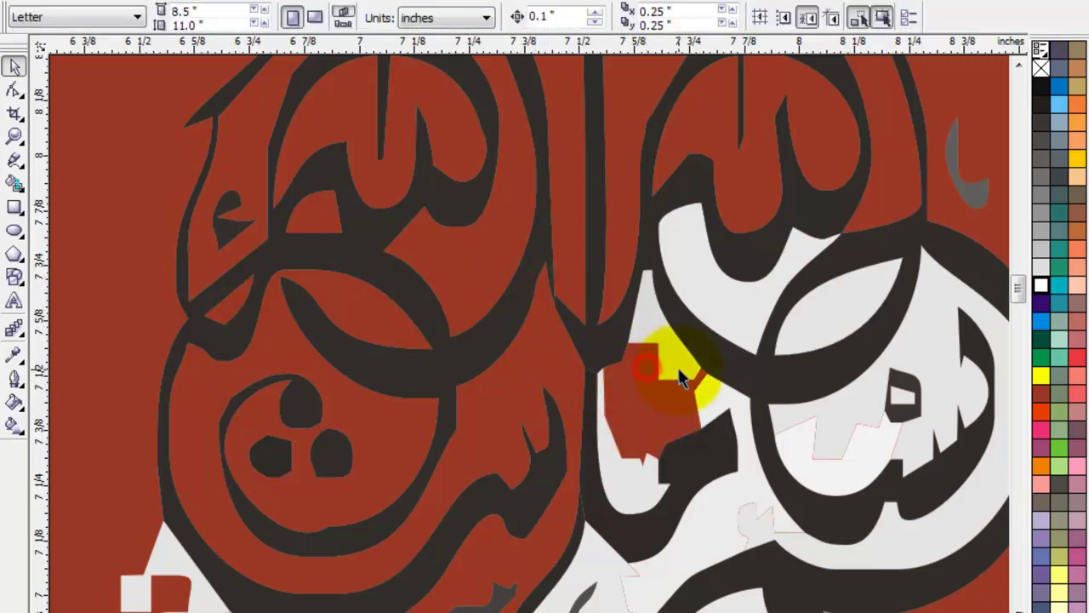
click(734, 300)
key(Delete)
click(830, 308)
key(Delete)
click(831, 416)
key(Delete)
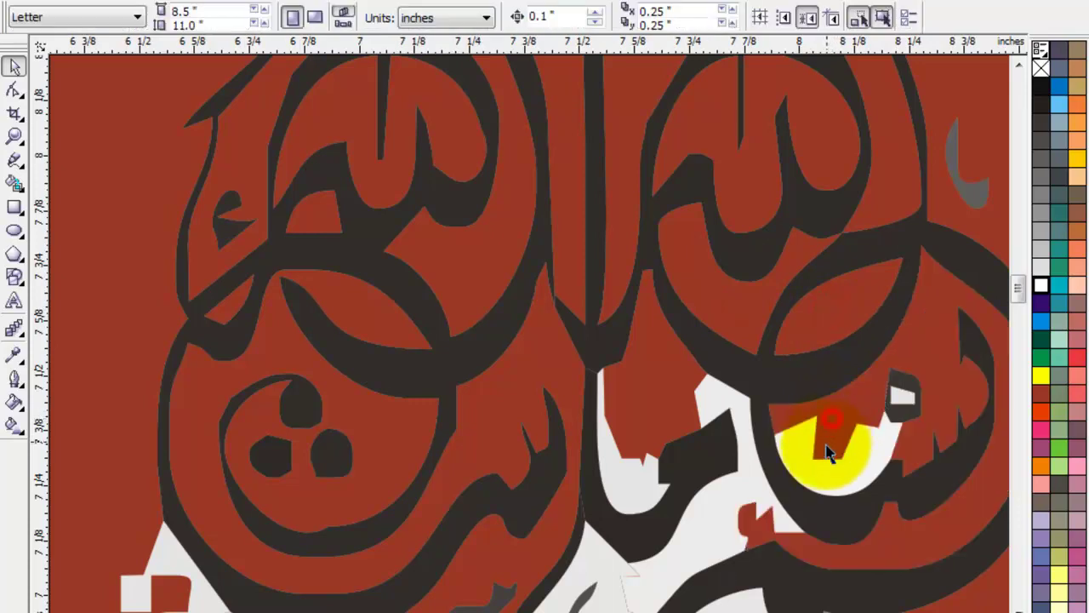
Delete the large right-hand light-grey shape and the leftovers below the letters
key(Delete)
click(900, 393)
key(Delete)
click(717, 392)
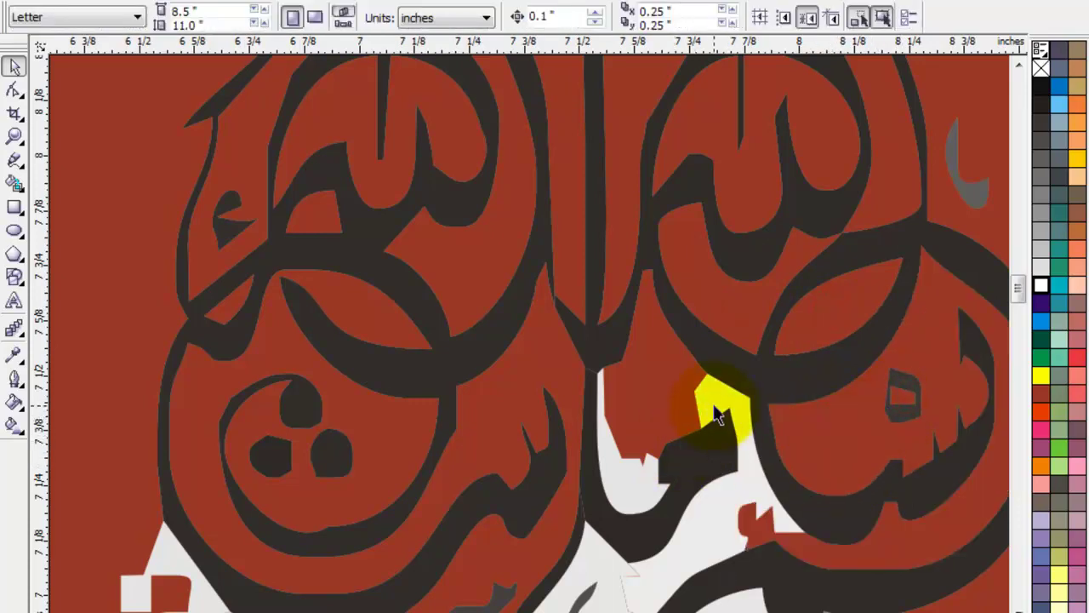
key(Delete)
key(Delete)
click(627, 474)
key(Delete)
click(596, 572)
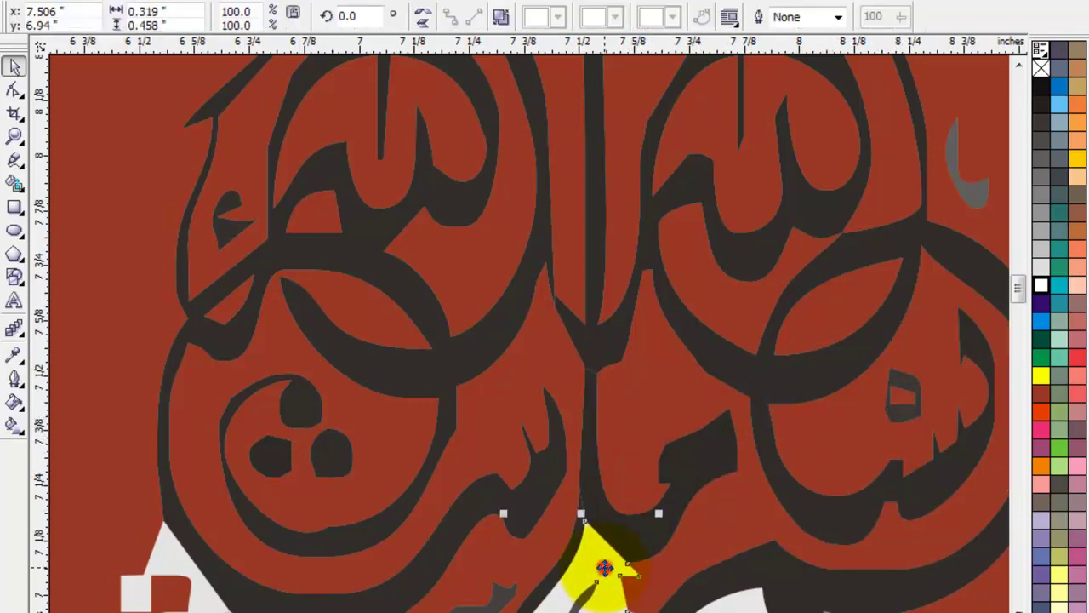
key(Delete)
key(Delete)
click(758, 597)
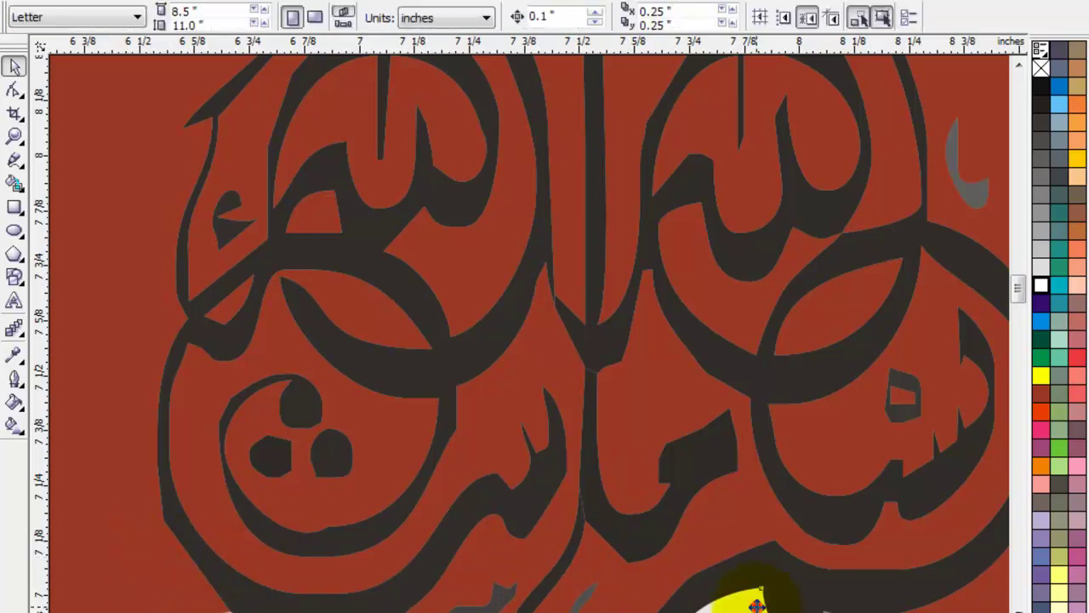
Delete the small white and grey fragments at the lower right
scroll(815, 558, down, 2)
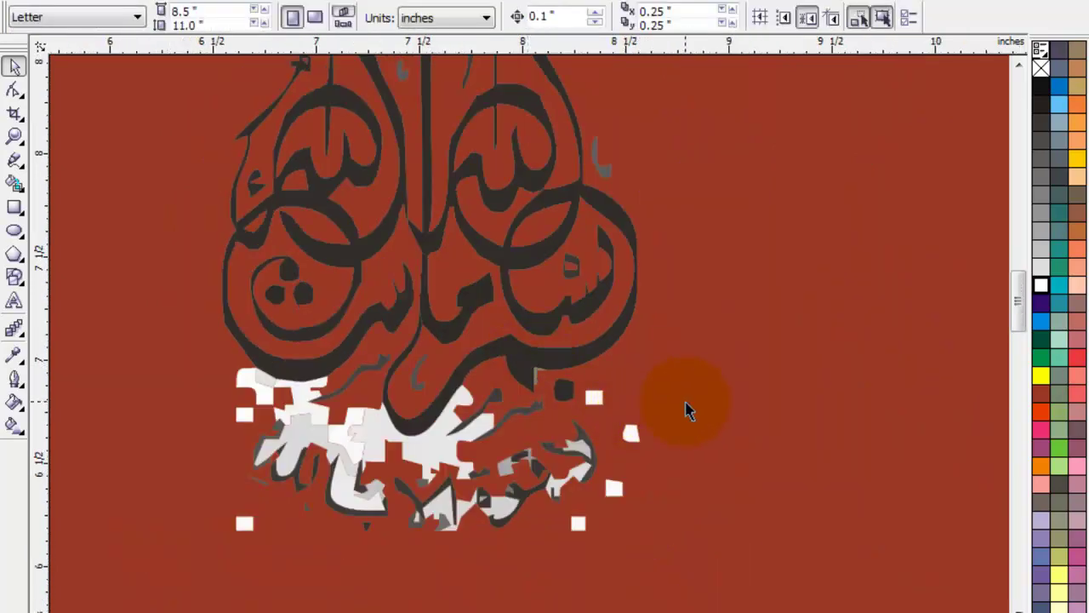
drag(572, 565, 576, 555)
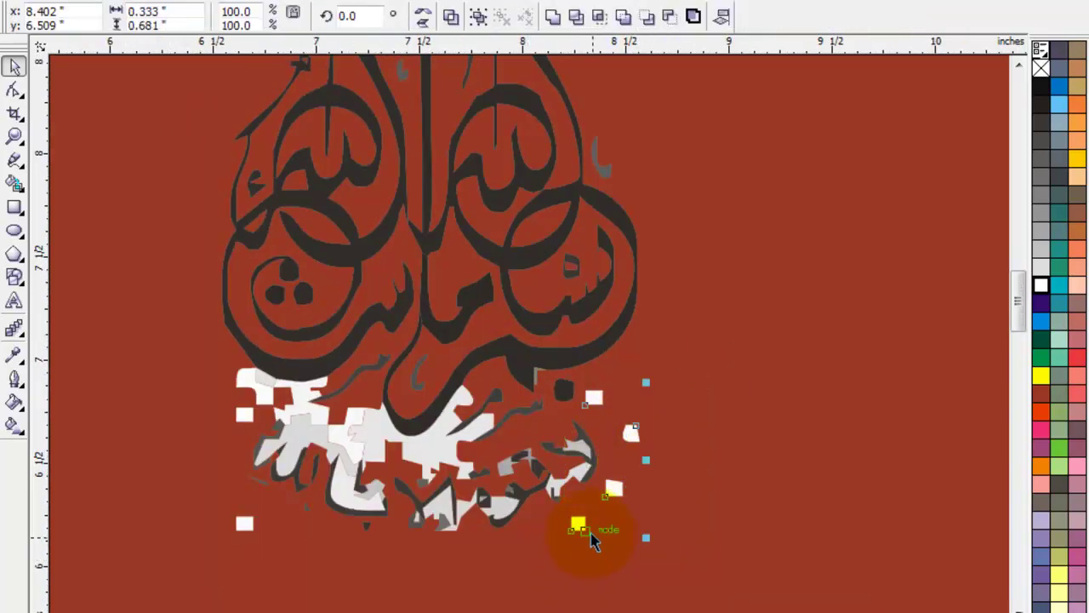
key(Delete)
click(577, 473)
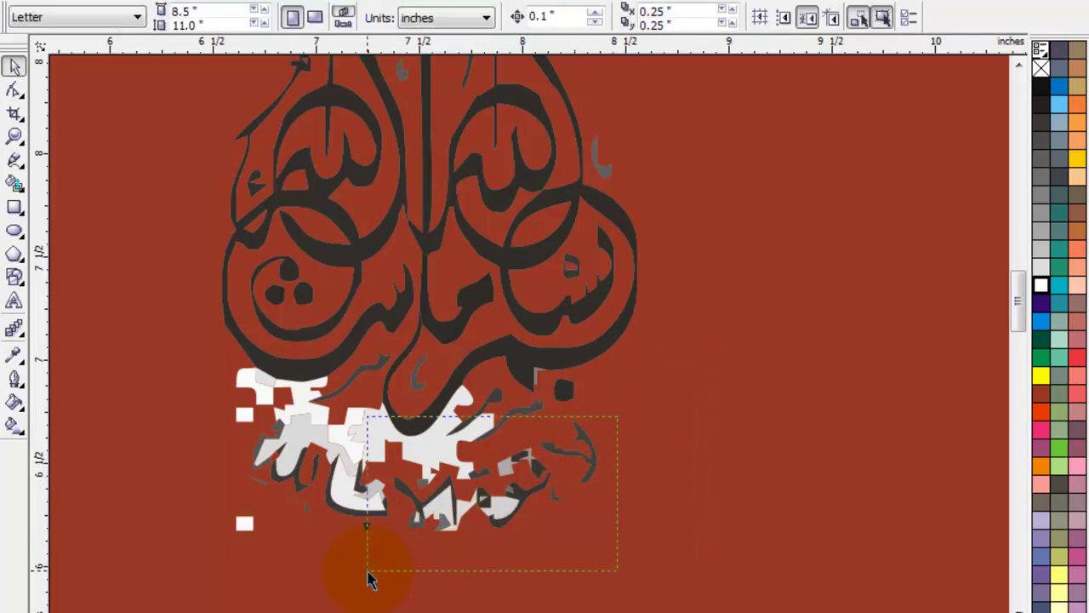
key(Delete)
Delete the remaining grey fragments under the letters and the small leftover at left
mouse_move(368, 579)
mouse_down()
mouse_move(366, 568)
mouse_move(418, 586)
mouse_up()
click(376, 436)
key(Delete)
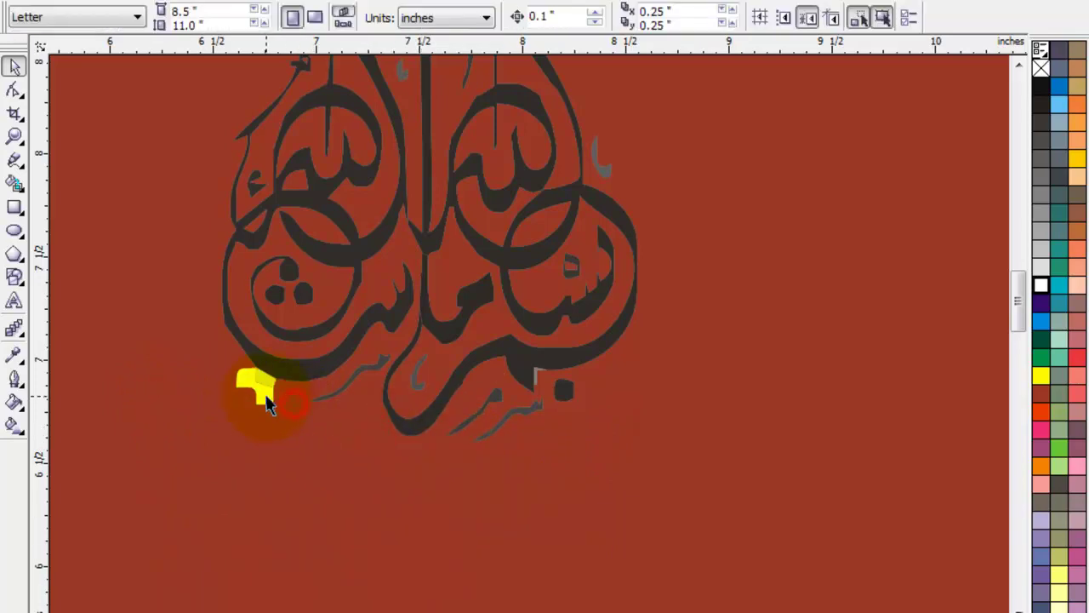
click(264, 385)
key(Delete)
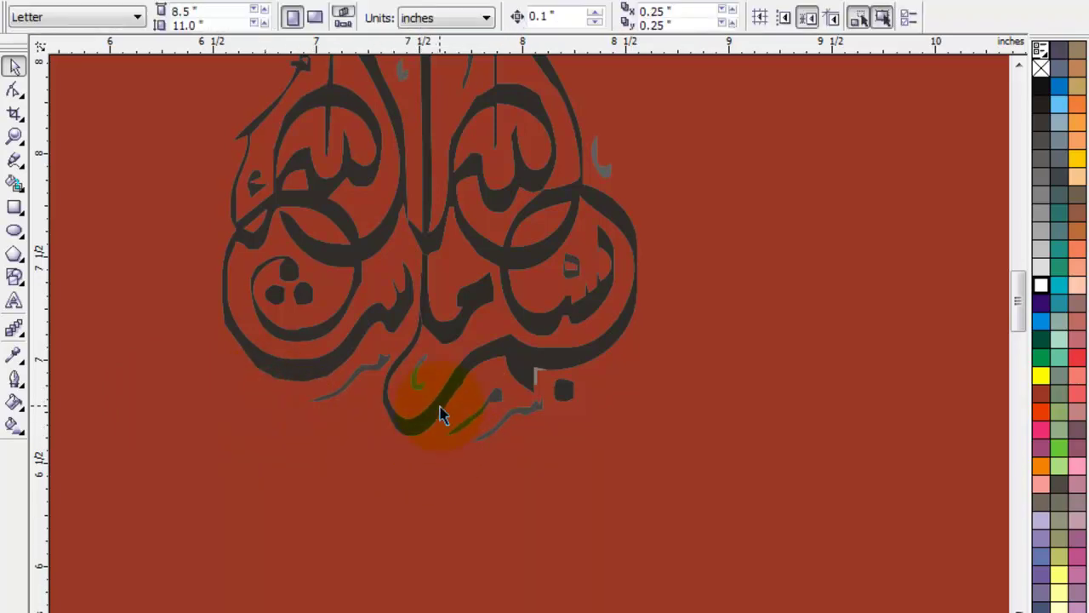
scroll(622, 315, down, 1)
drag(698, 80, 424, 430)
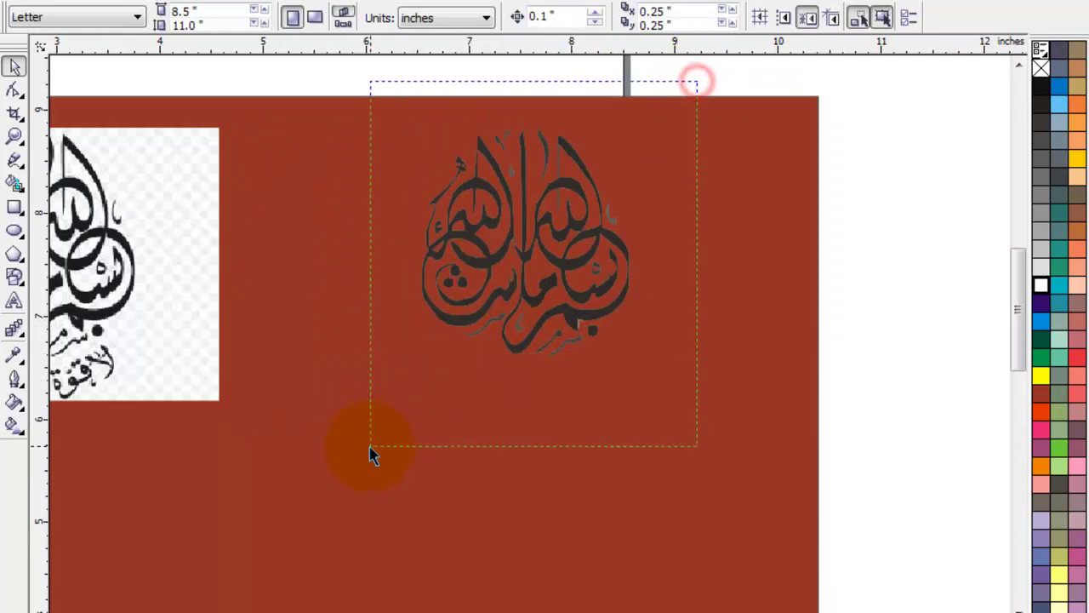
Combine the Bismillah into one yellow shape, delete its reference picture, and place it on the banner's left
click(554, 17)
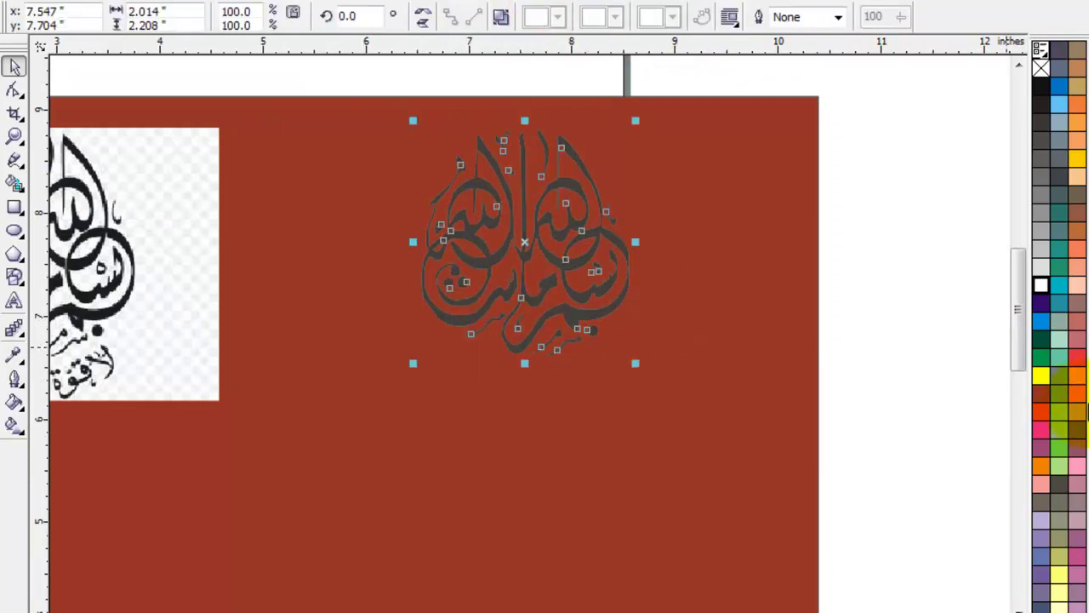
click(1039, 374)
scroll(651, 362, down, 1)
click(495, 446)
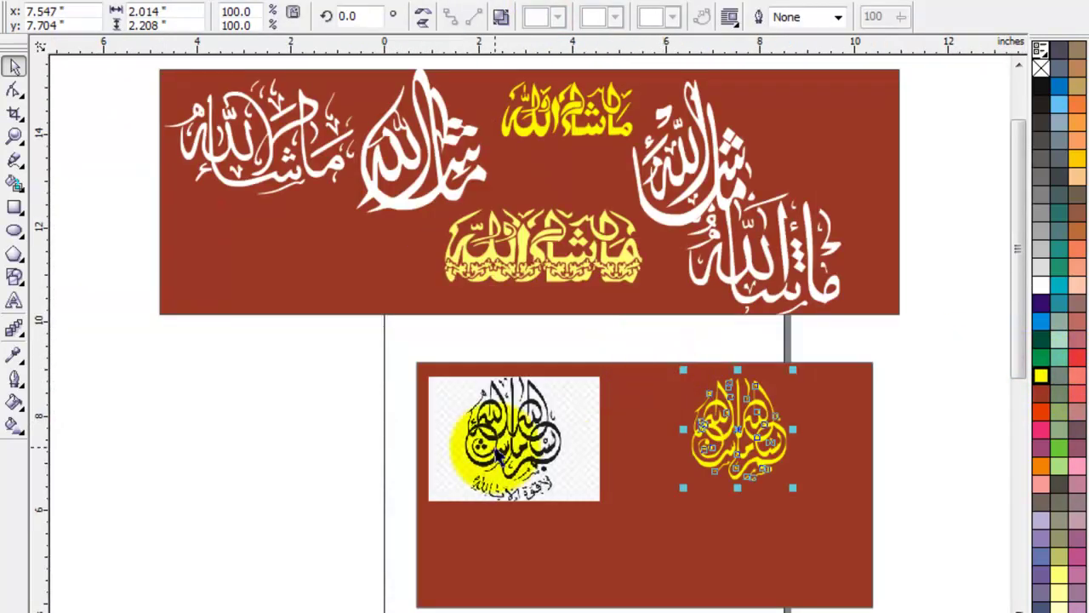
key(Delete)
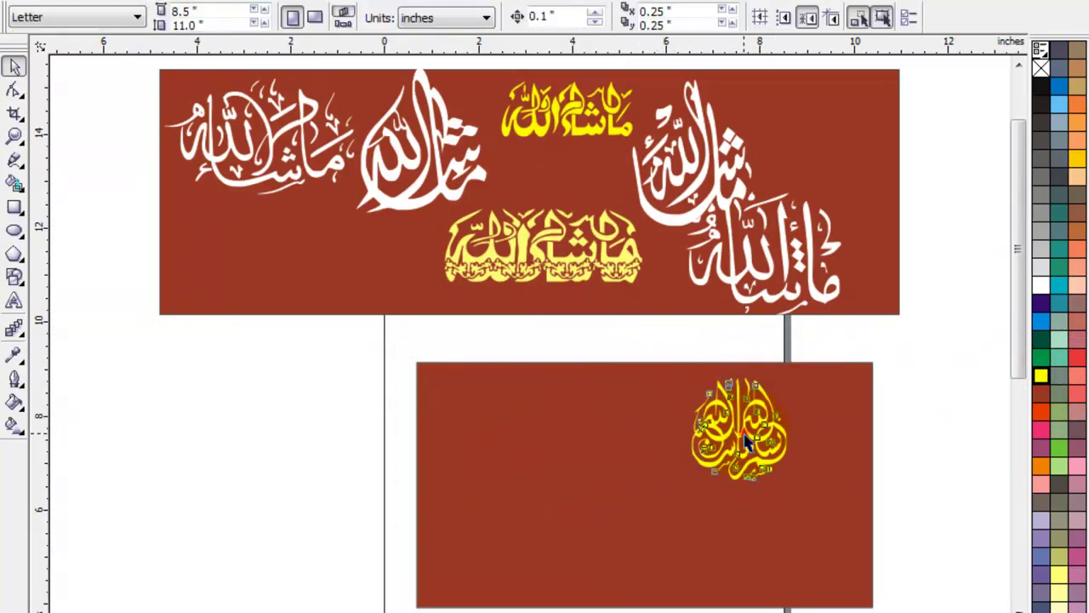
drag(747, 442, 328, 268)
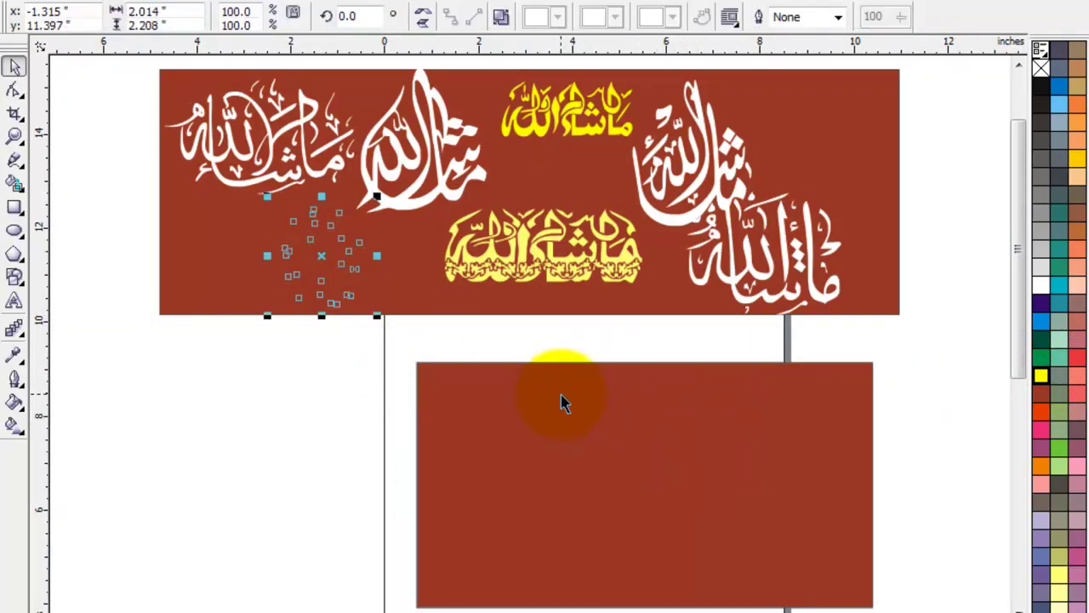
Unlock and delete the spare lower red rectangle
right_click(609, 407)
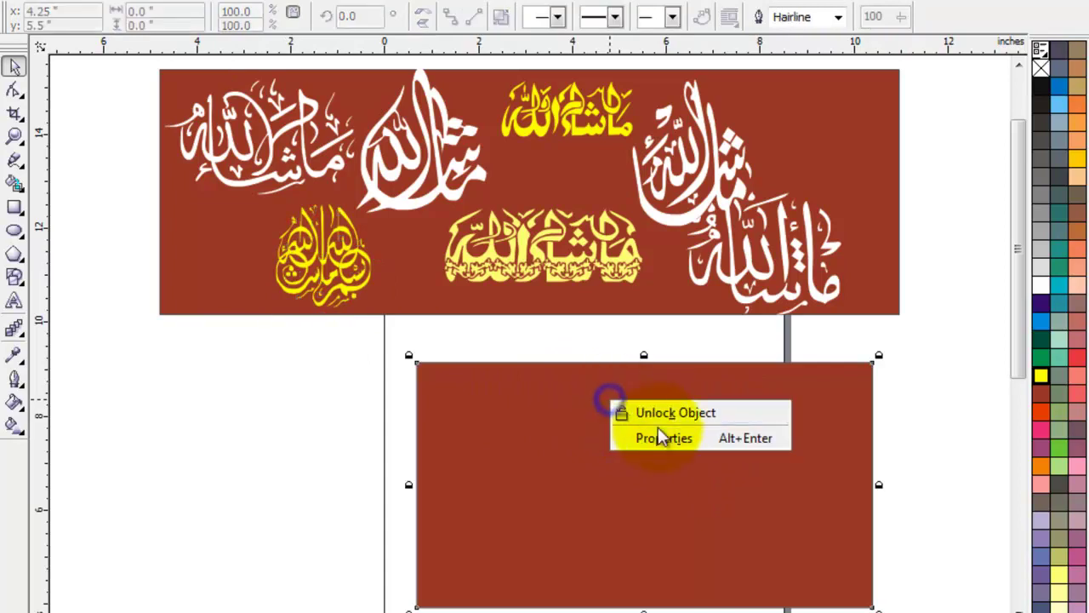
click(659, 414)
key(Delete)
key(F4)
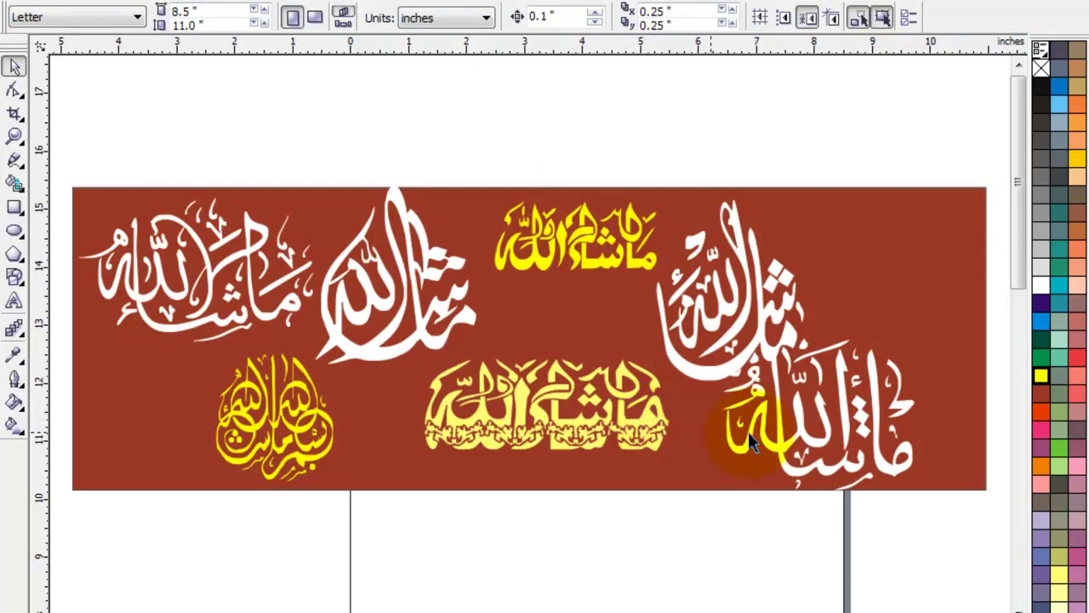
Reposition the pieces: Bismillah far left, ornamented yellow beside it, white pieces right and centre
drag(1016, 227, 1013, 254)
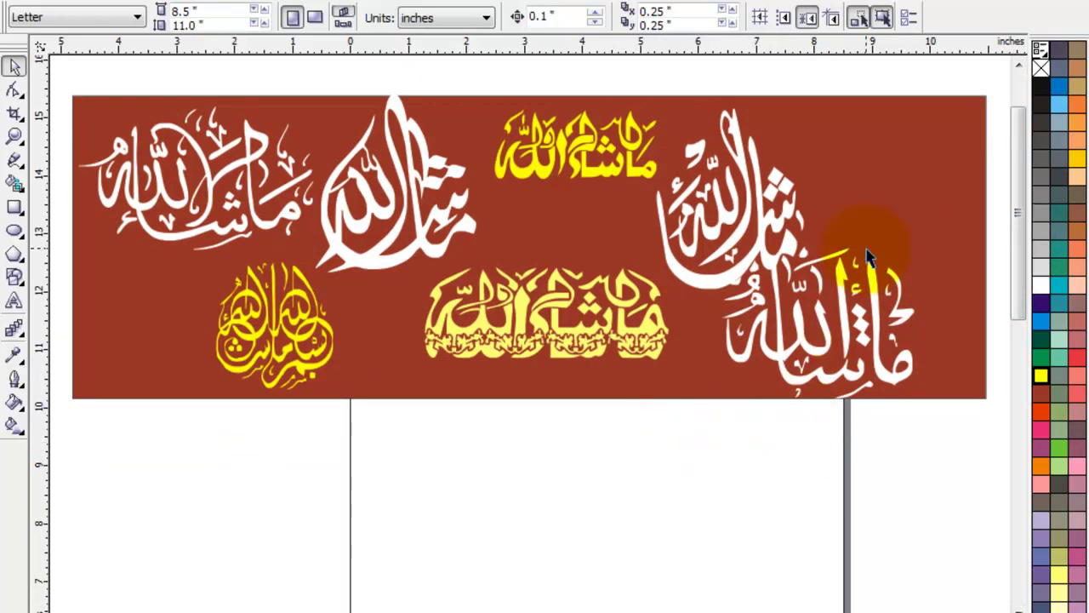
drag(766, 223, 944, 209)
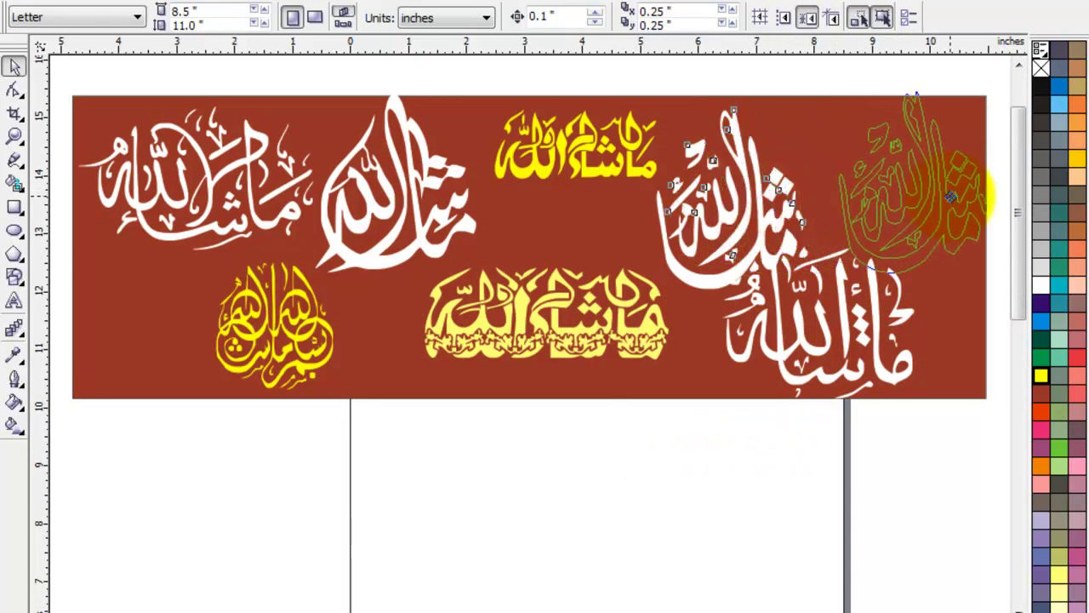
mouse_move(584, 338)
mouse_down()
mouse_move(727, 243)
mouse_move(647, 264)
mouse_move(507, 354)
mouse_up()
drag(289, 321, 159, 325)
click(196, 441)
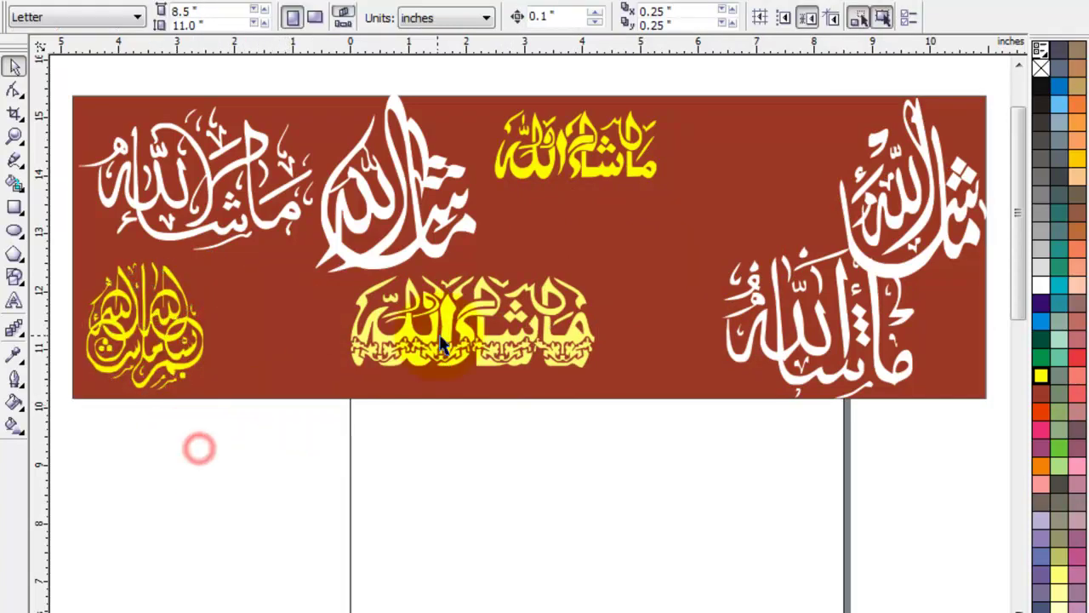
drag(473, 349, 356, 362)
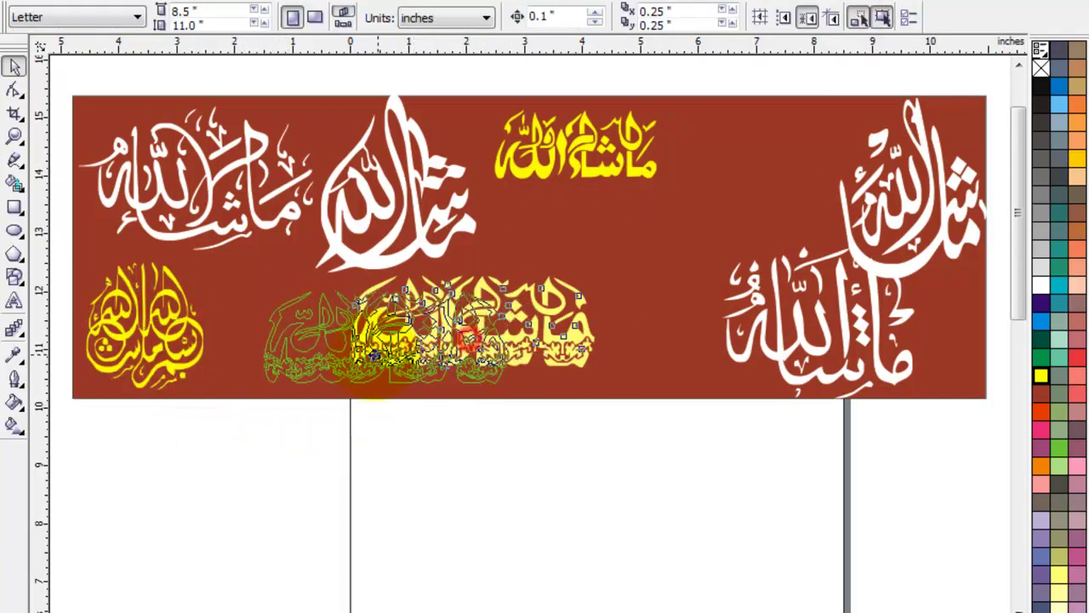
click(286, 482)
drag(834, 307, 613, 279)
drag(891, 226, 776, 302)
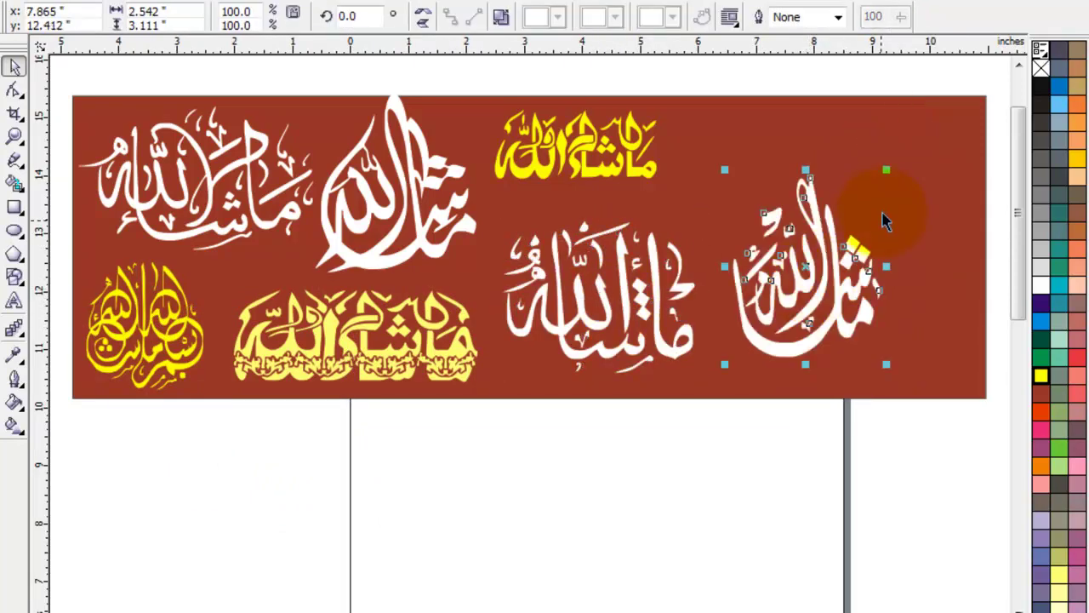
Enlarge the tall white calligraphy to 133.9% and the top yellow piece to 61%
drag(886, 171, 960, 114)
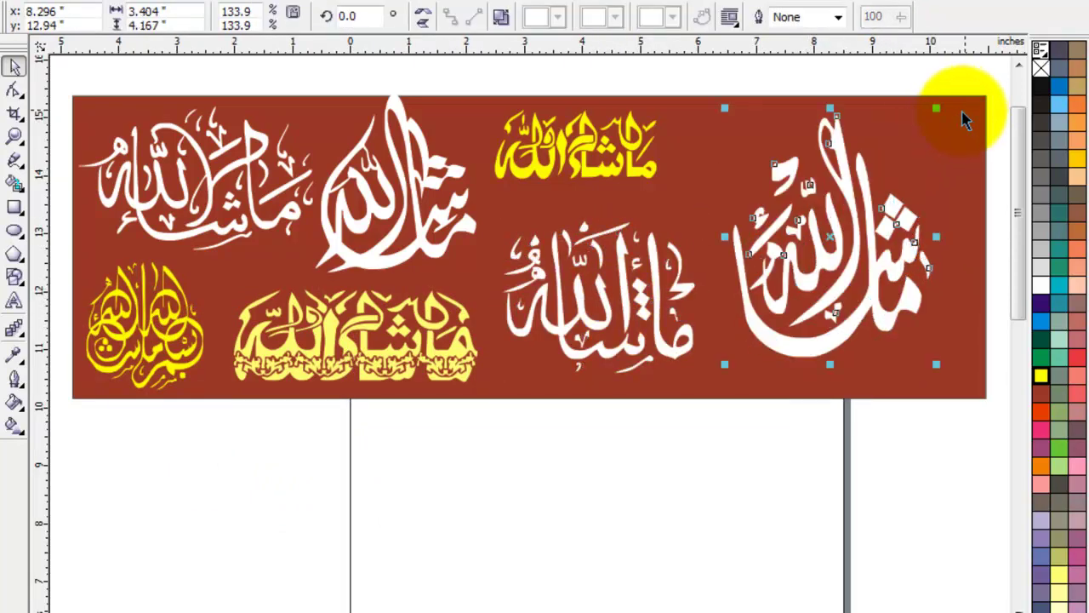
click(718, 500)
click(639, 163)
mouse_move(664, 188)
mouse_down()
mouse_move(738, 237)
mouse_move(740, 217)
mouse_up()
click(606, 506)
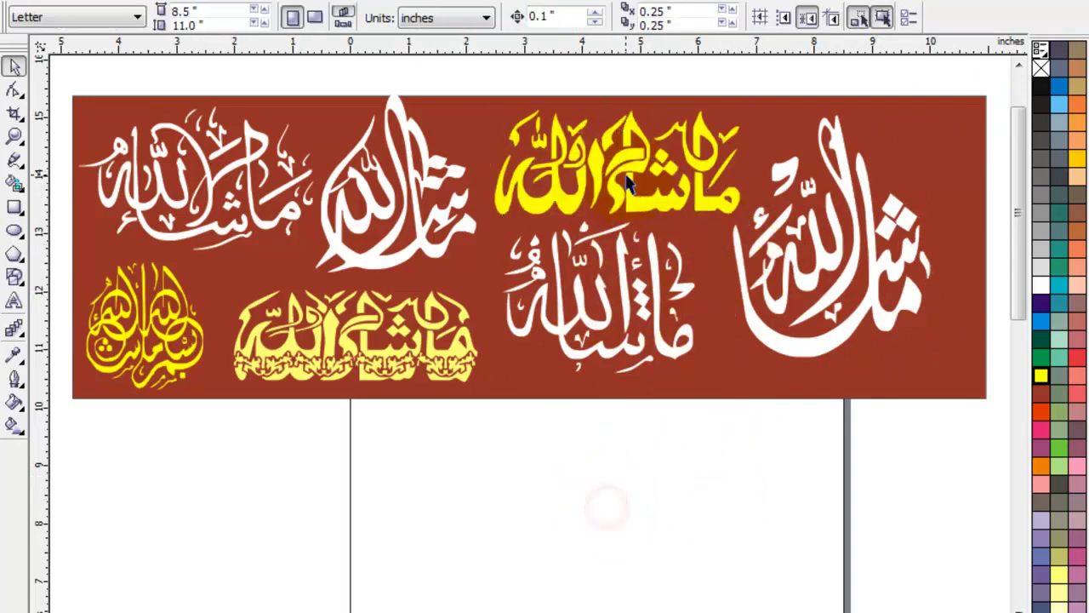
click(630, 183)
drag(630, 183, 627, 179)
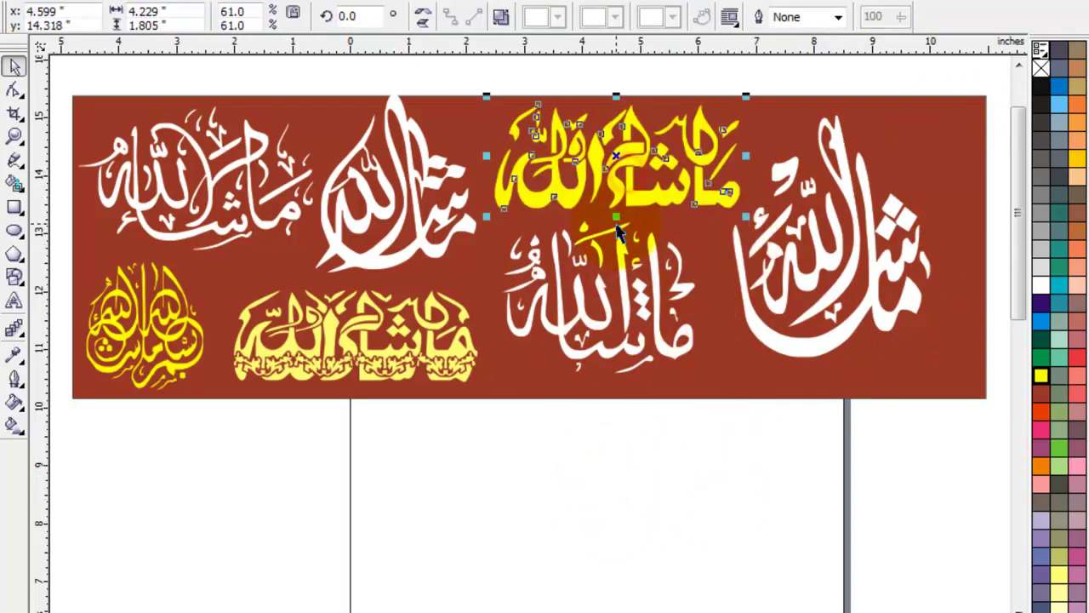
click(665, 507)
click(243, 170)
click(496, 482)
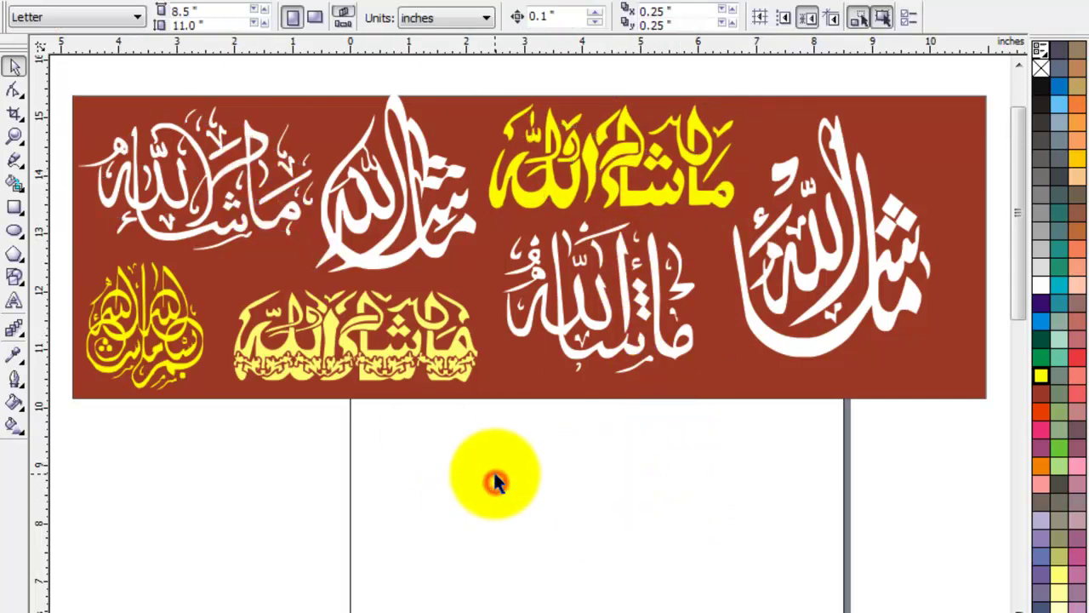